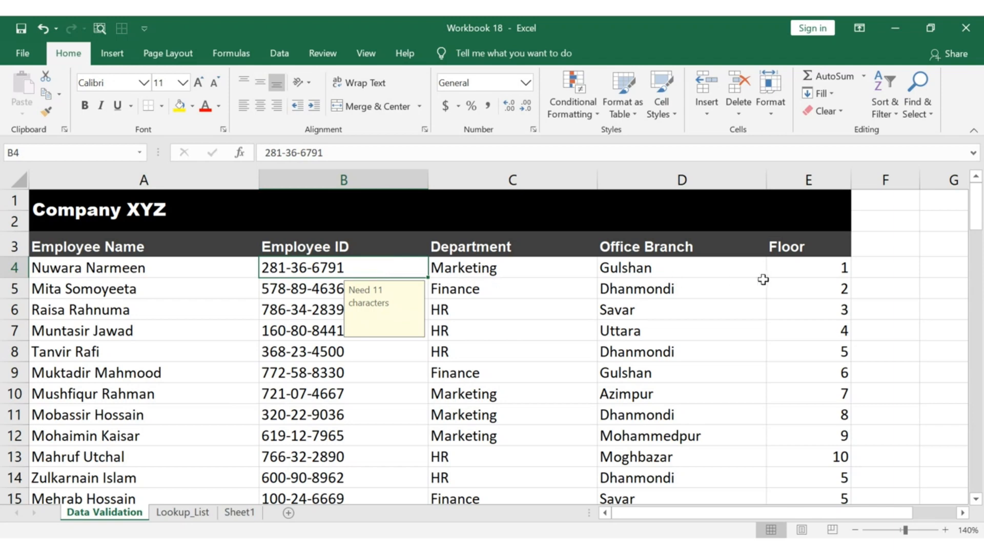
Examine the input message on the Floor column cells from E4 down to E13.
left_click(794, 270)
key("Down")
key("Down")
key("Down")
key("Down")
key("Down")
key("Down")
key("Down")
key("Down")
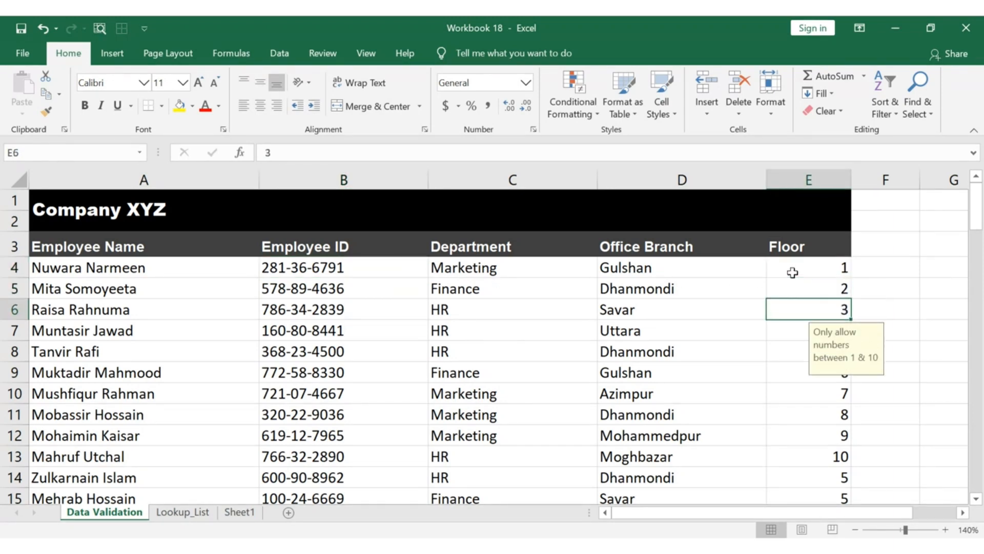
key("Down")
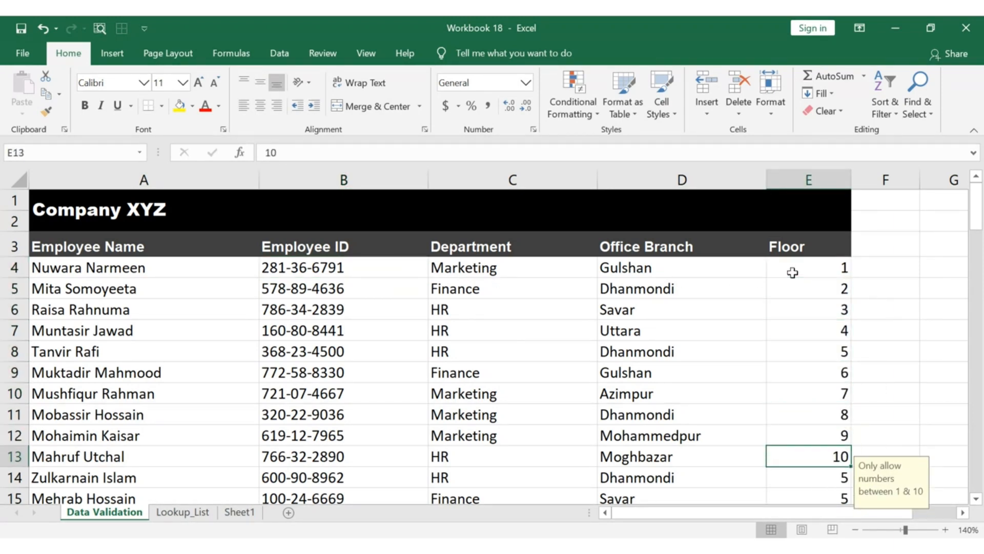
left_click(682, 211)
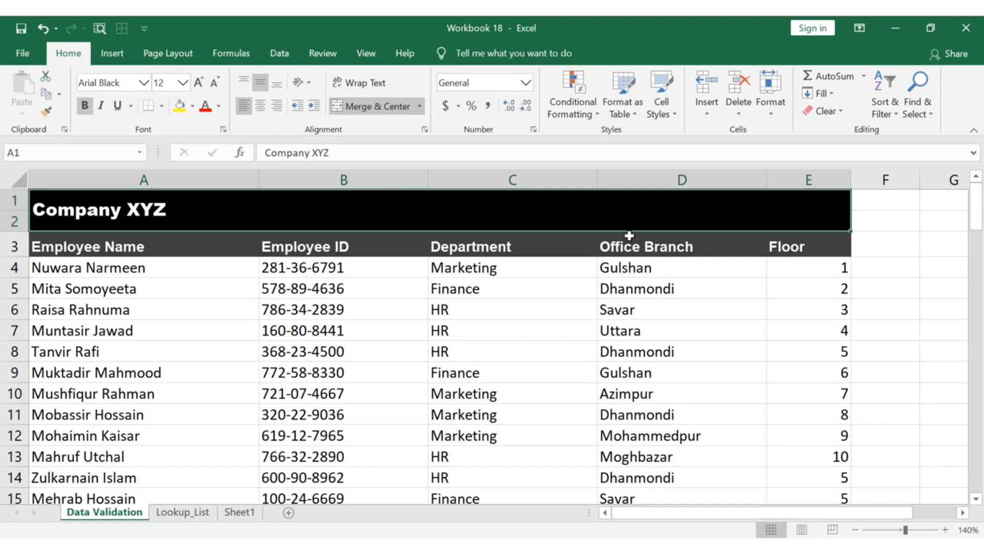
left_click(564, 245)
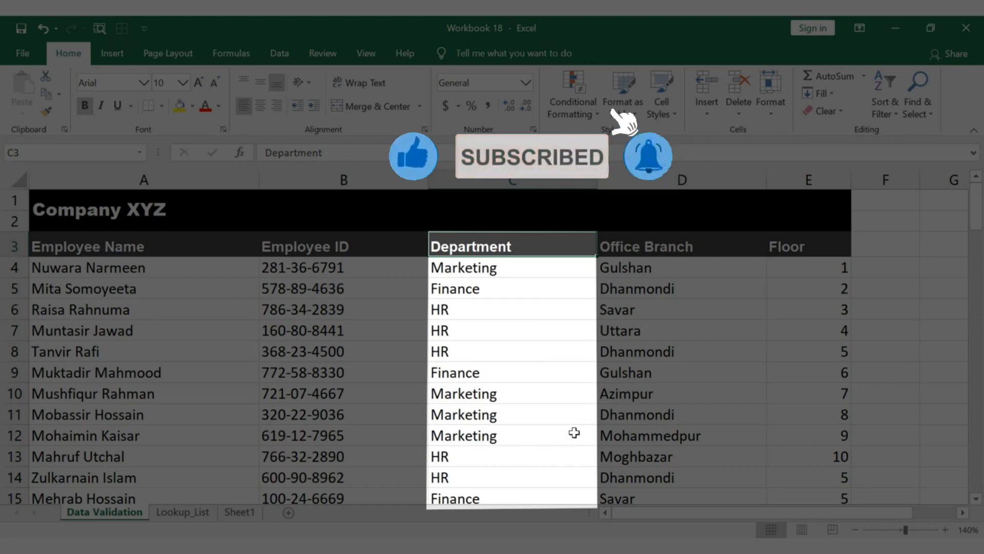
left_click(570, 267)
key("Down")
key("Down")
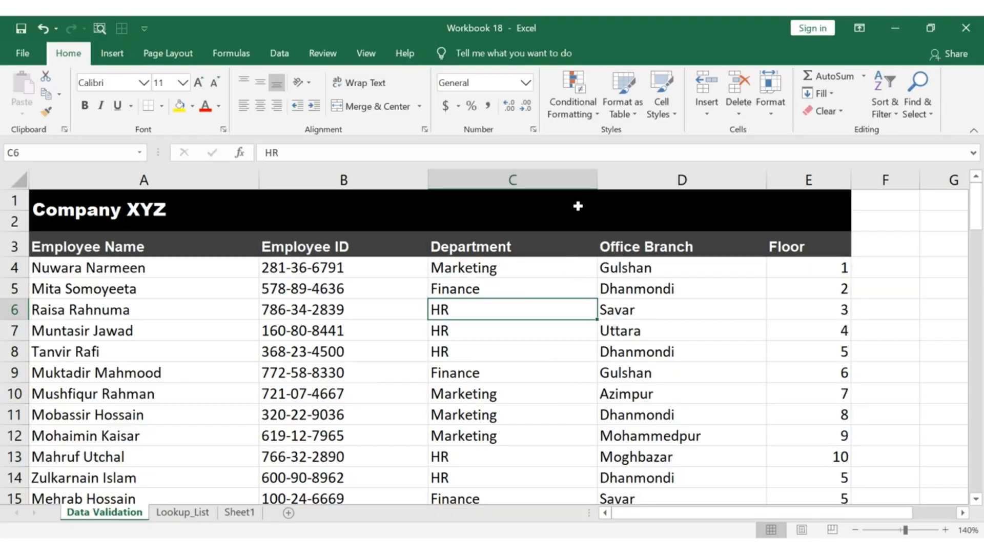
left_click(577, 205)
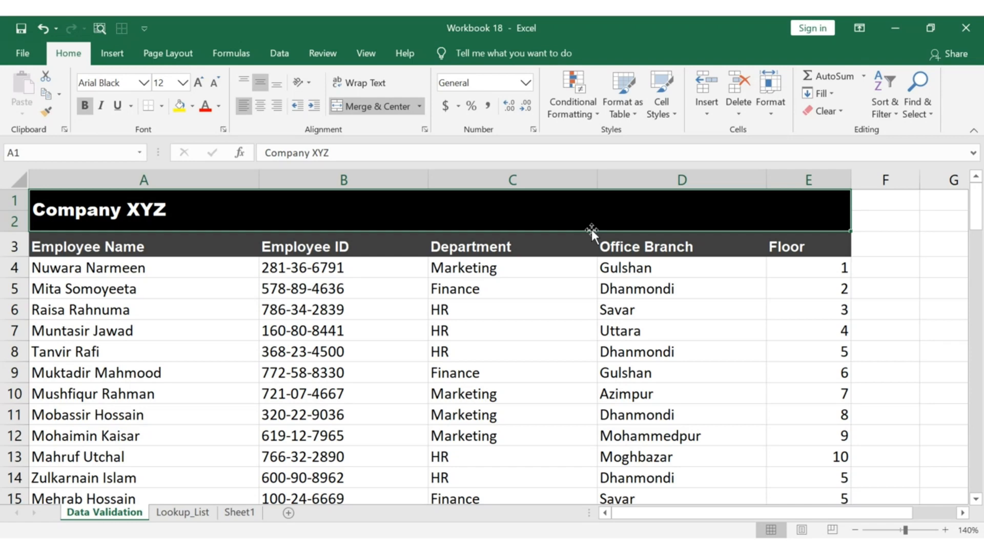
Select all Department entries from C4 to C97 and set their data validation to allow a List.
left_click(569, 265)
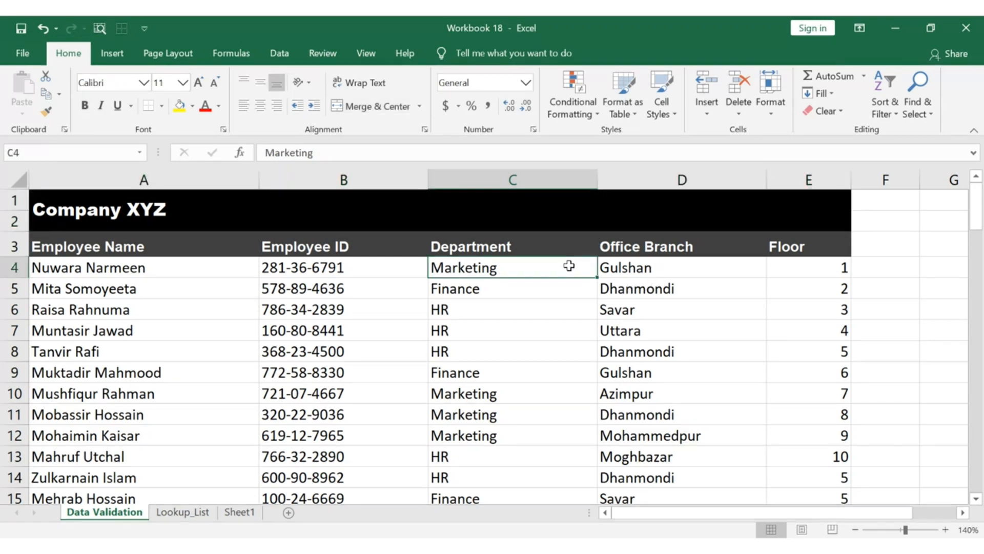
key("ctrl+shift+Down")
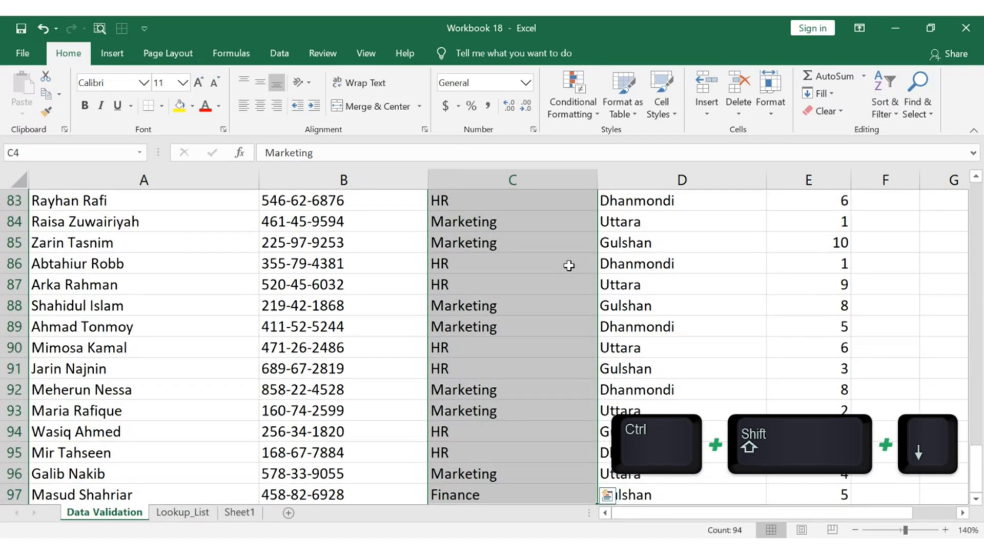
left_click(282, 51)
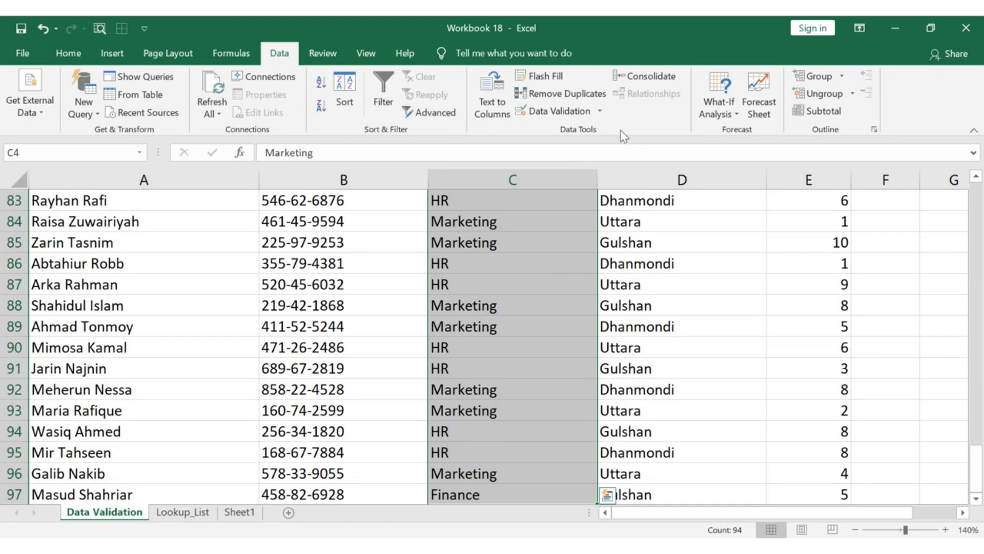
left_click(576, 115)
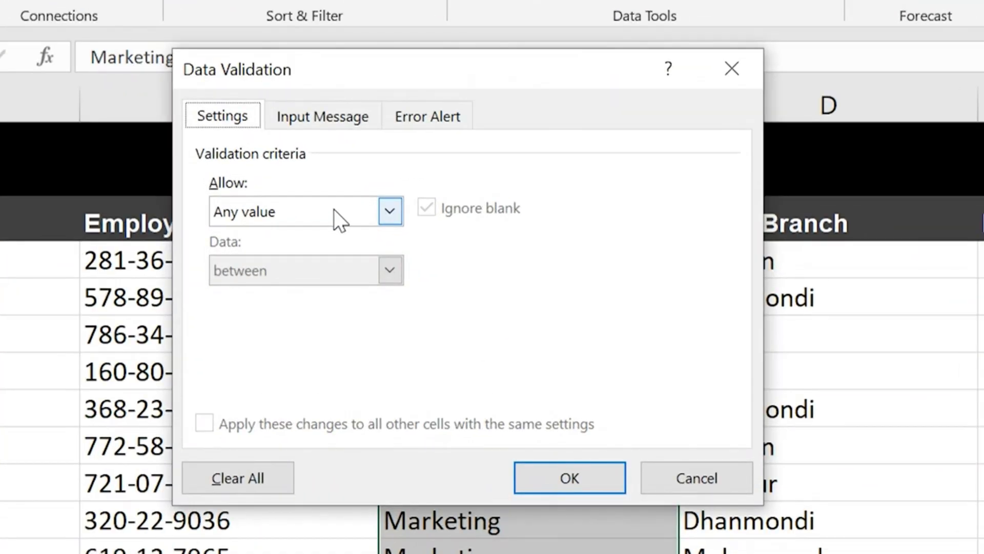
left_click(333, 210)
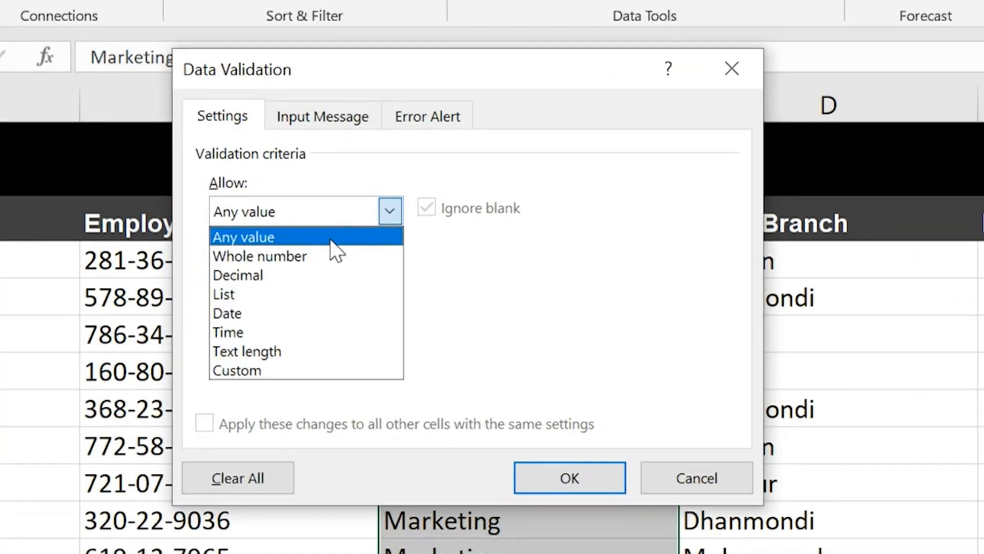
left_click(341, 294)
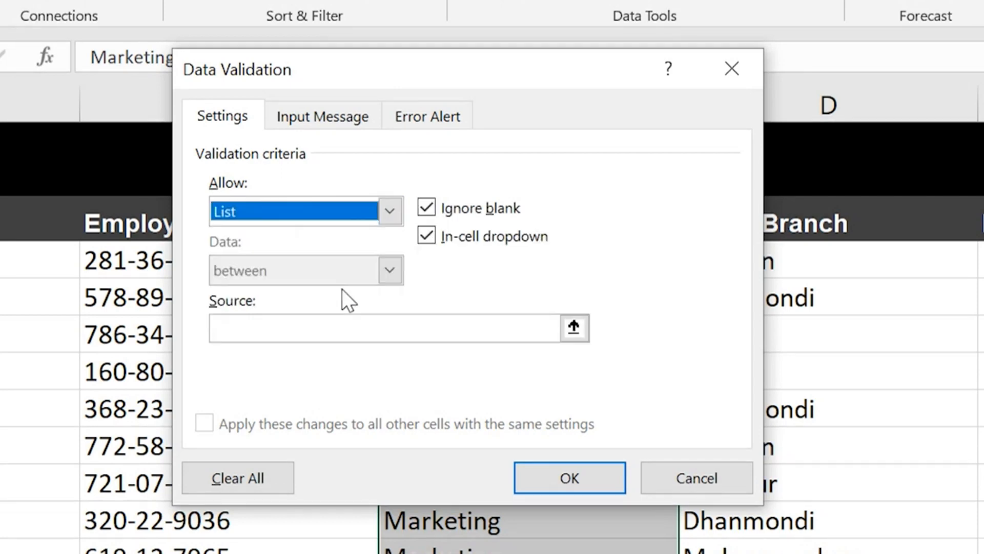
Enter "Marketing, Finance, HR" as the validation list source and apply the rule to the Department entries.
left_click(365, 339)
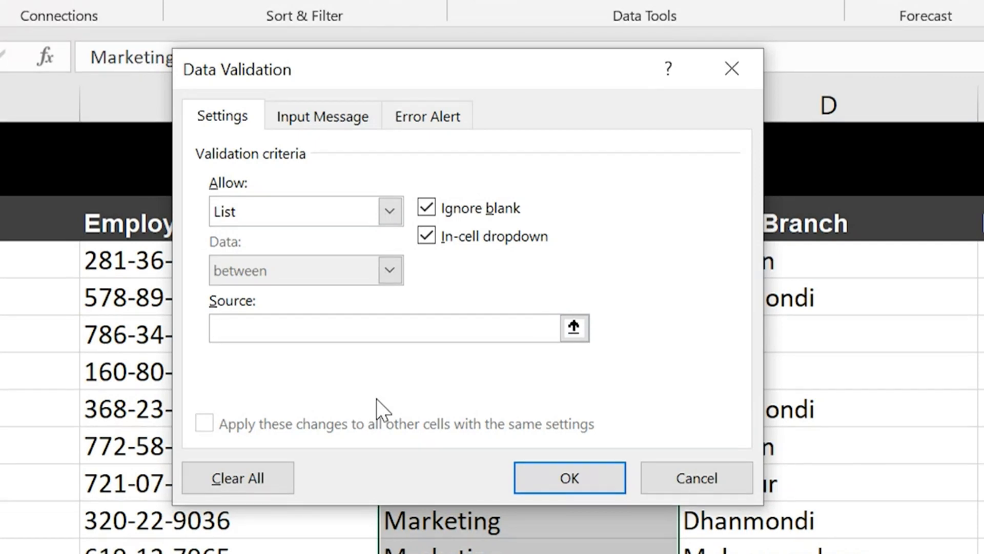
type("Marketing, ")
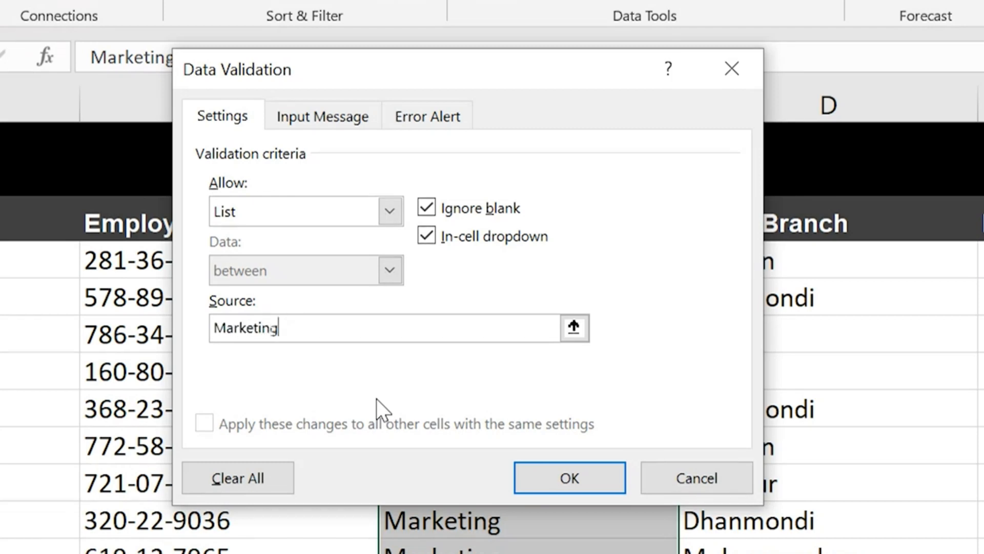
type("Finance, HR")
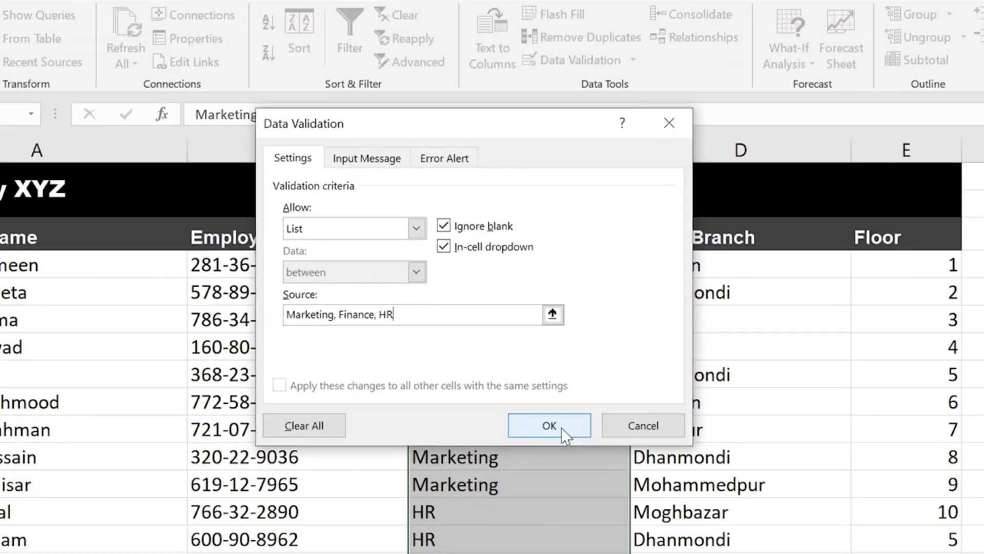
left_click(568, 478)
Choose Finance for the department in C4 and HR in C5 from their in-cell dropdown lists.
left_click(581, 269)
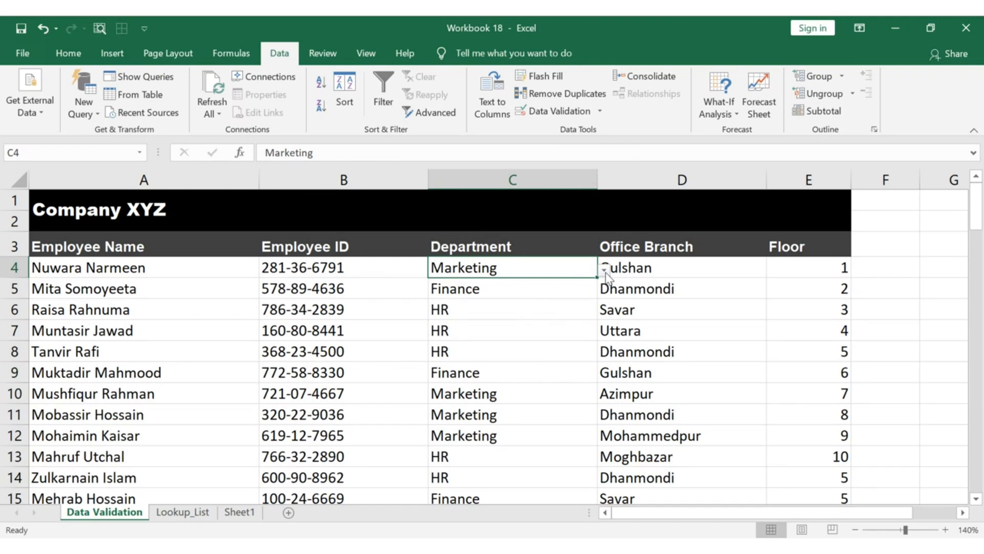
left_click(605, 273)
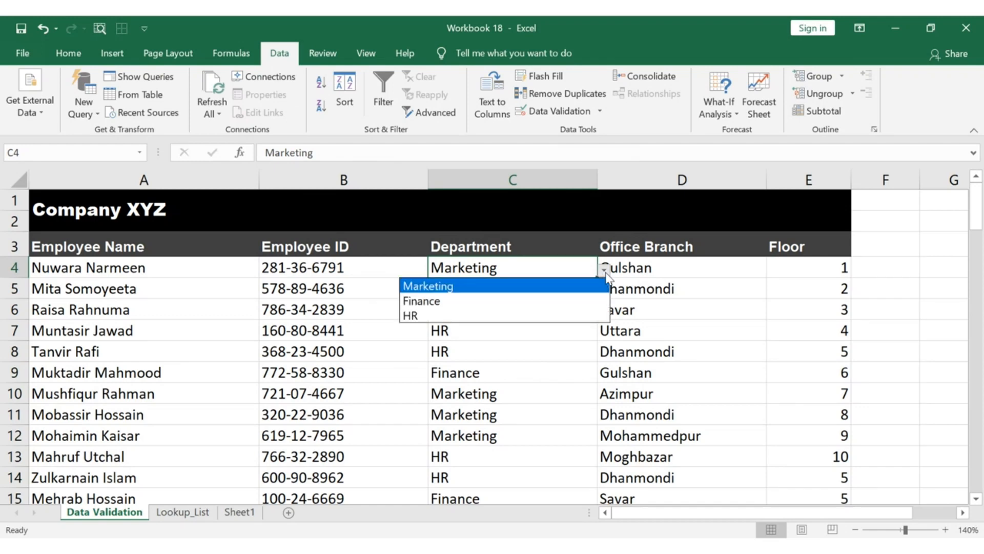
left_click(574, 301)
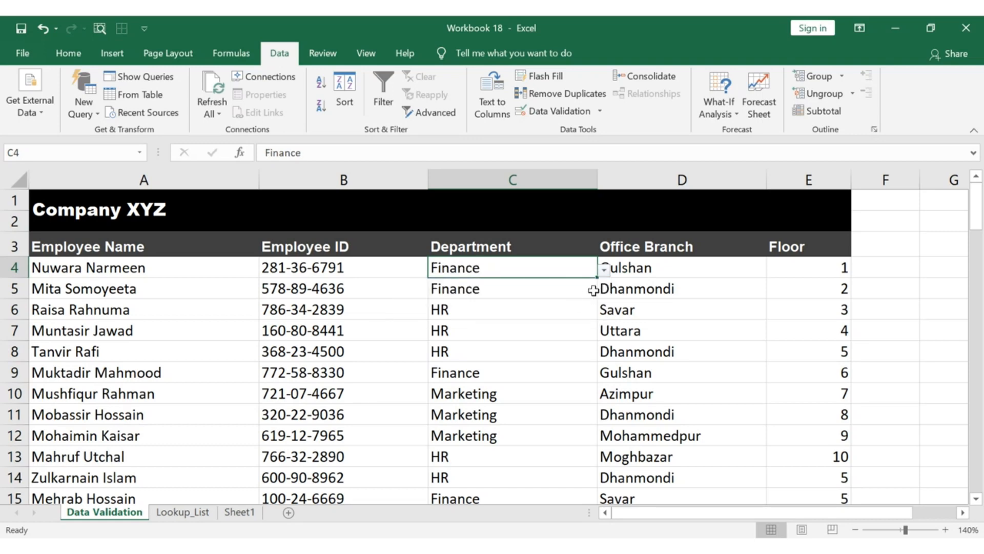
left_click(586, 290)
left_click(603, 290)
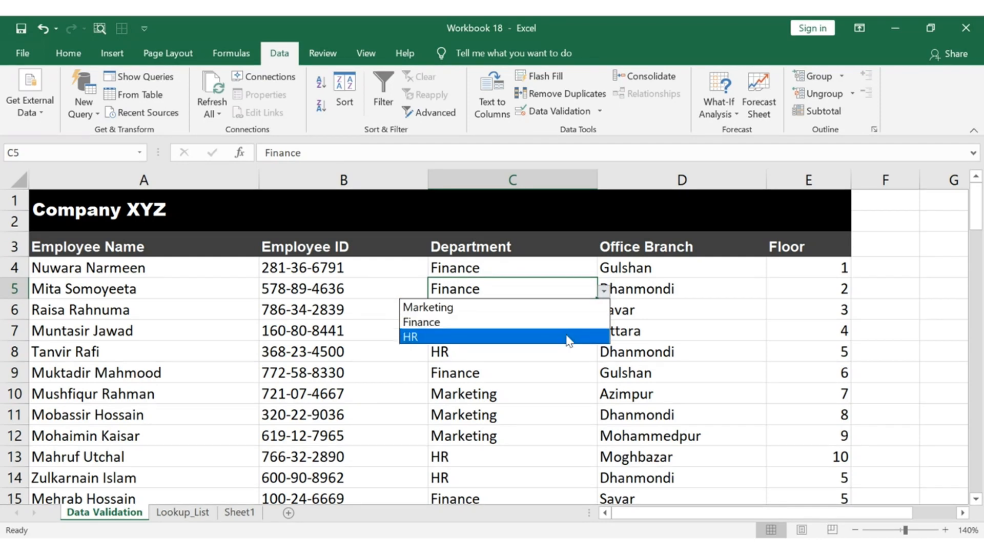
left_click(566, 336)
Choose Marketing for the department in C6 and Finance in C7 from their in-cell dropdown lists.
left_click(586, 311)
left_click(604, 311)
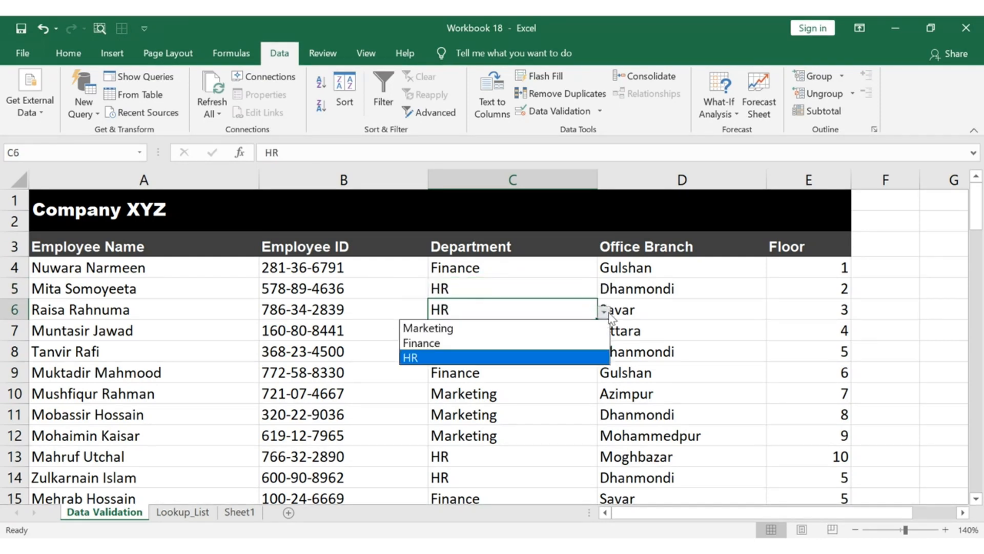
left_click(582, 330)
left_click(573, 332)
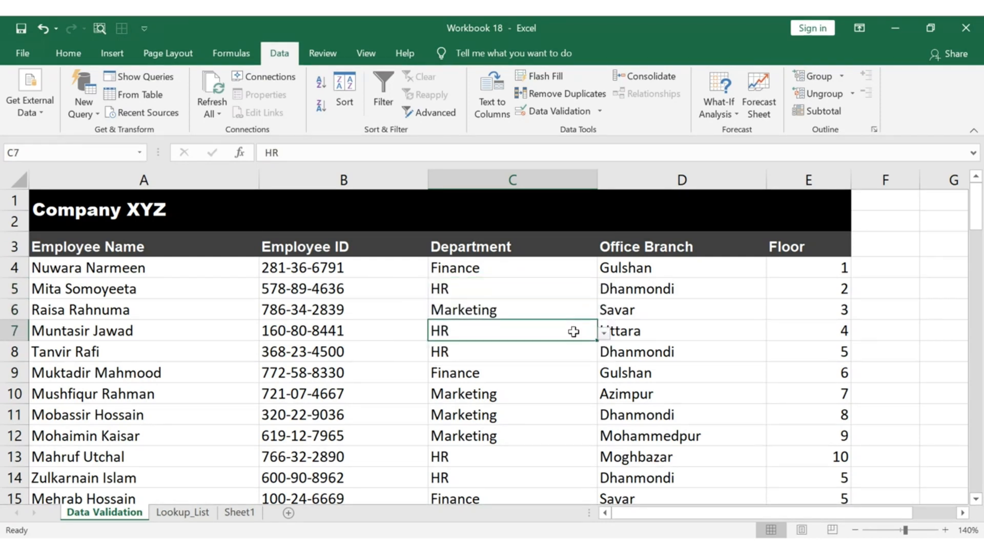
left_click(604, 333)
left_click(592, 364)
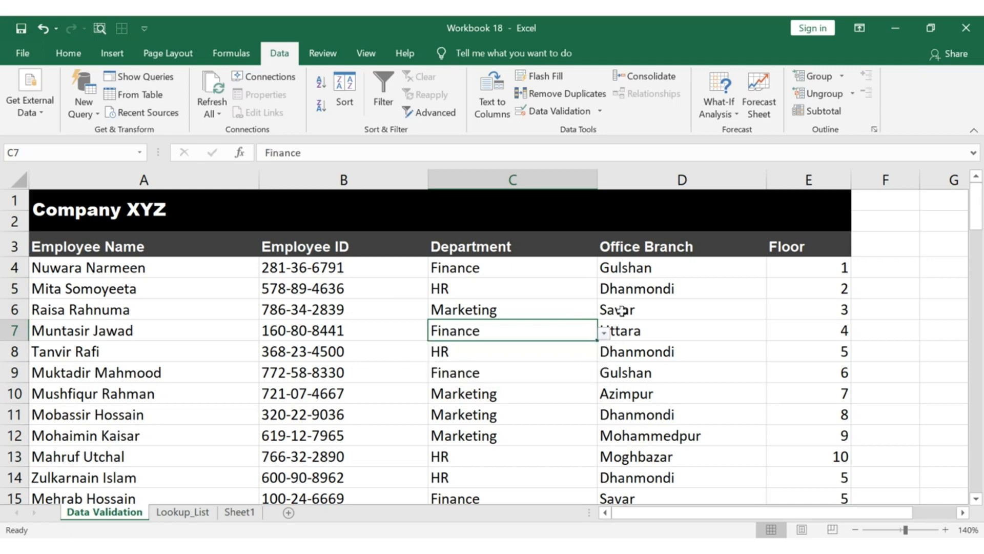
Check the Department cells from C4 down to C9 for the in-cell dropdown.
left_click(552, 248)
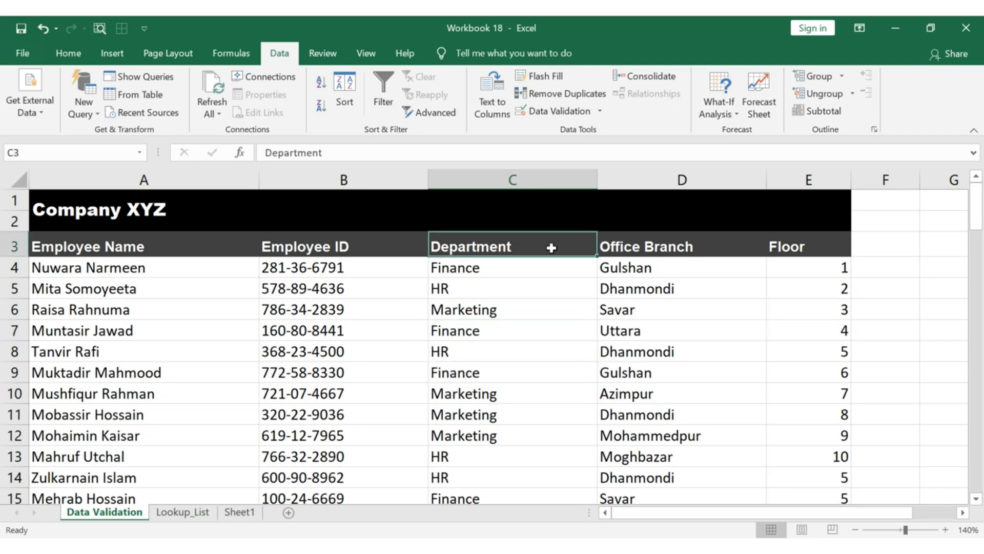
key("Down")
key("Down")
key("Down")
key("Down")
key("Down")
key("Down")
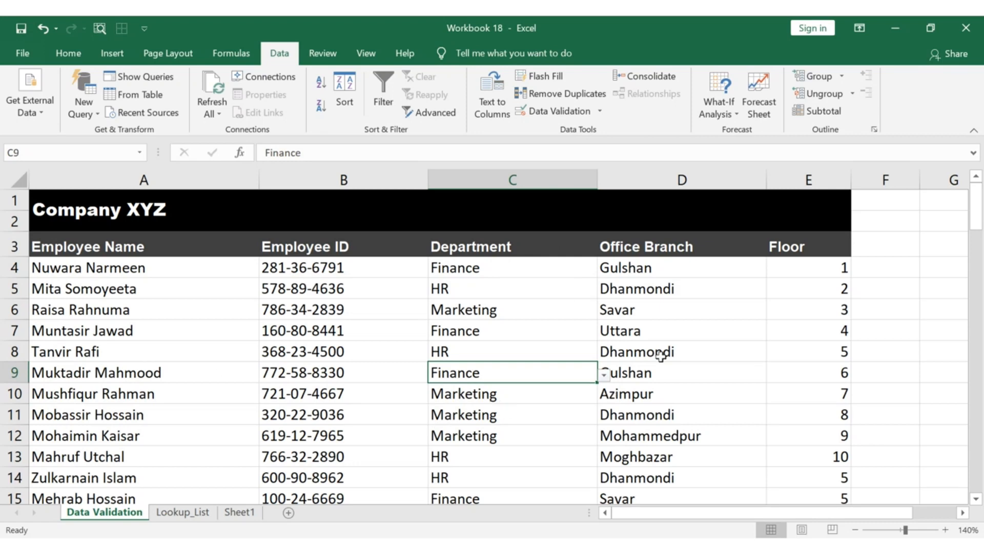
left_click(677, 224)
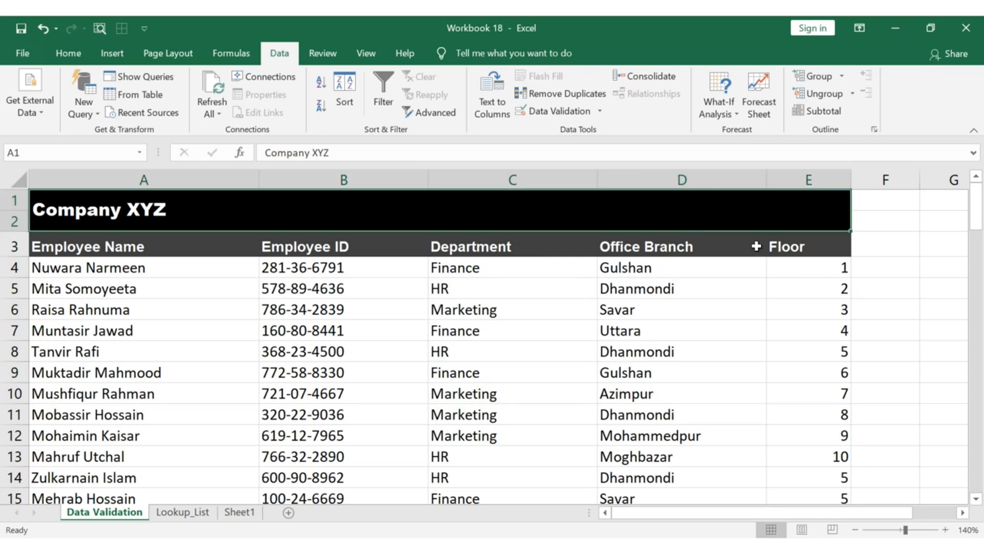
Look through the entries of the Office Branch column, starting from its header in D3.
left_click(753, 247)
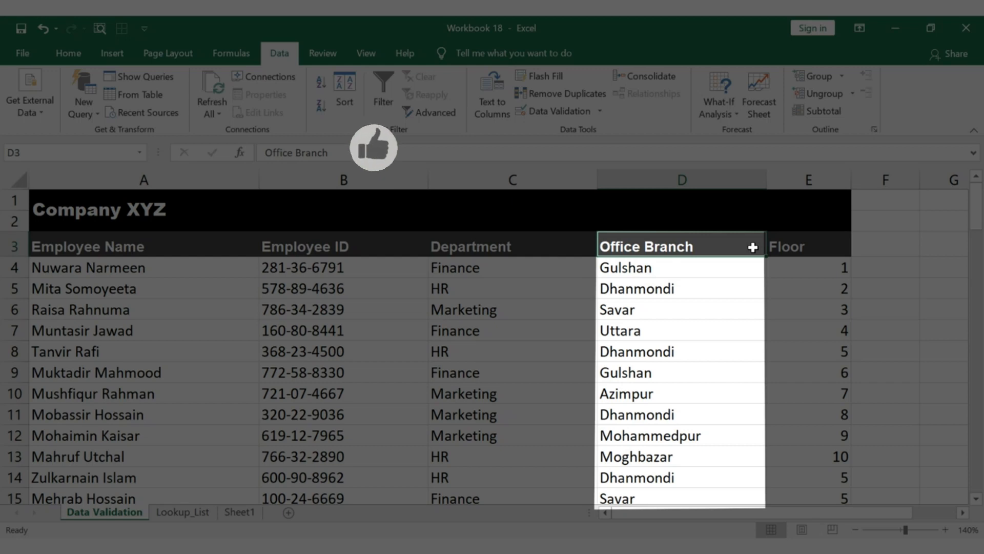
key("Down")
key("Down")
key("Down")
key("Down")
key("Down")
key("Down")
key("Down")
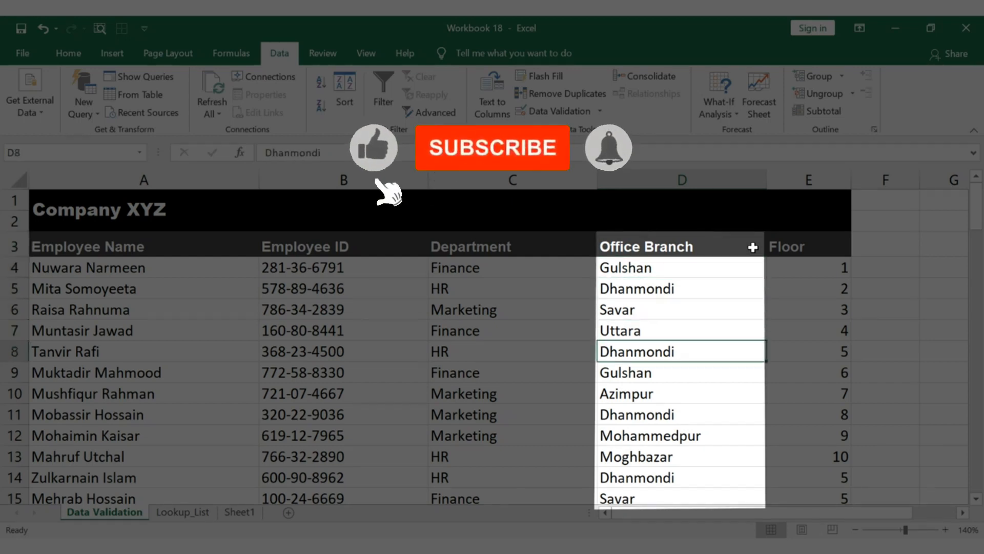
left_click(753, 247)
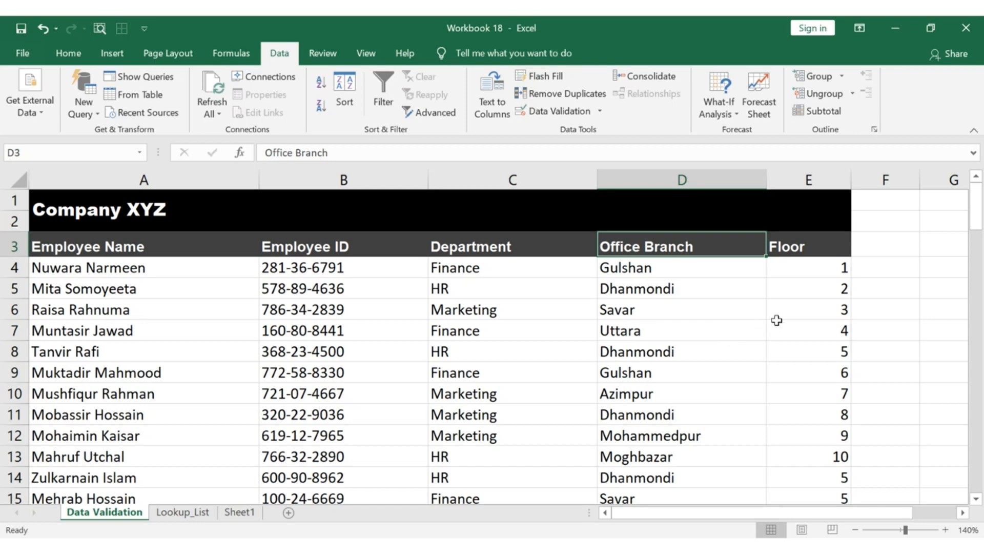
left_click(729, 271)
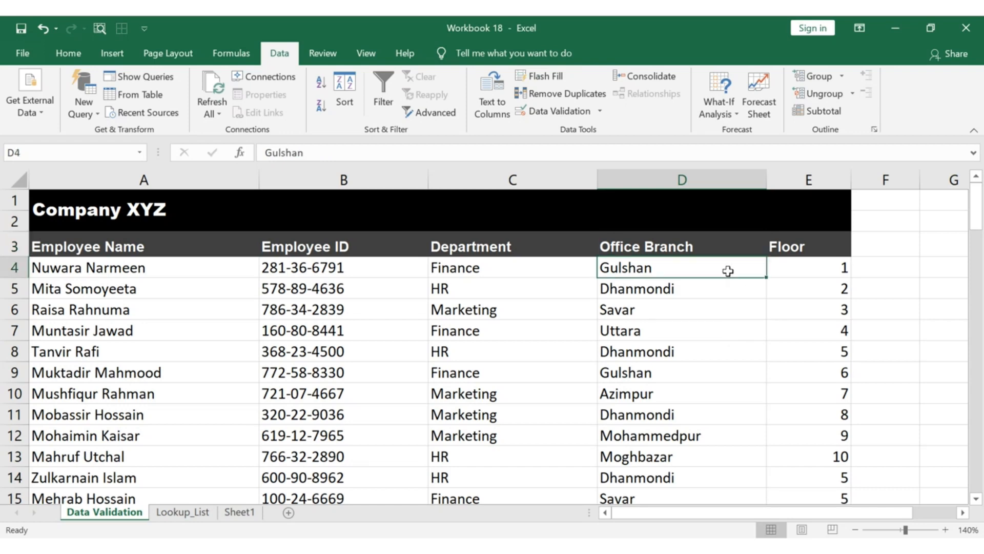
Copy the whole Office Branch column with its header from D3 down and paste it into the Lookup_List sheet at A1.
left_click(726, 249)
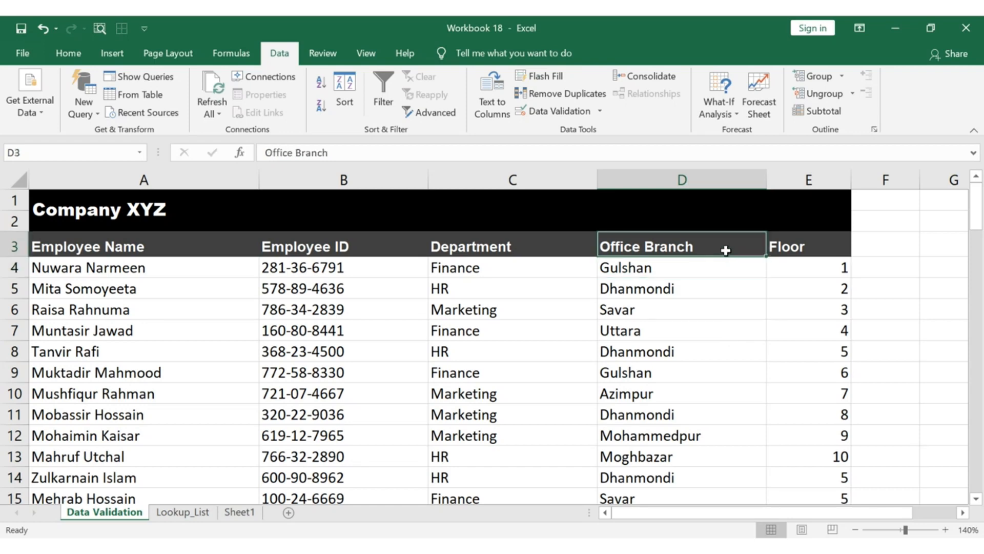
key("ctrl+shift+Down")
key("ctrl+c")
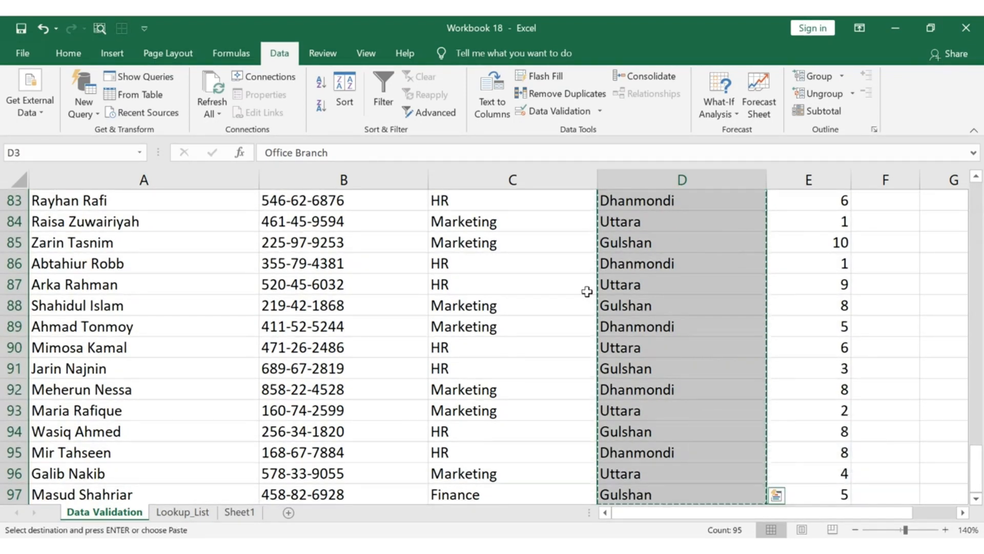
left_click(193, 513)
key("ctrl+v")
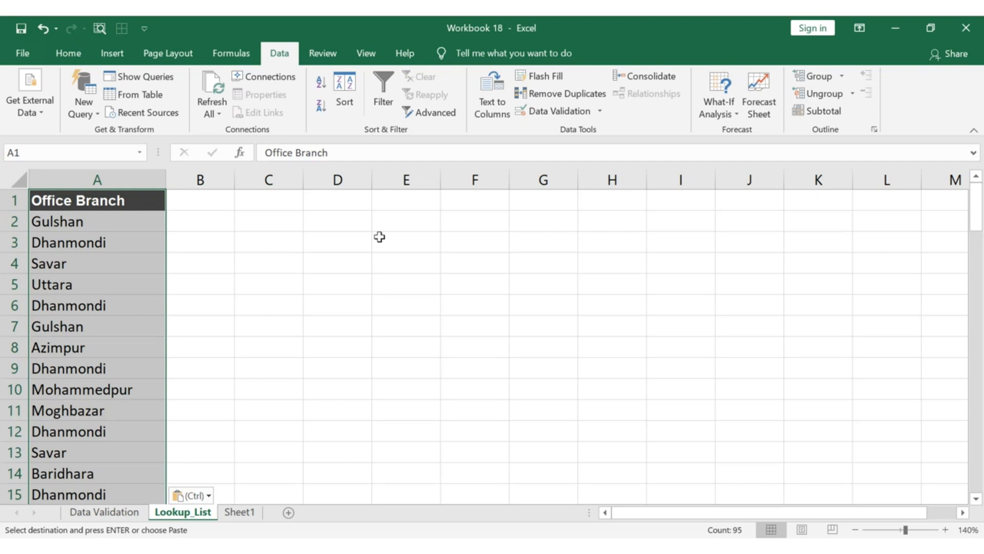
Review the pasted Office Branch entries down column A of the Lookup_List sheet.
left_click(154, 200)
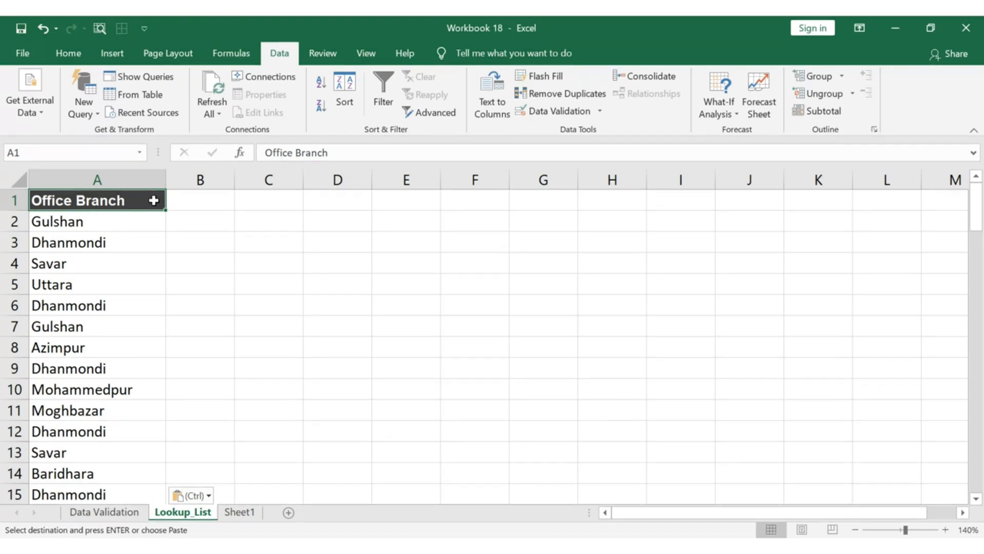
key("Page_Down")
key("Page_Down")
key("Page_Down")
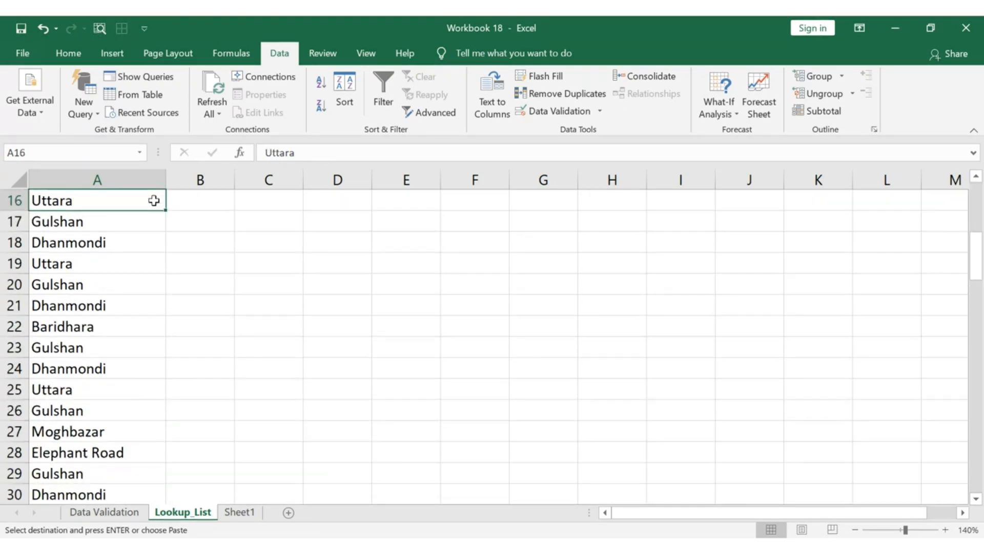
key("Page_Down")
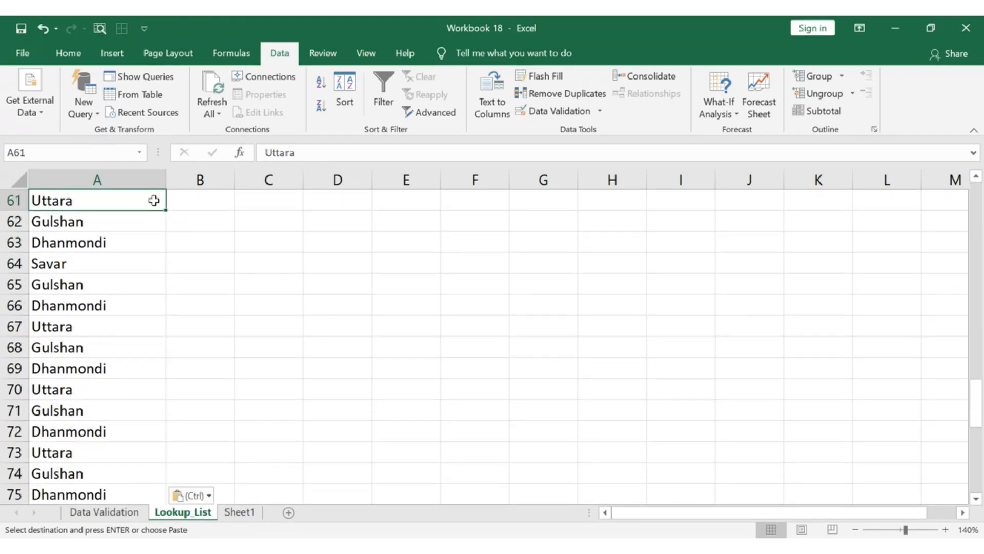
Remove the duplicate entries from the Office Branch list in column A of the Lookup_List sheet, treating the first row as a header.
key("ctrl+Home")
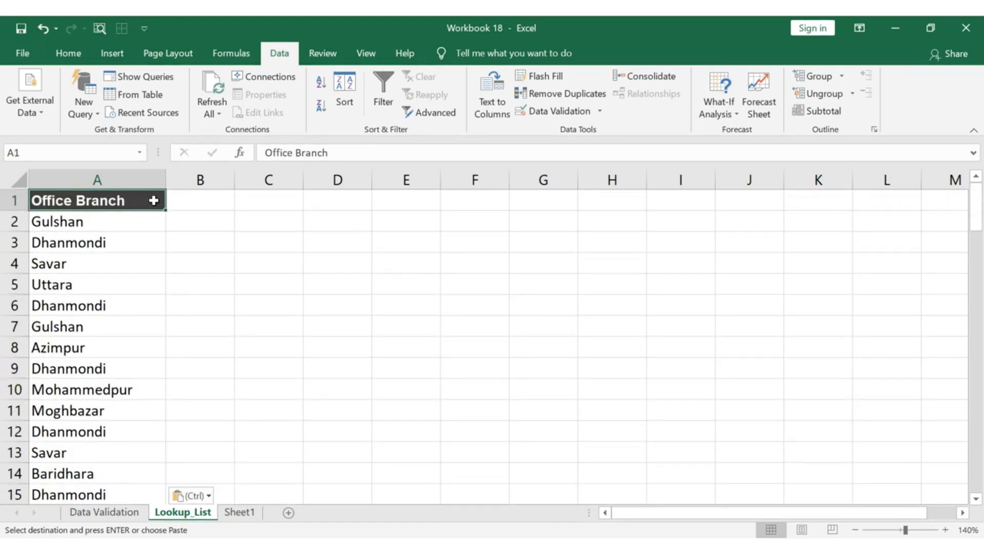
left_click(146, 241)
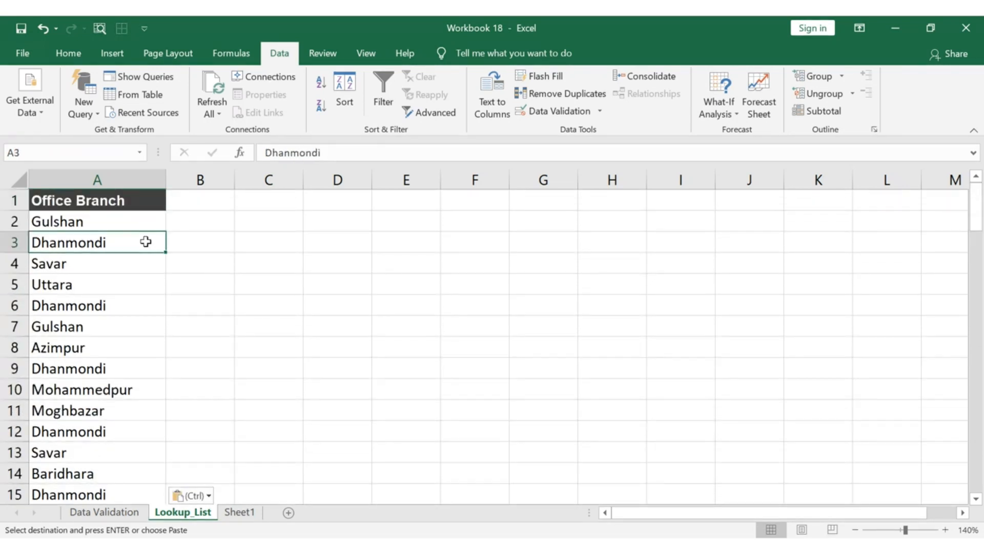
left_click(129, 305)
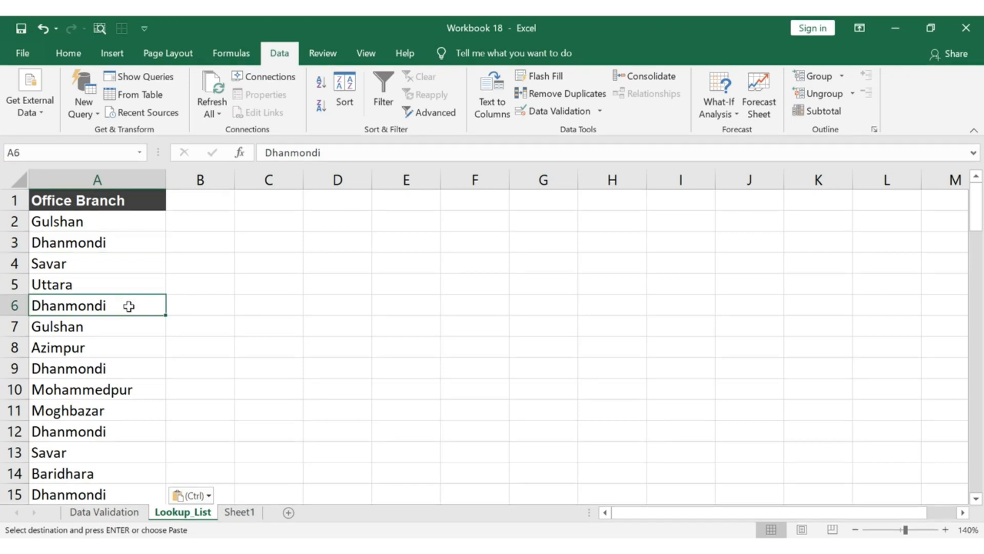
left_click(145, 431)
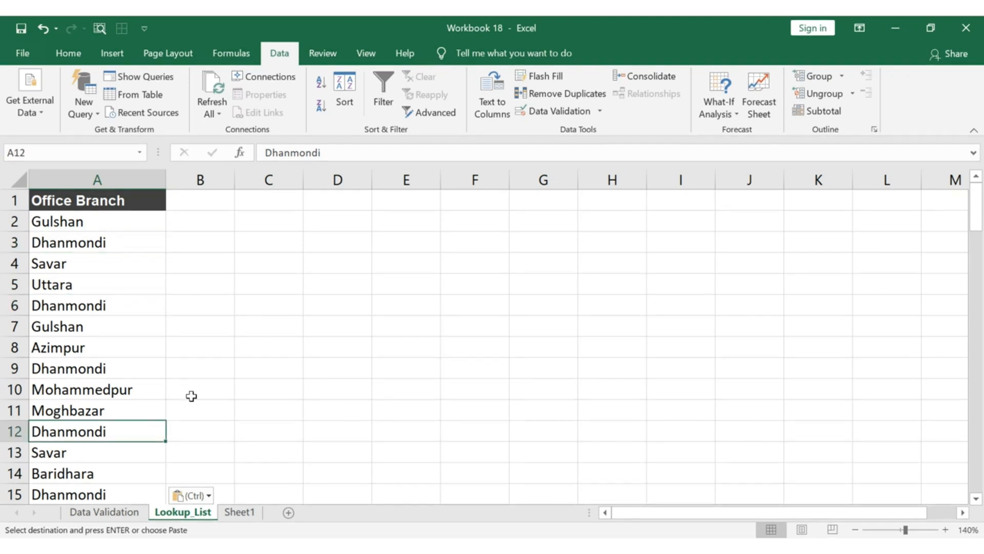
left_click(145, 200)
key("ctrl+shift+Down")
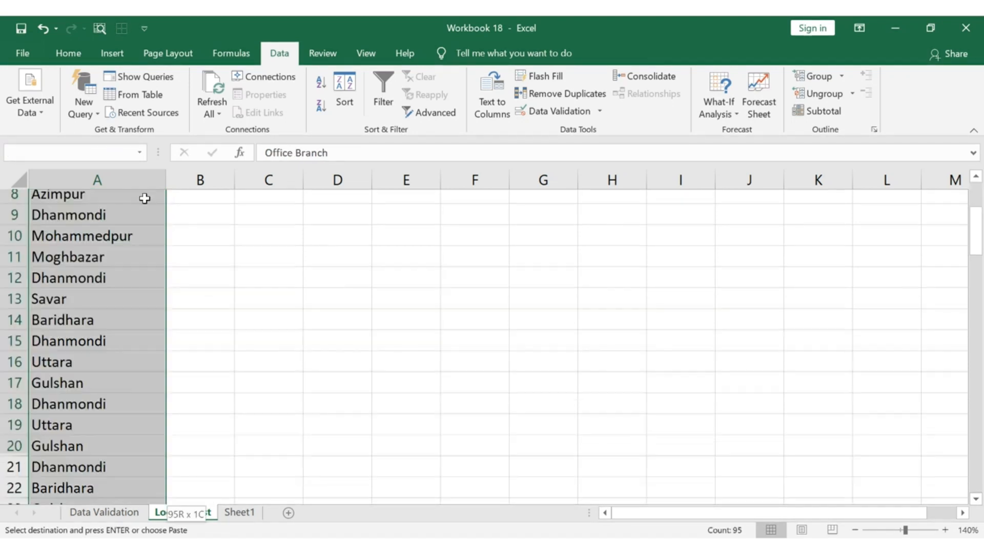
left_click(584, 96)
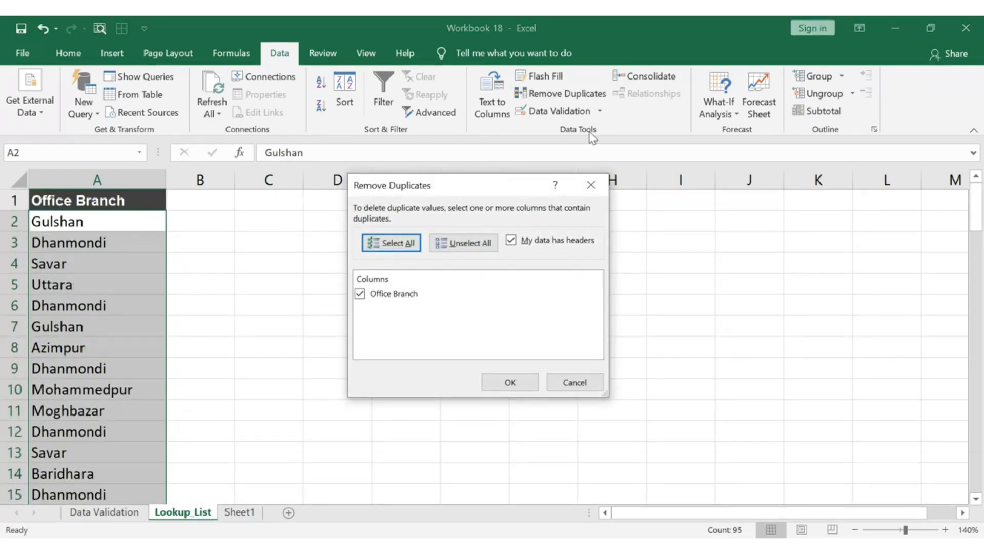
left_click(510, 382)
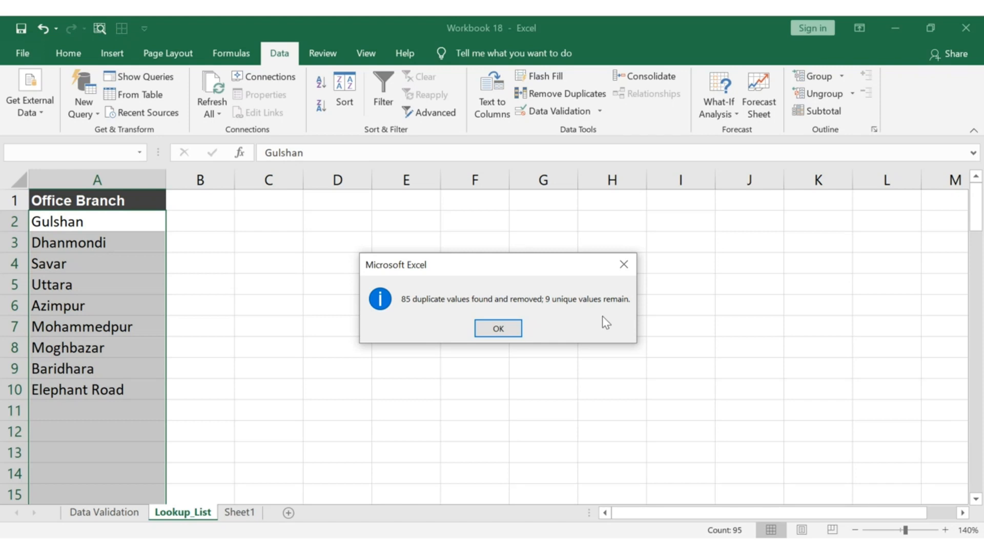
left_click(508, 329)
left_click(209, 209)
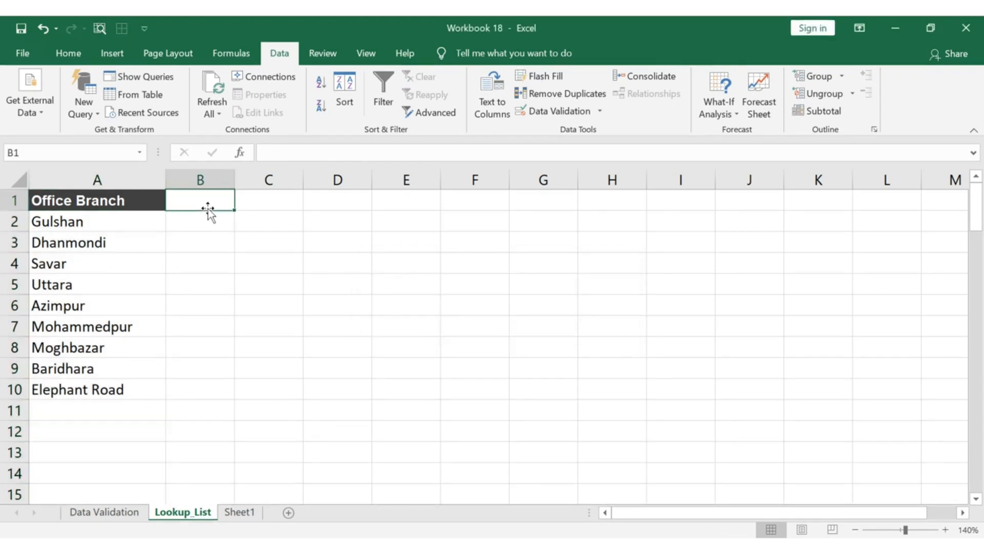
Review the remaining Office Branch entries down column A, starting from the header in A1.
left_click(151, 200)
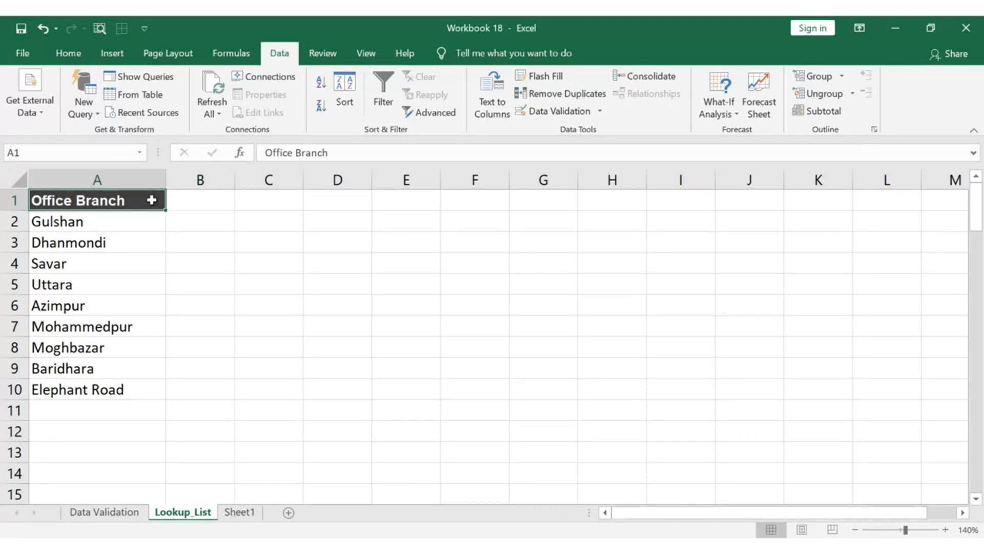
key("Down")
key("Down")
key("Down")
key("Down")
key("Down")
key("Down")
key("Down")
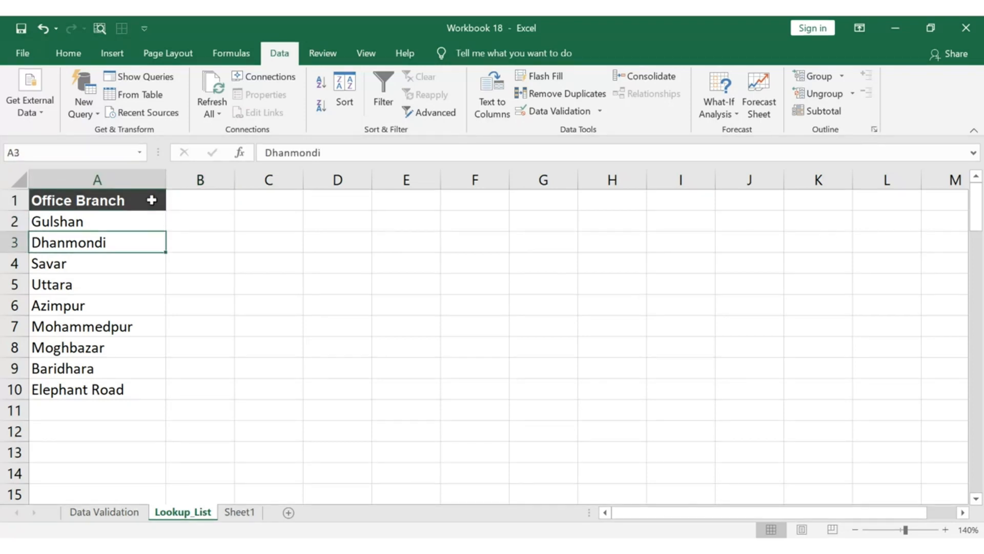
key("Down")
key("Down")
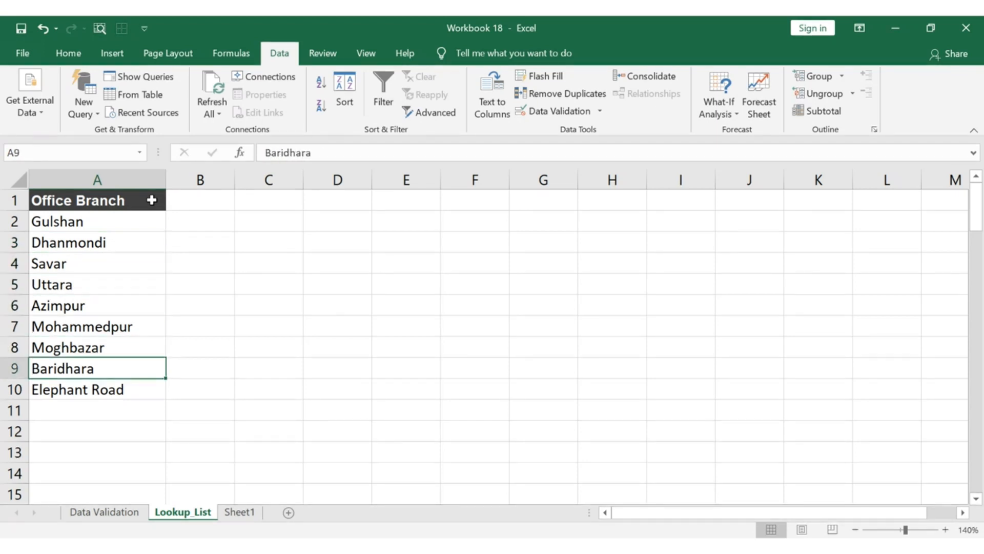
Create a named range from A1:A10 using the top row as its name, and select the range by the name Office_Branch.
left_click(151, 200)
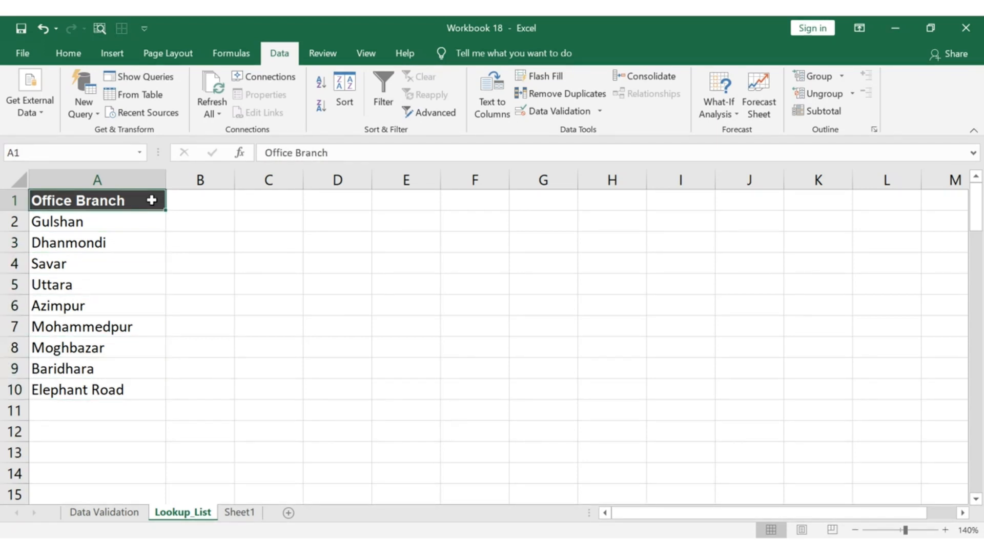
key("ctrl+shift+Down")
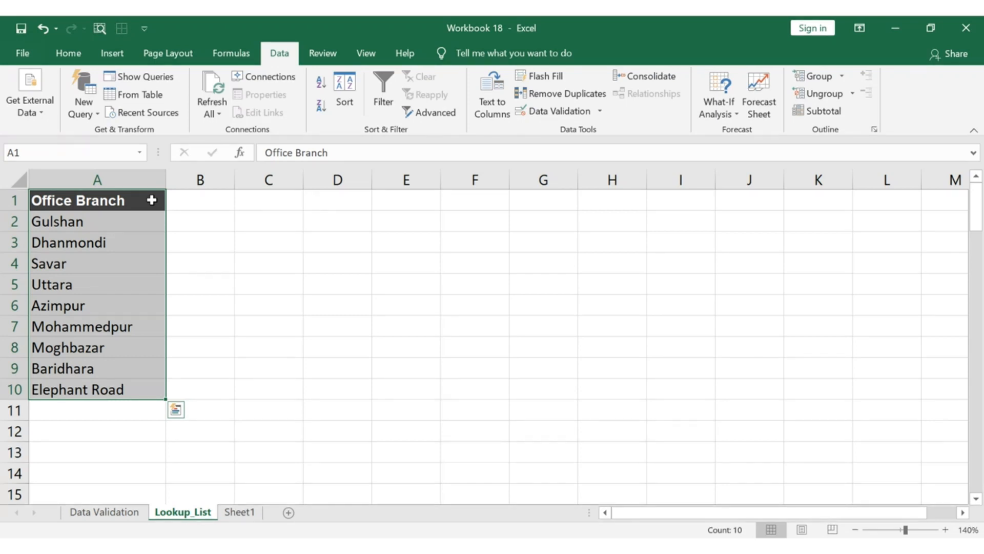
left_click(244, 53)
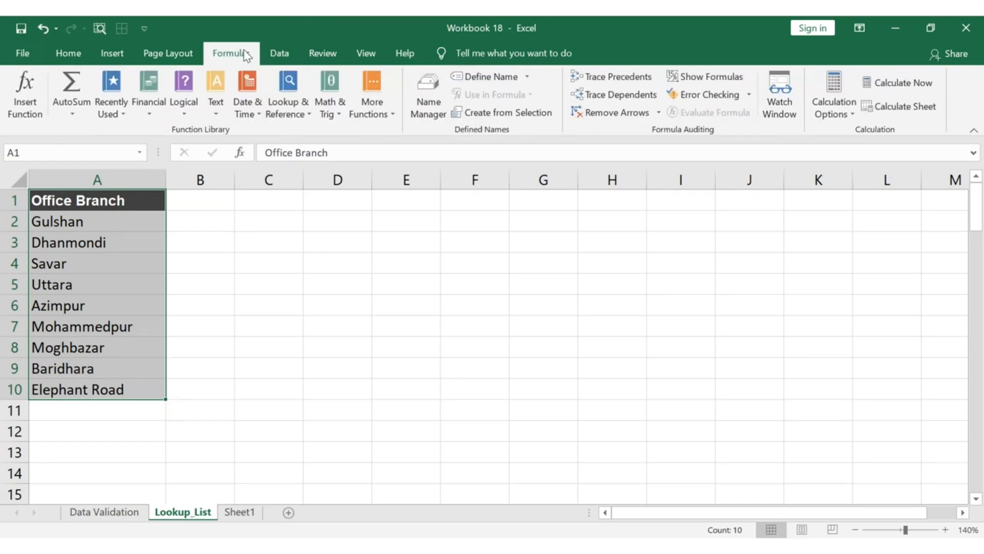
left_click(552, 115)
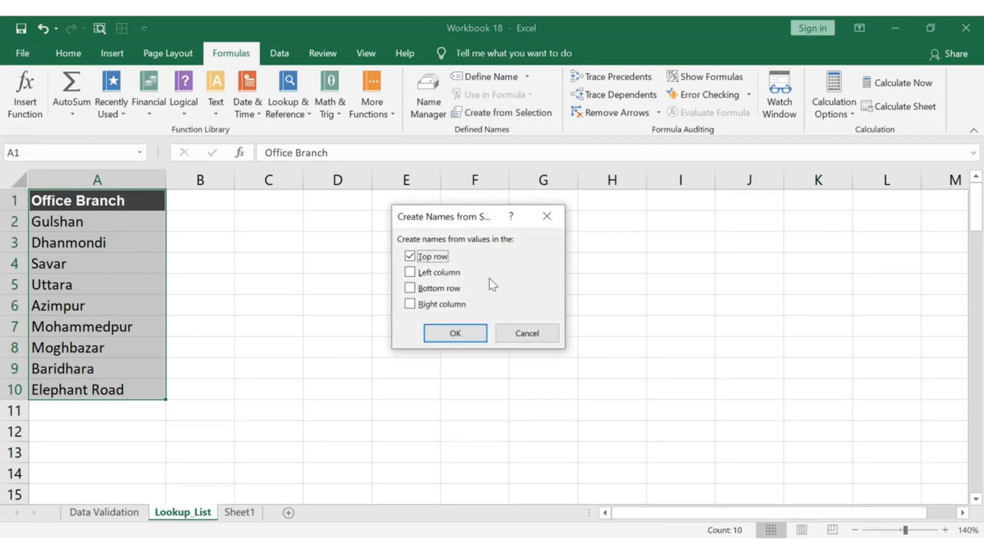
left_click(472, 333)
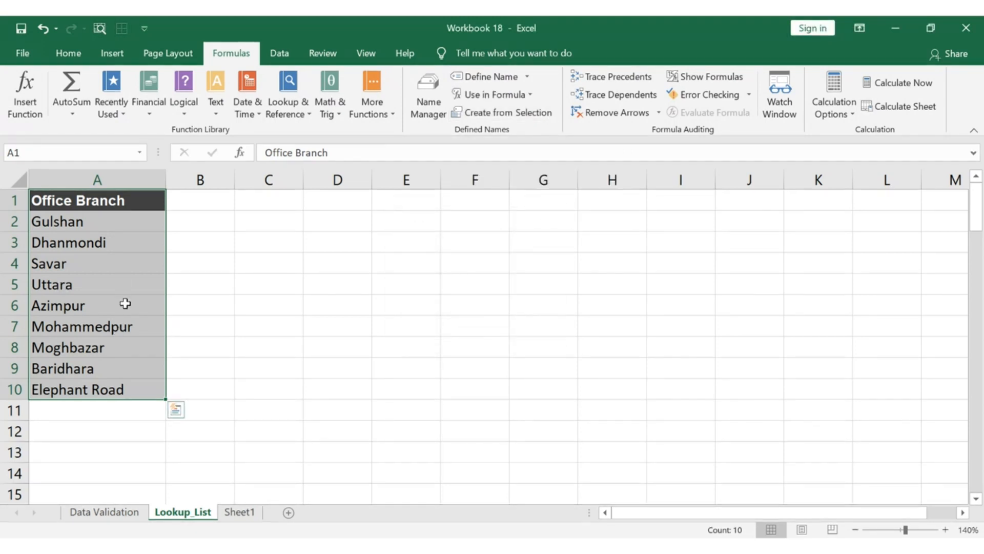
left_click(282, 244)
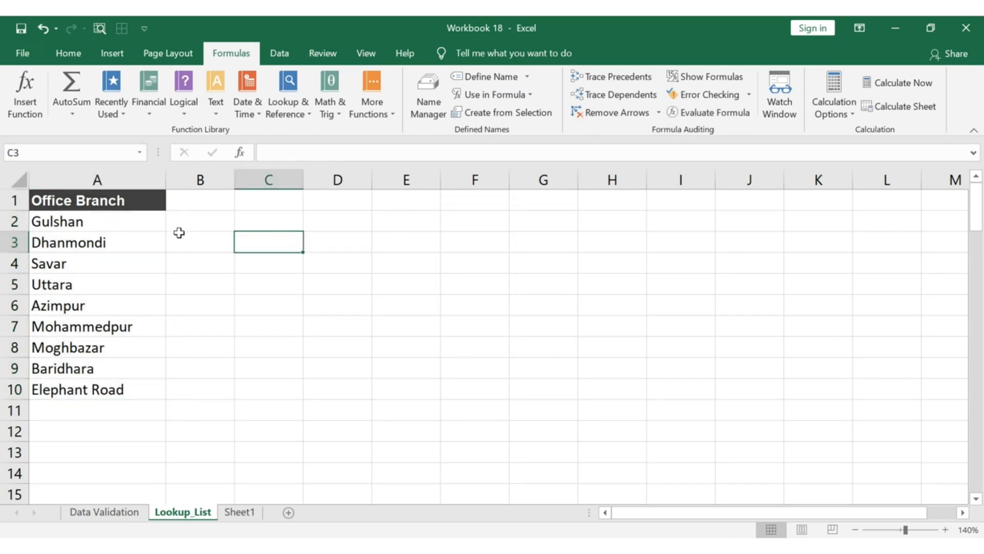
left_click(140, 152)
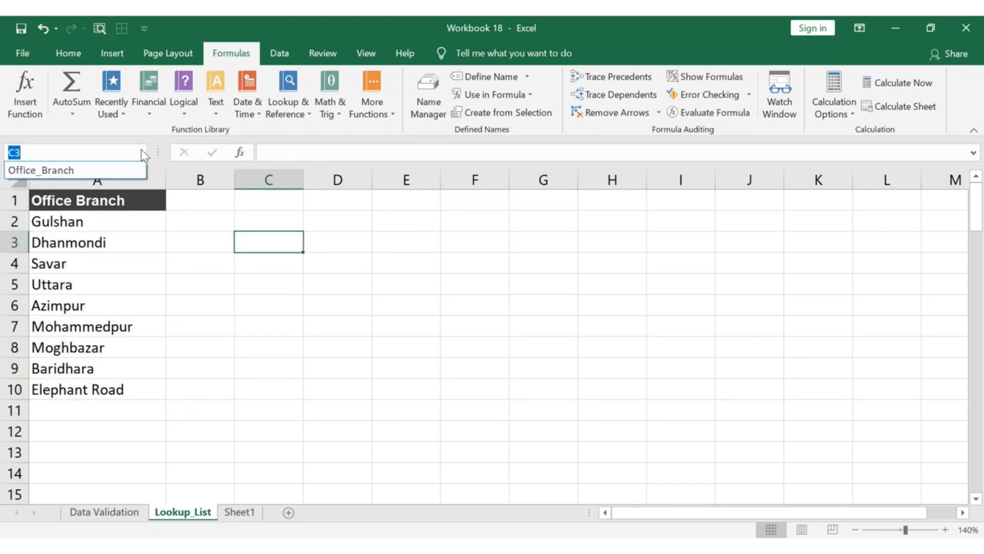
left_click(77, 170)
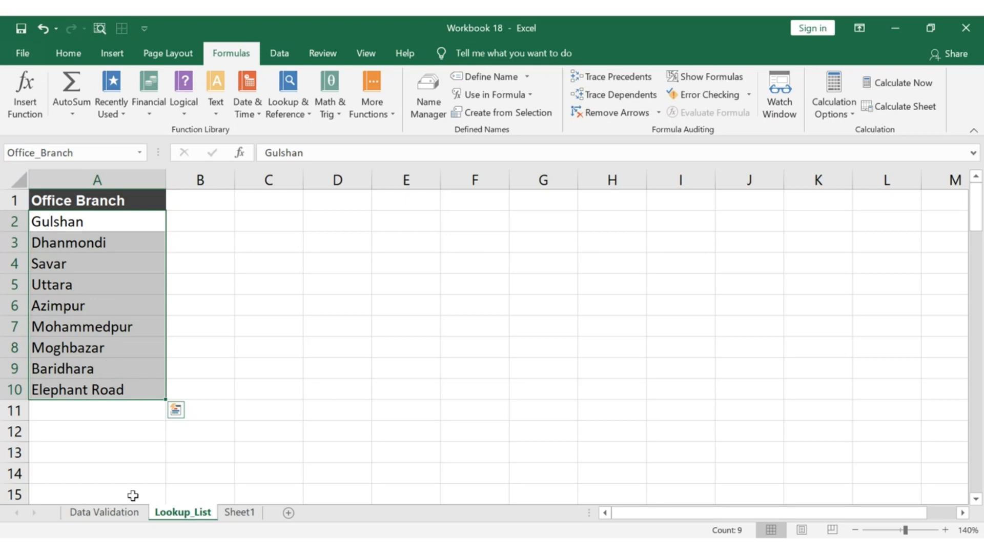
Start a data validation rule for the Office Branch column on the Data Validation sheet and allow only a List.
left_click(123, 512)
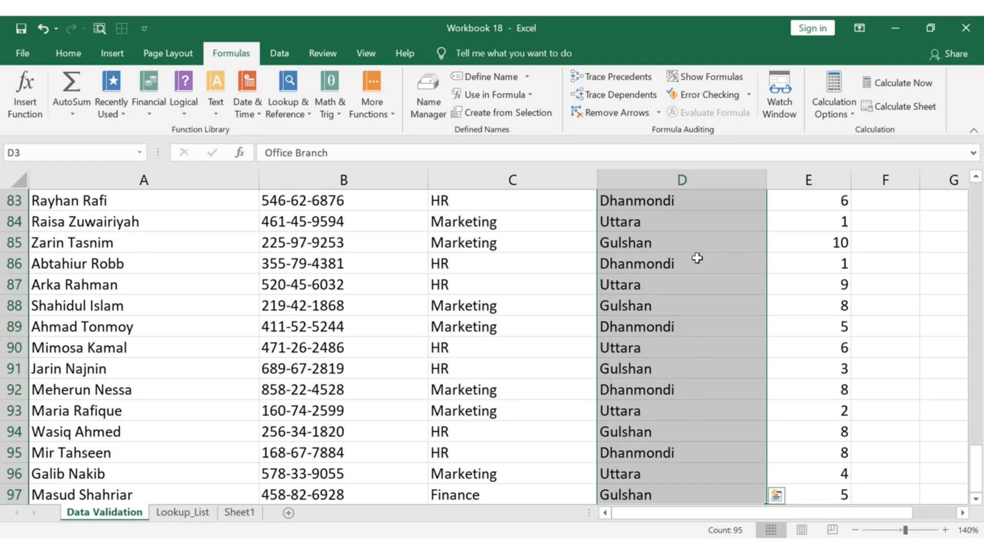
left_click(279, 52)
left_click(526, 111)
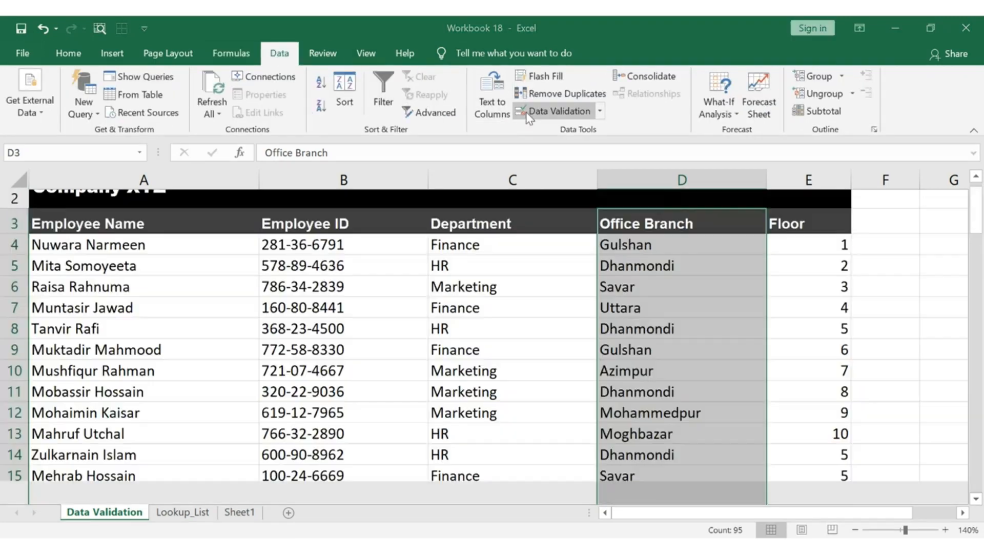
left_click(434, 239)
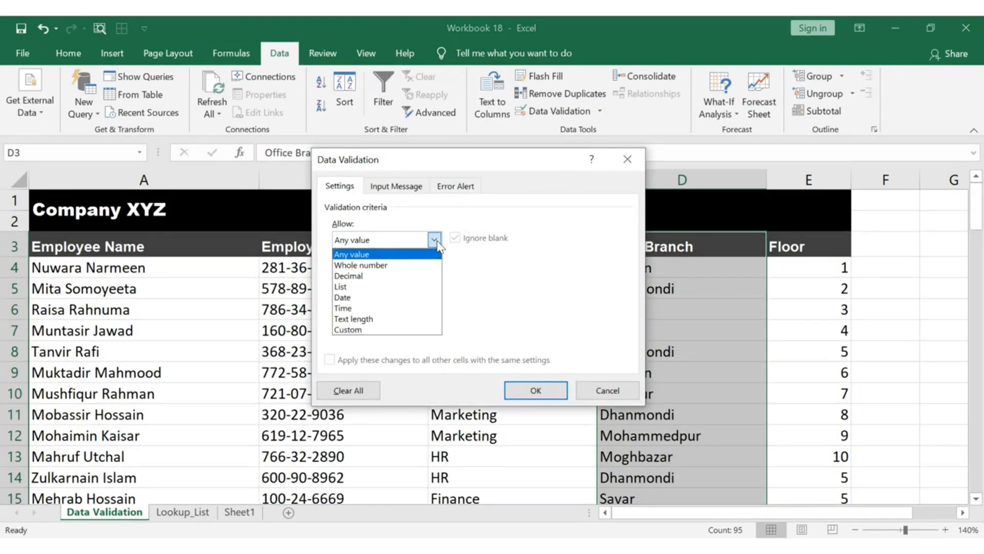
left_click(410, 286)
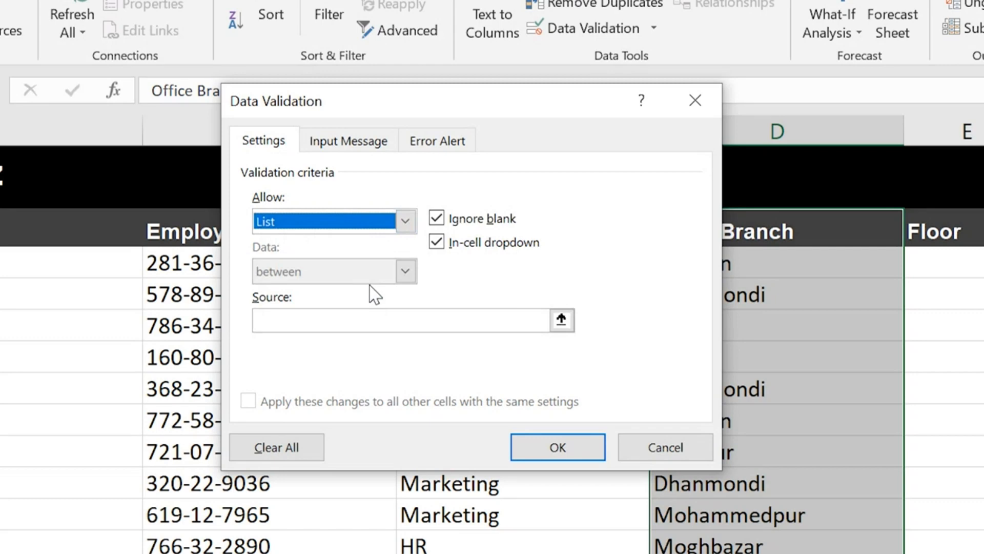
Set the validation list's source to =Office_Branch and apply the rule.
left_click(388, 323)
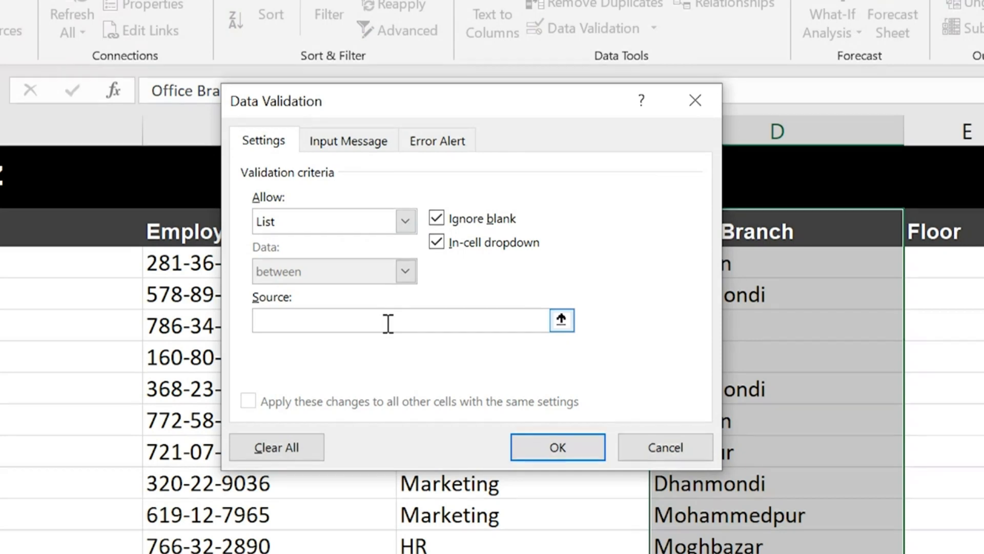
type("=Of")
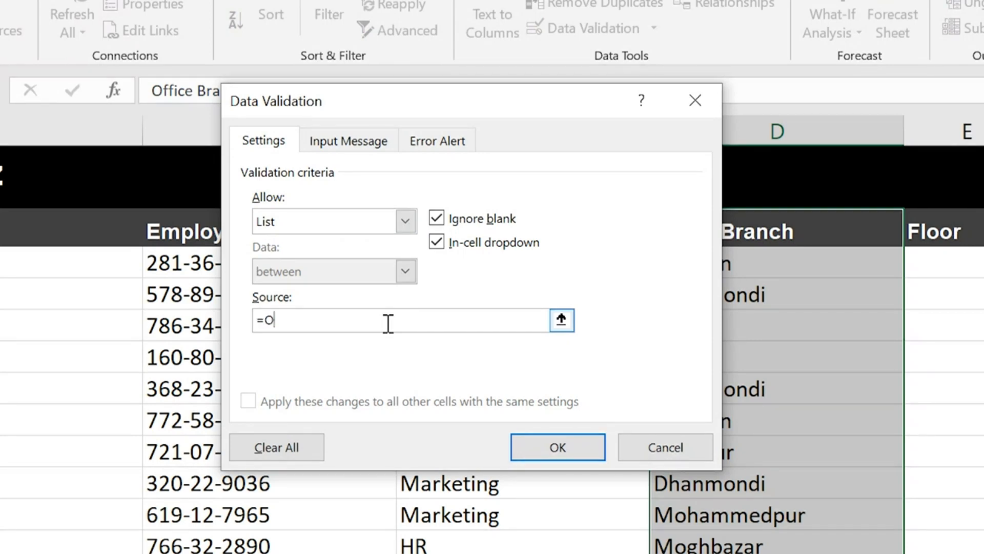
type("fice")
type("_Brnac")
key("BackSpace")
key("BackSpace")
key("BackSpace")
type("anch")
left_click(570, 453)
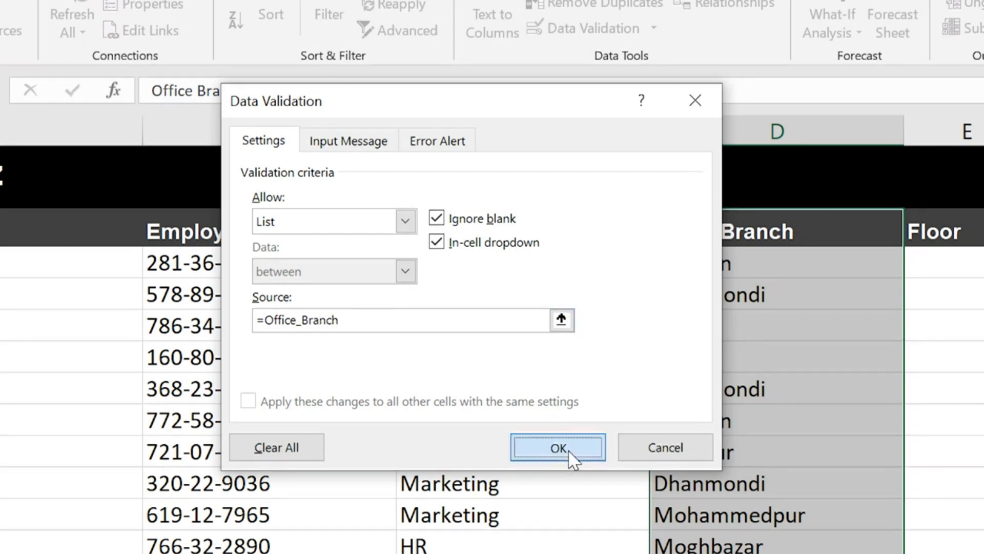
Use the in-cell dropdowns in the Office Branch column to set D4 to Uttara and D5 to Baridhara.
left_click(869, 269)
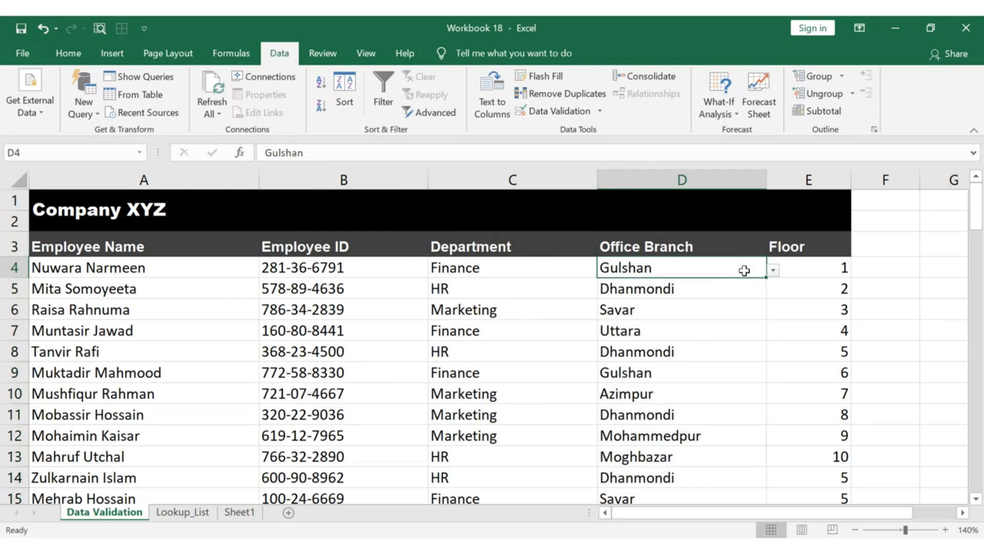
left_click(773, 272)
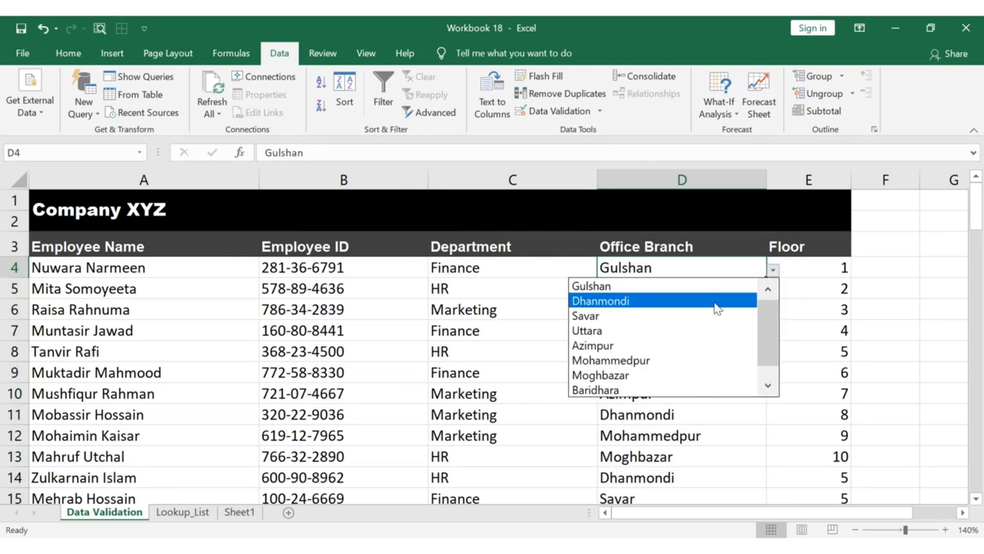
left_click(702, 330)
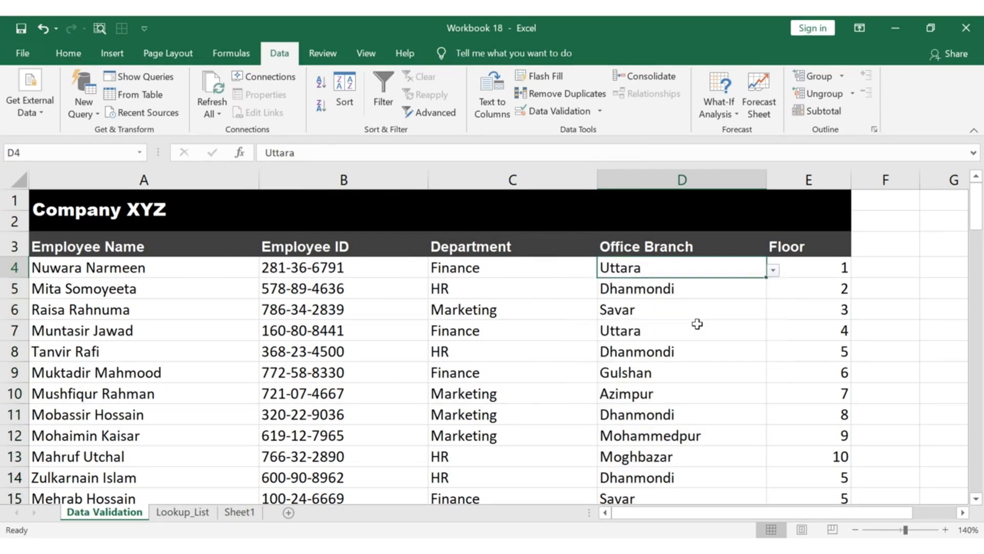
left_click(718, 288)
left_click(773, 291)
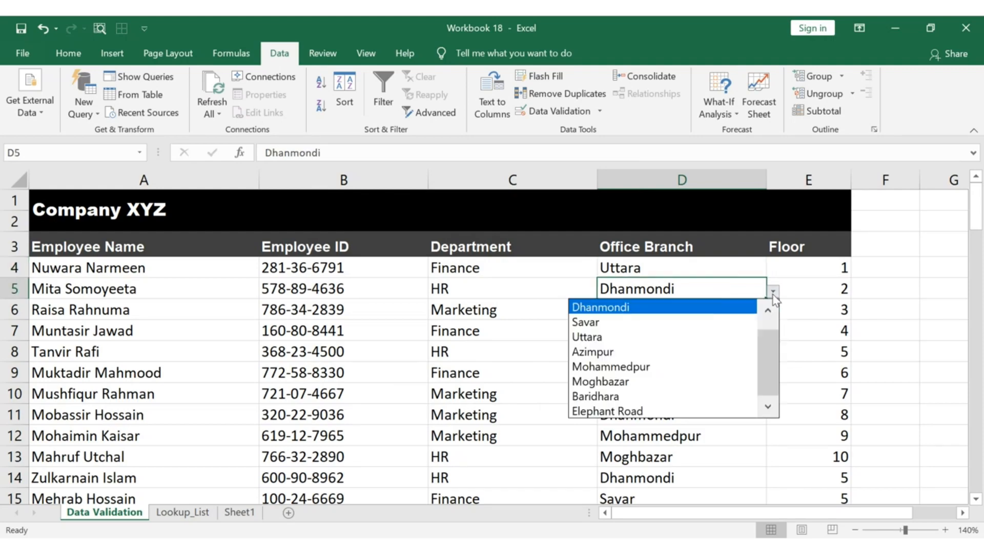
left_click(707, 396)
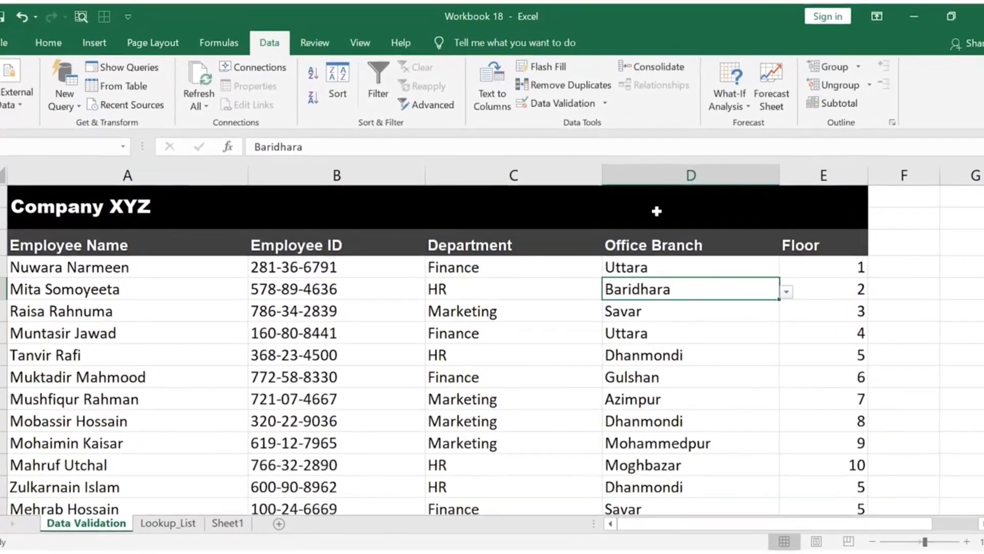
left_click(660, 207)
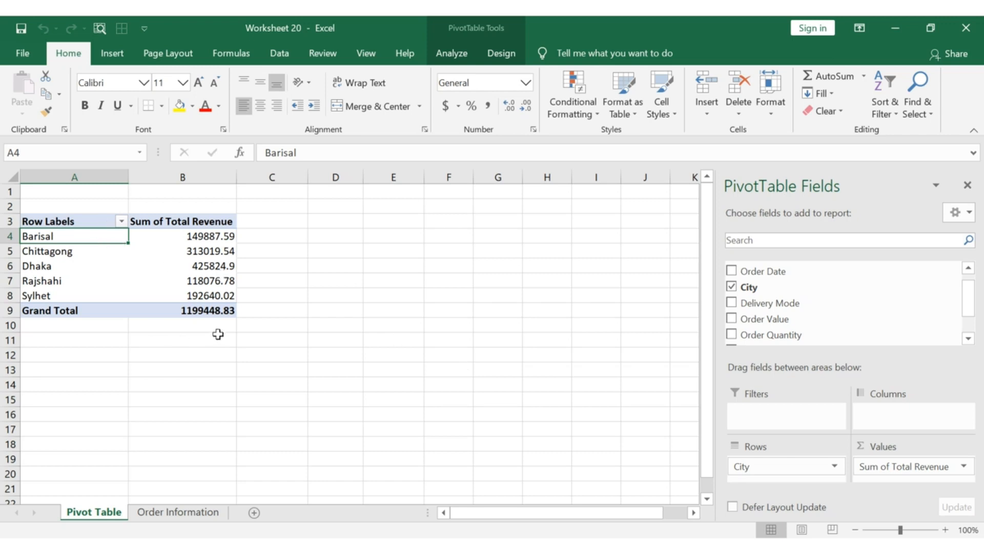
Examine the pivot table's city rows, their Sum of Total Revenue values and the available PivotTable fields.
key("Down")
key("Down")
key("Down")
key("Down")
key("Right")
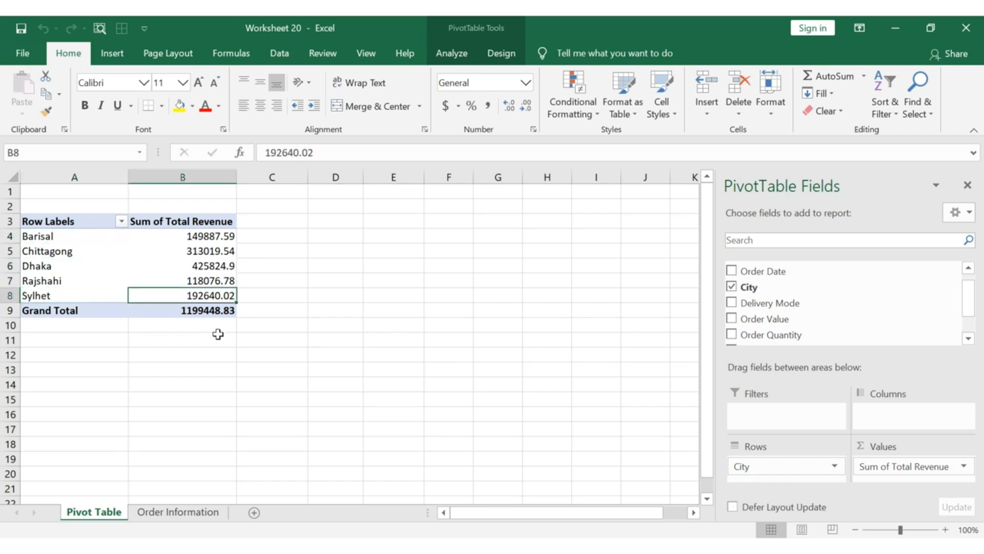
key("Up")
key("Up")
key("Up")
key("Up")
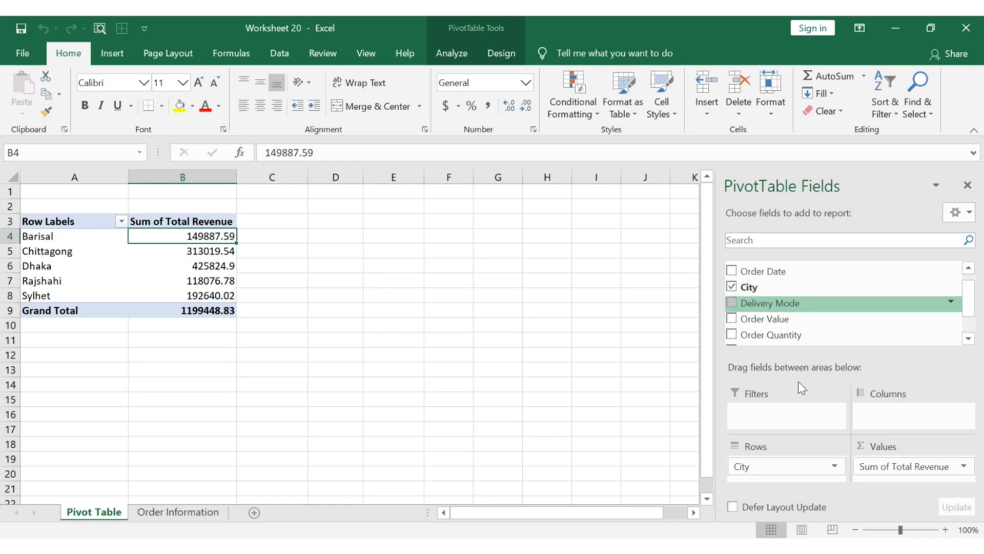
left_click(968, 338)
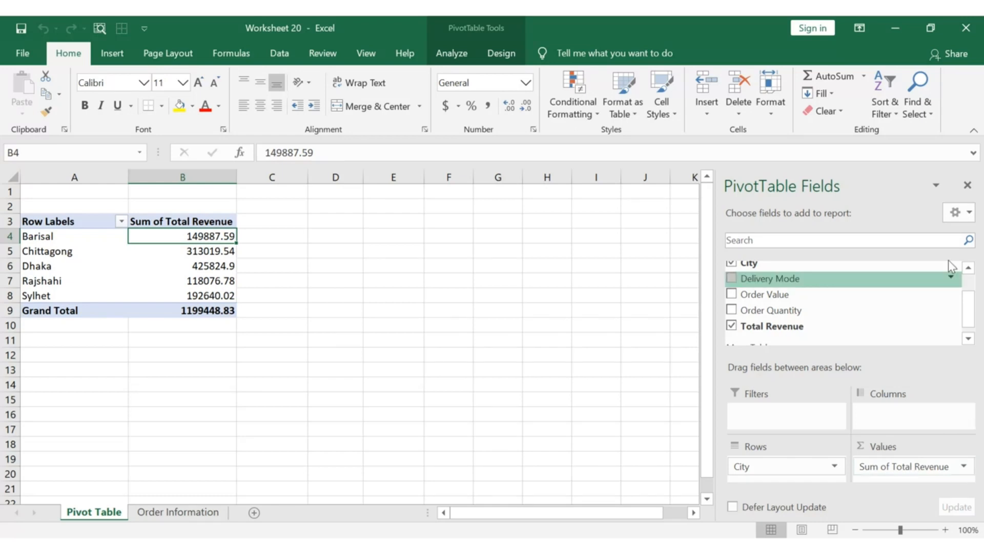
Add the Order Date field to the pivot table's Columns area.
left_click(968, 268)
left_click(968, 269)
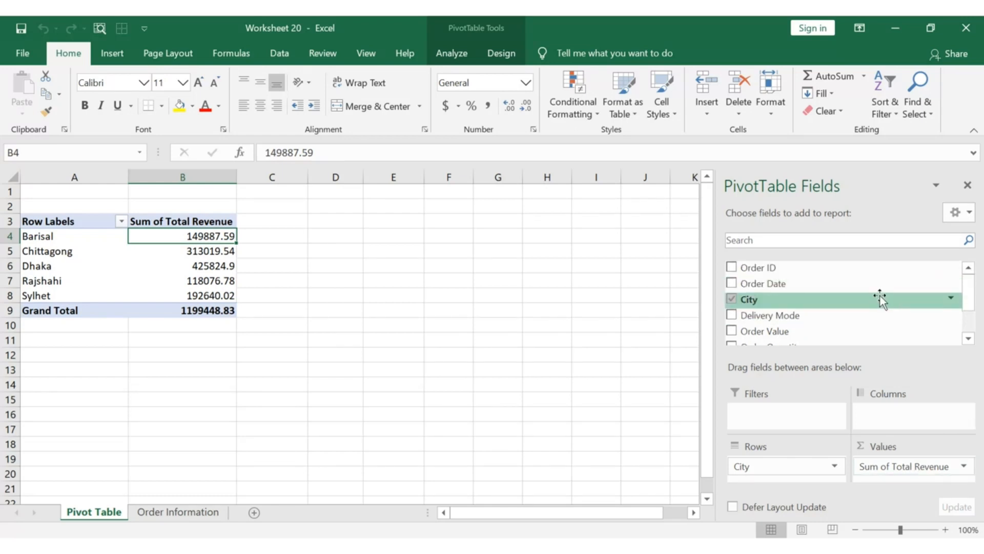
left_click_drag(880, 287, 900, 416)
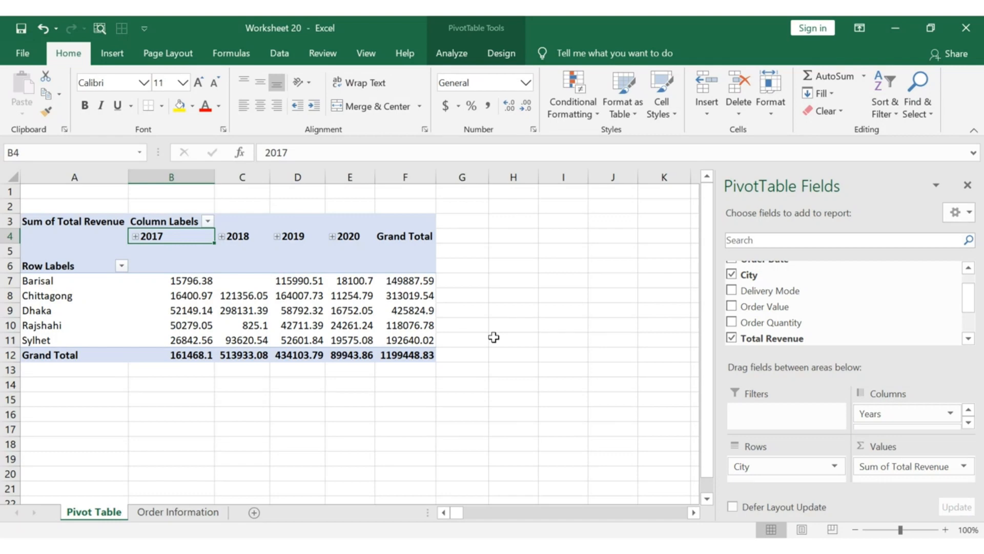
Examine the pivot table's year columns and Barisal's total revenue for 2019.
key("Right")
key("Right")
key("Right")
key("Left")
key("Left")
key("Left")
left_click(57, 283)
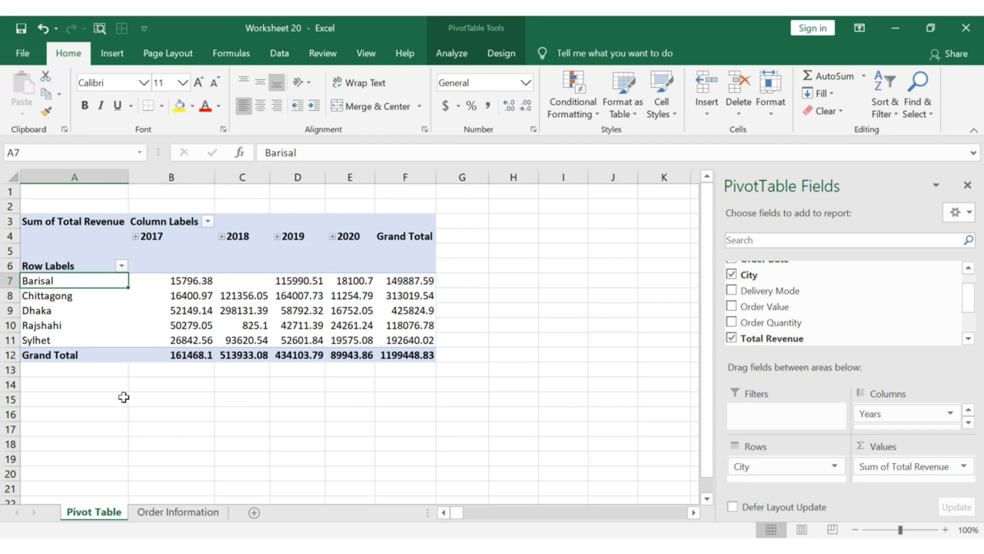
left_click(292, 237)
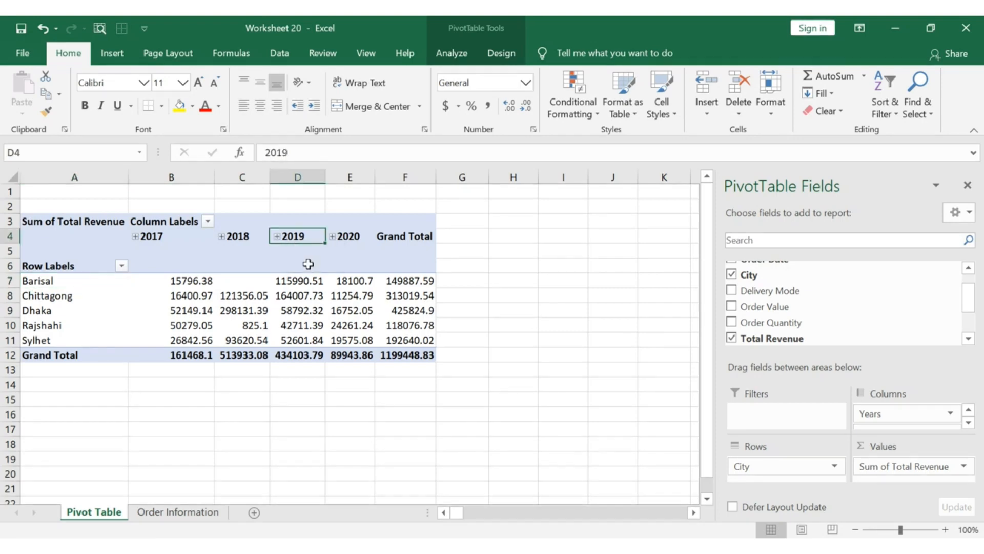
left_click(306, 281)
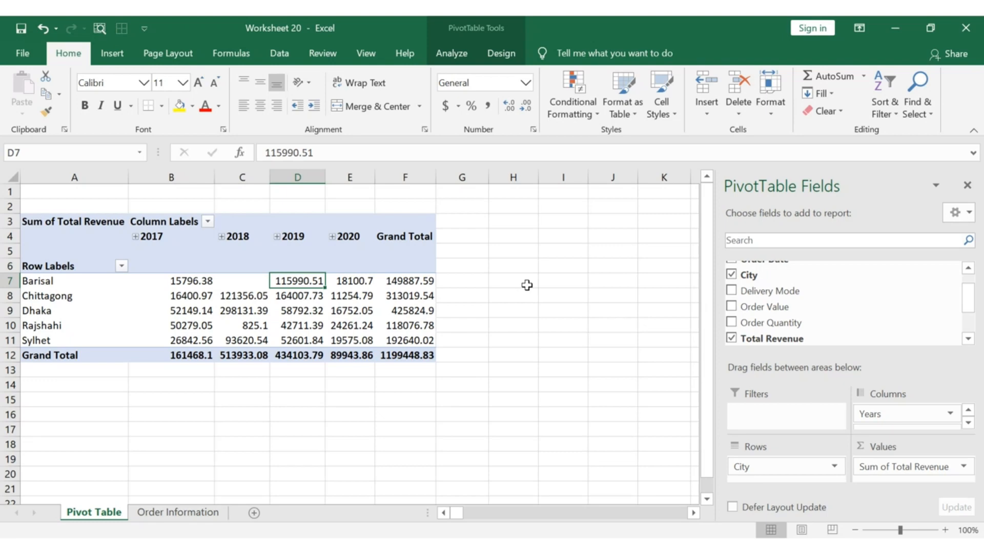
Review the individual dates in the Order Date column of the Order Information sheet, starting from its first records.
left_click(177, 512)
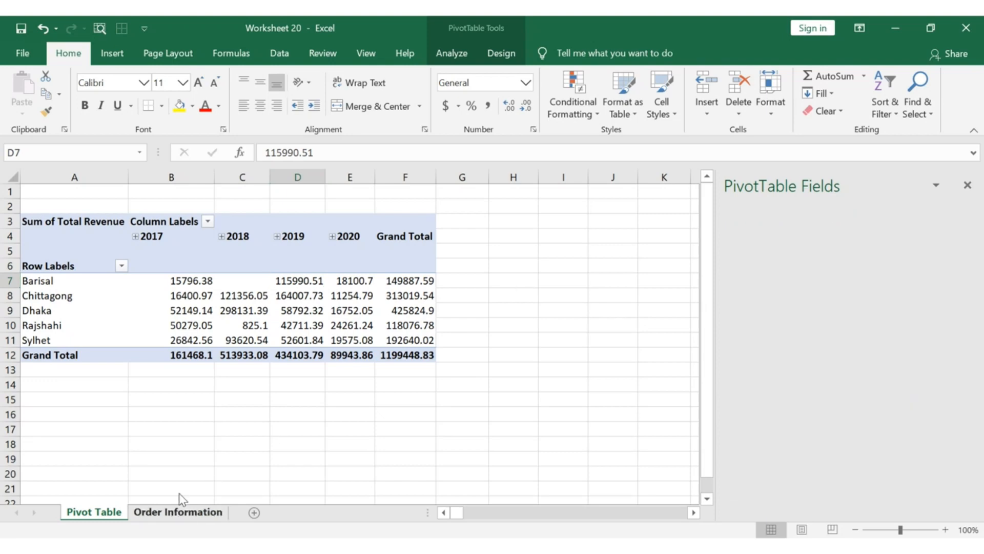
left_click(256, 355)
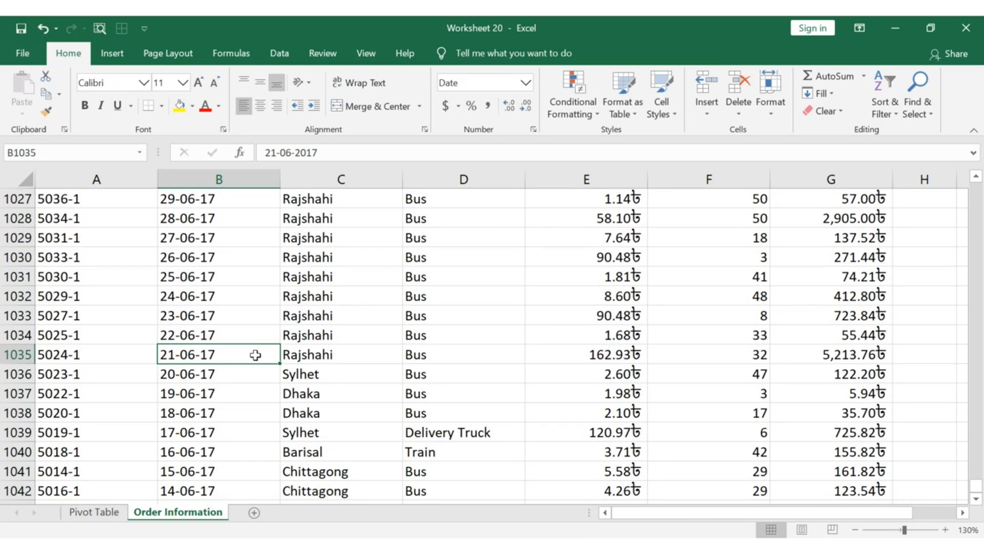
key("ctrl+Up")
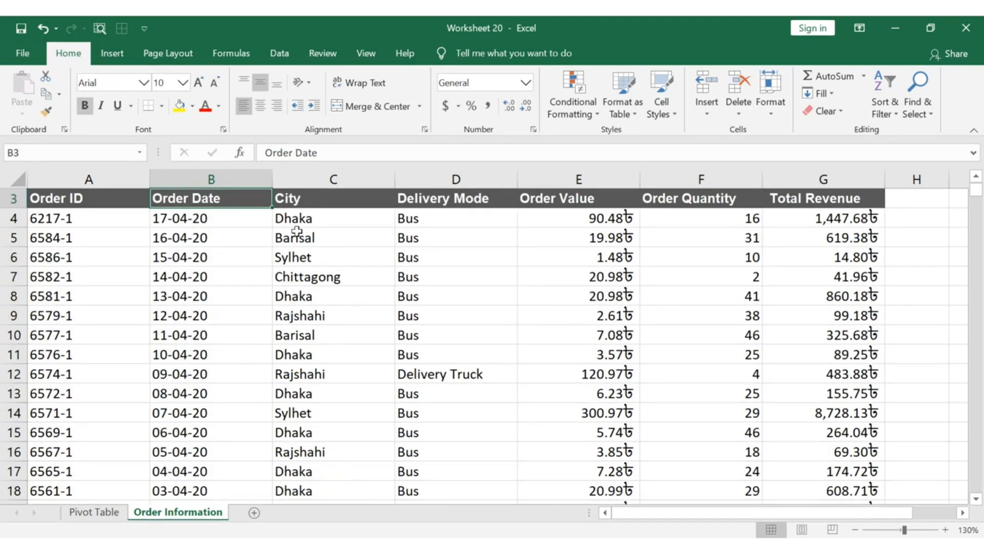
left_click(249, 216)
key("Down")
key("Down")
key("Down")
key("Down")
key("Down")
key("Down")
key("Down")
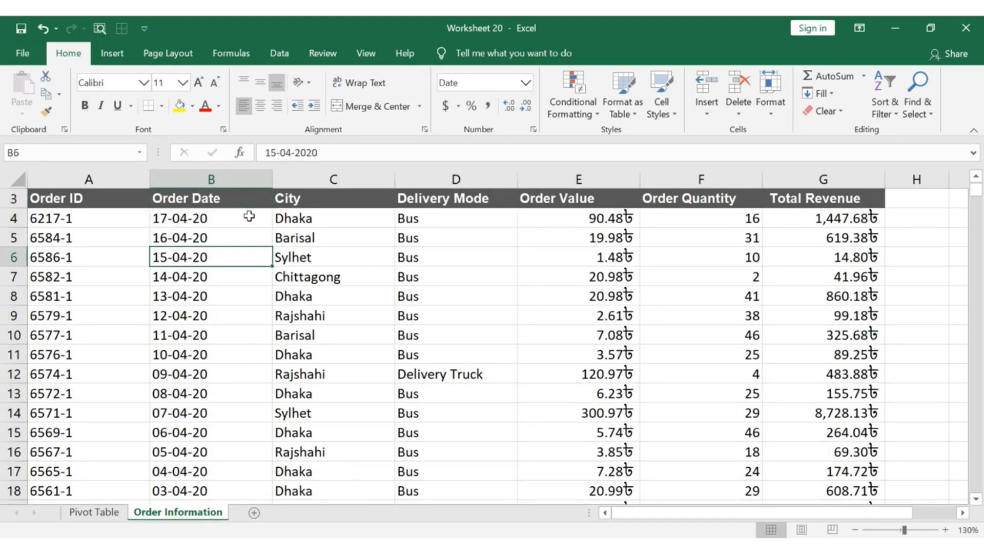
key("Down")
key("Down")
key("Down")
key("Down")
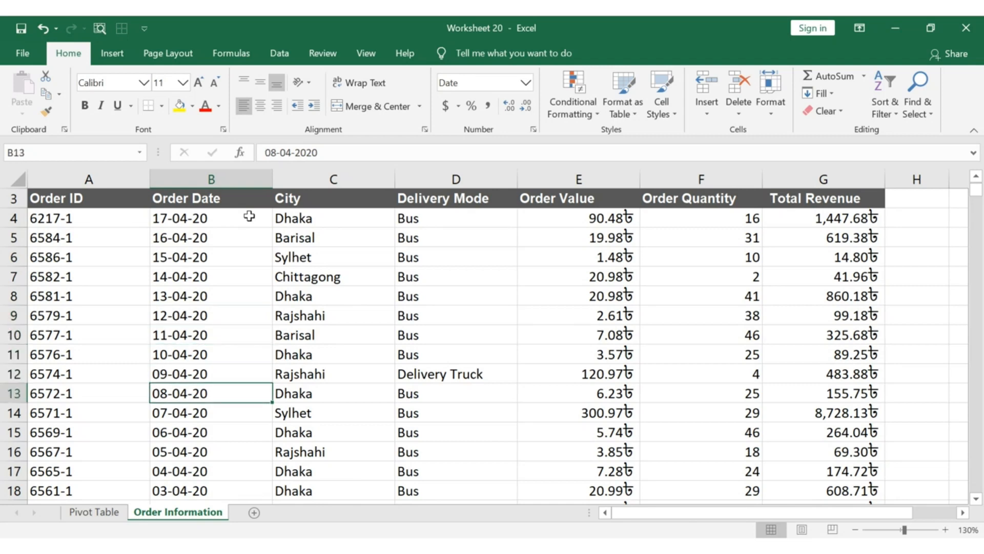
left_click(249, 216)
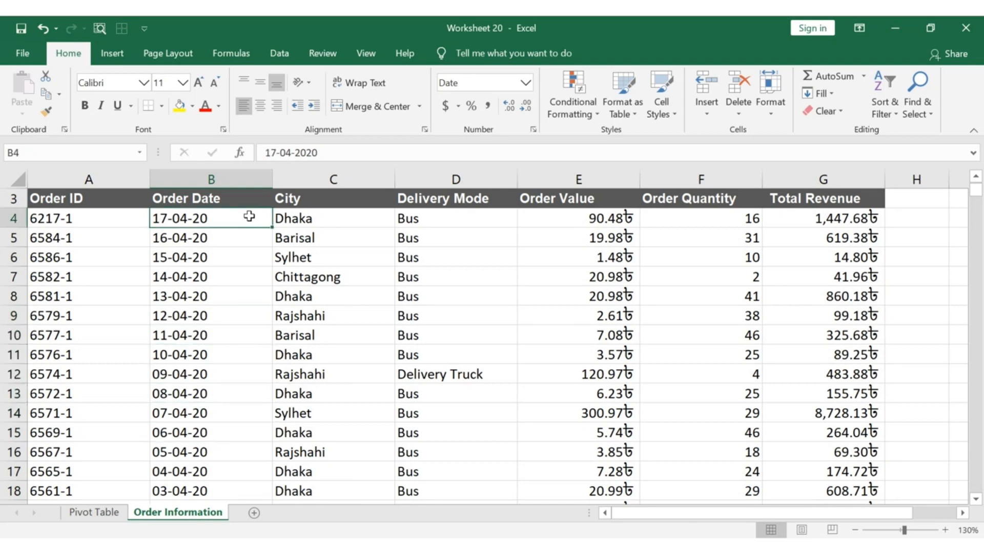
Return to the Pivot Table sheet and ungroup the year column labels into individual order dates.
left_click(94, 512)
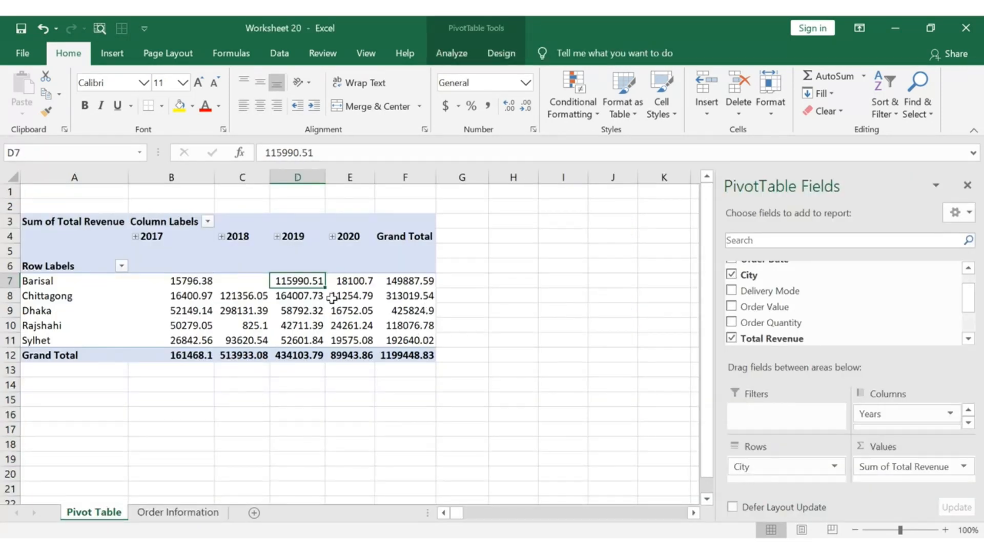
mouse_move(423, 321)
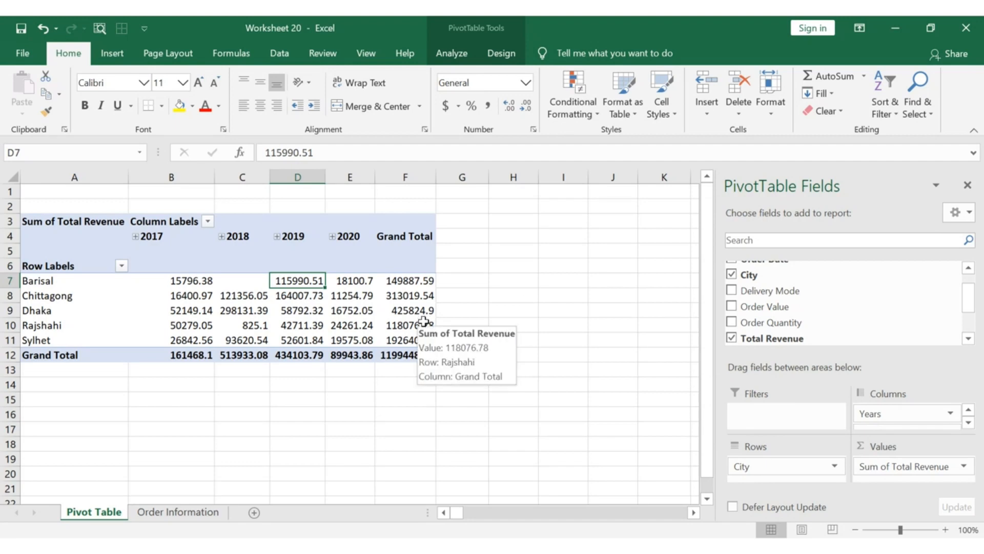
left_click(200, 280)
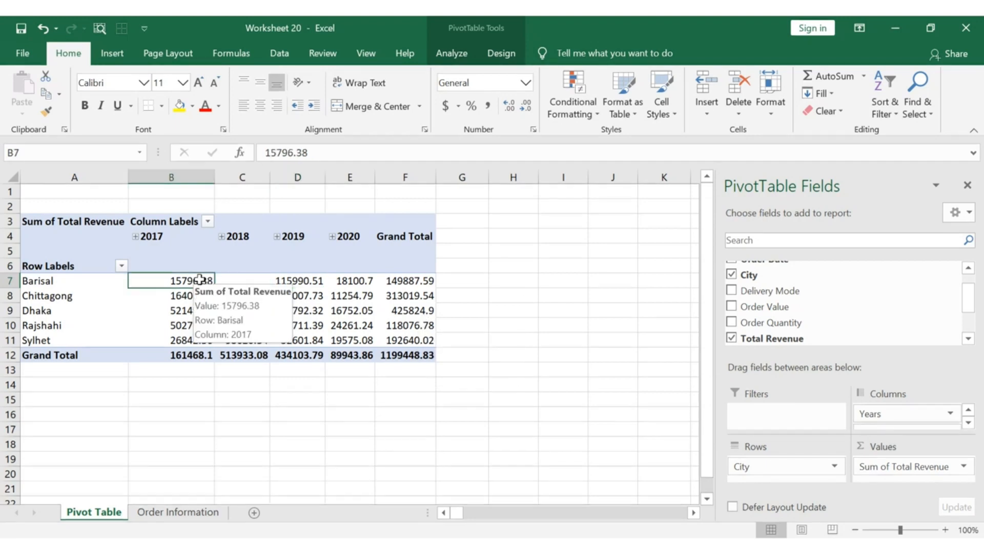
left_click(171, 239)
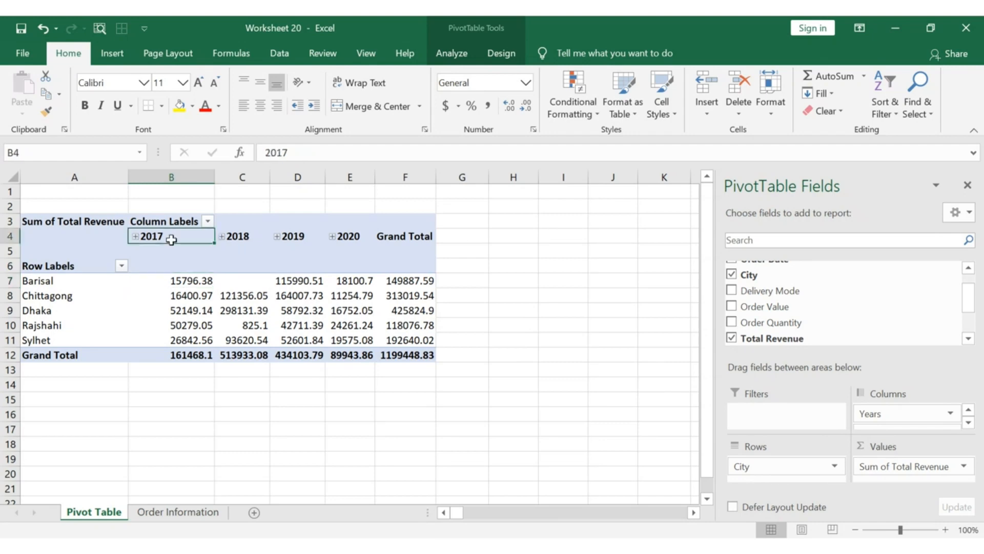
left_click(463, 51)
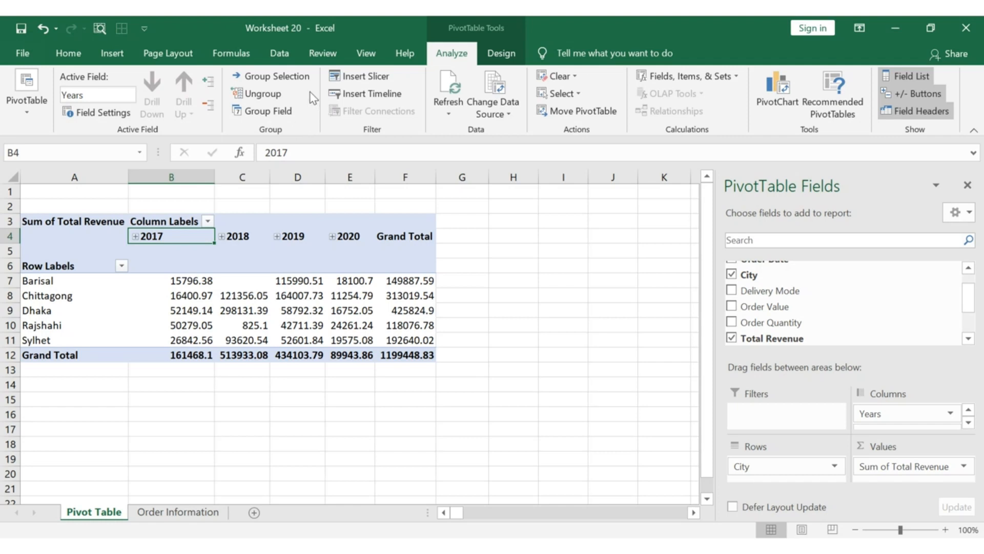
left_click(273, 94)
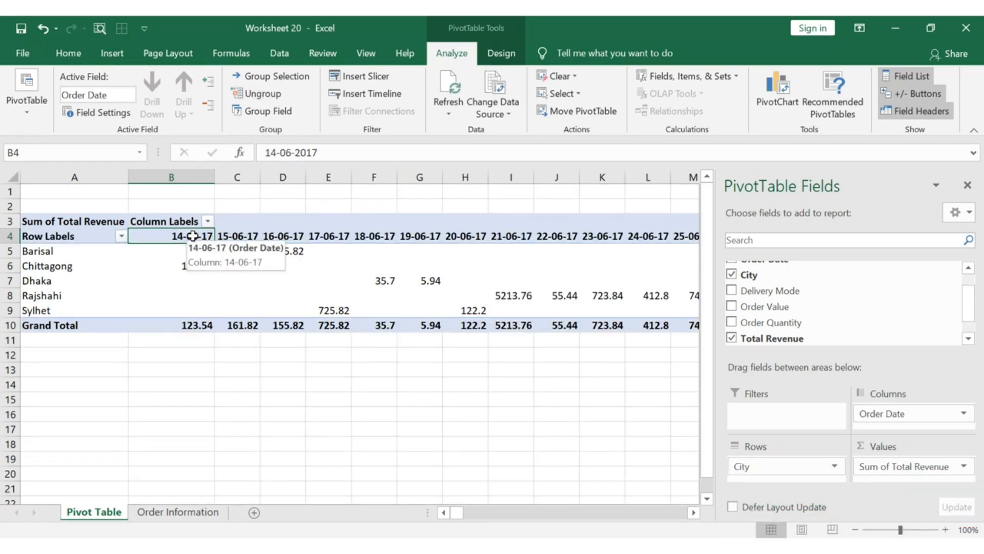
Examine the ungrouped order date labels across the pivot table's column headings.
key("Right")
key("Right")
key("Right")
key("Right")
key("Right")
key("Right")
key("Right")
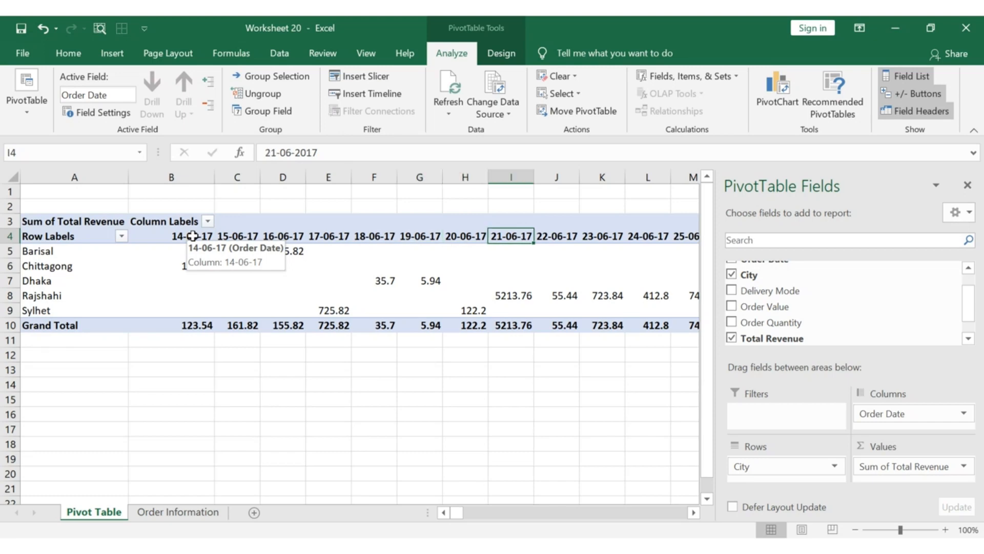
key("Right")
key("Right")
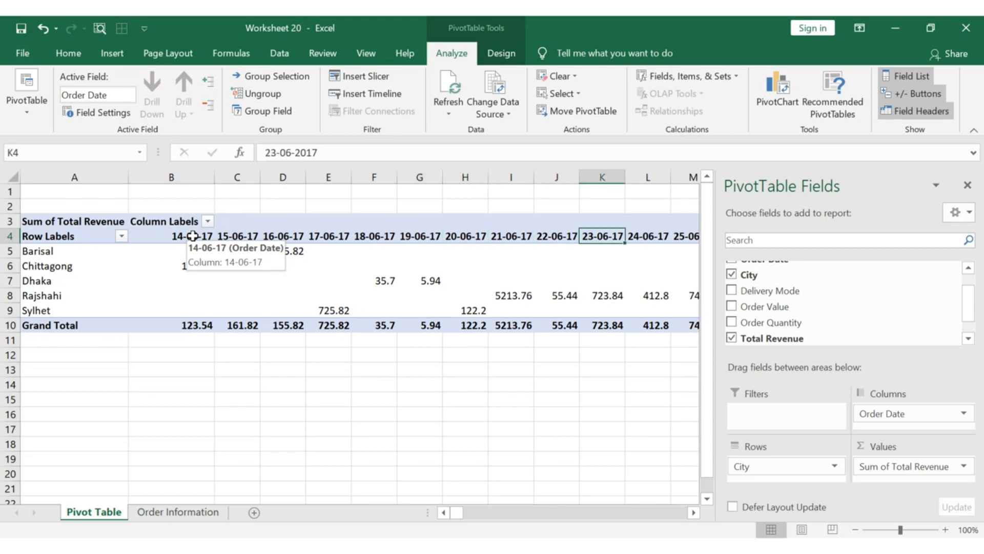
Group the pivot table's Order Date column labels by Months and Years only.
left_click(192, 236)
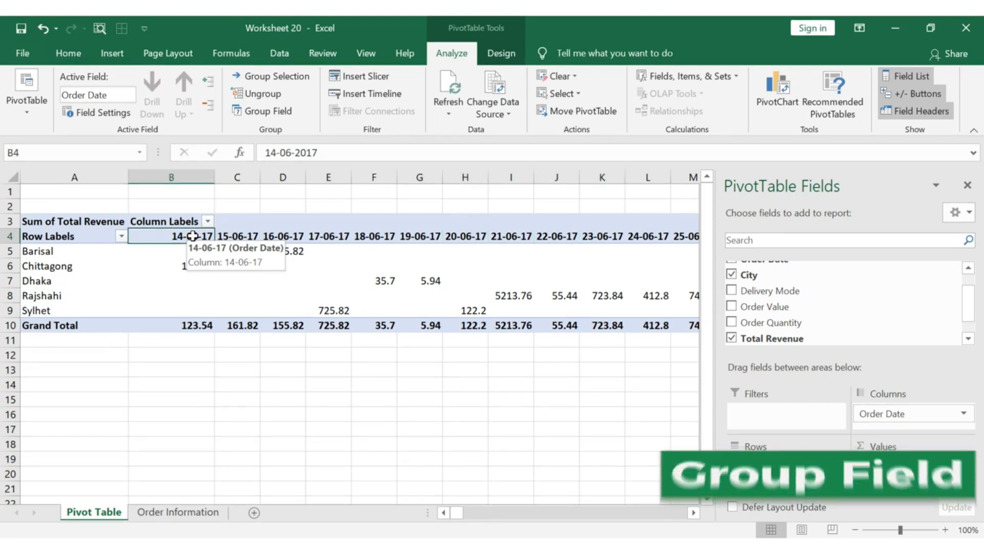
left_click(285, 111)
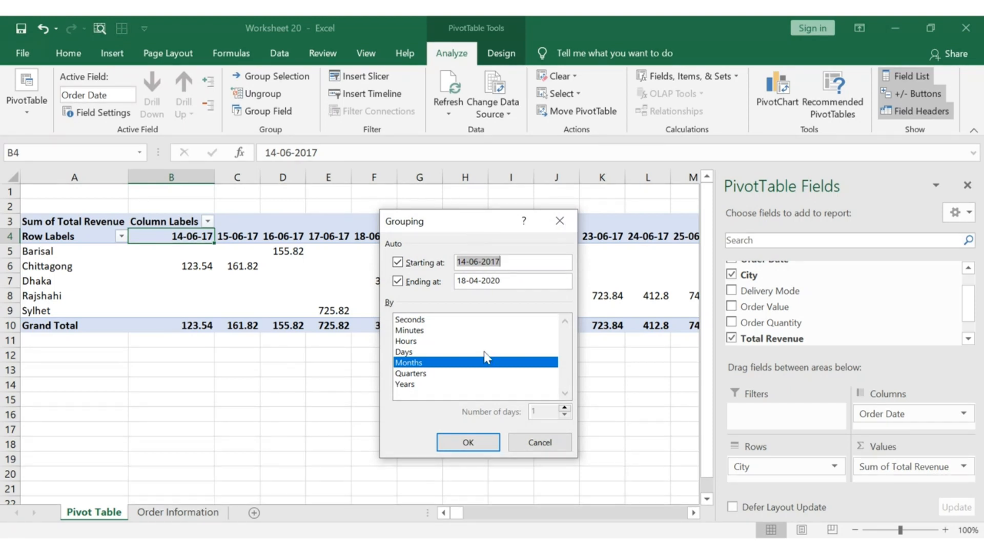
left_click(456, 353)
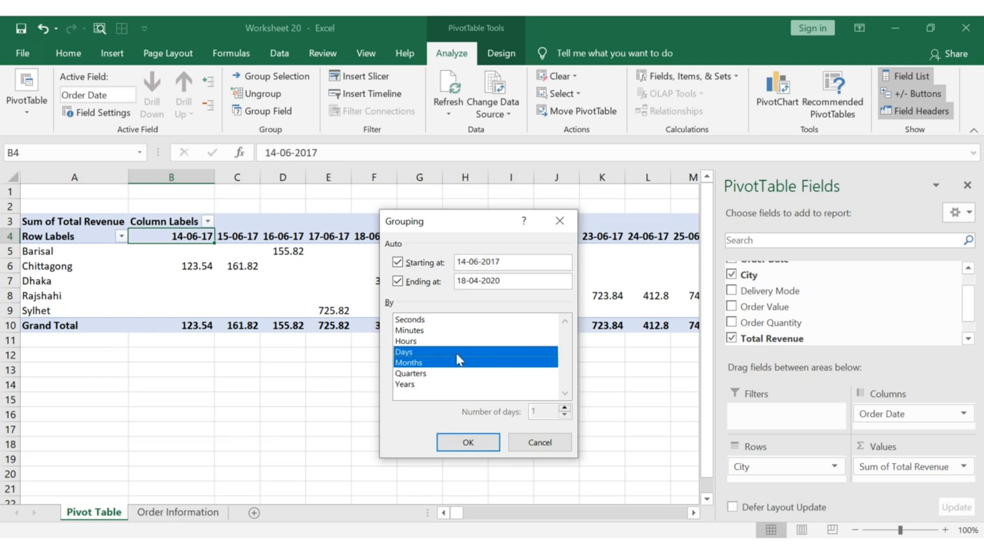
left_click(451, 374)
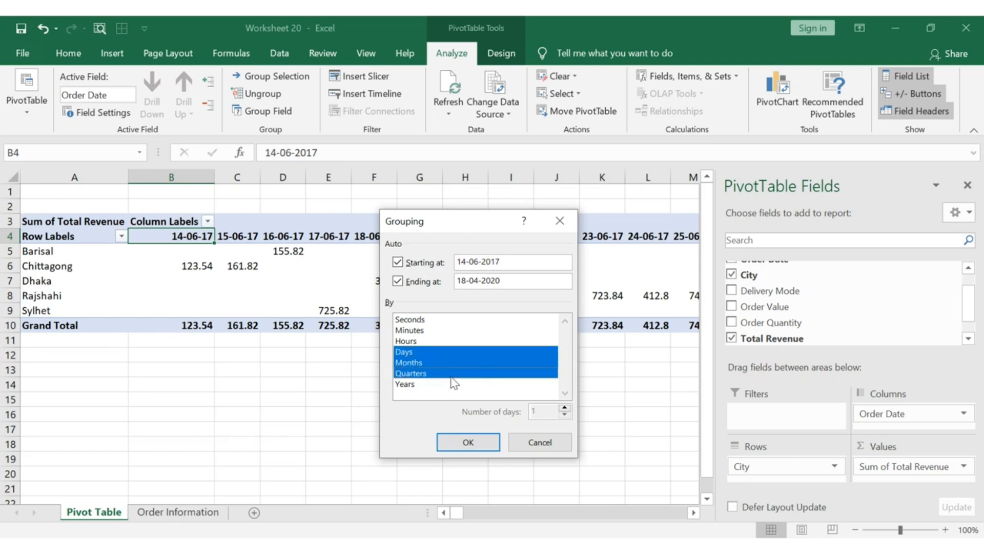
left_click(450, 383)
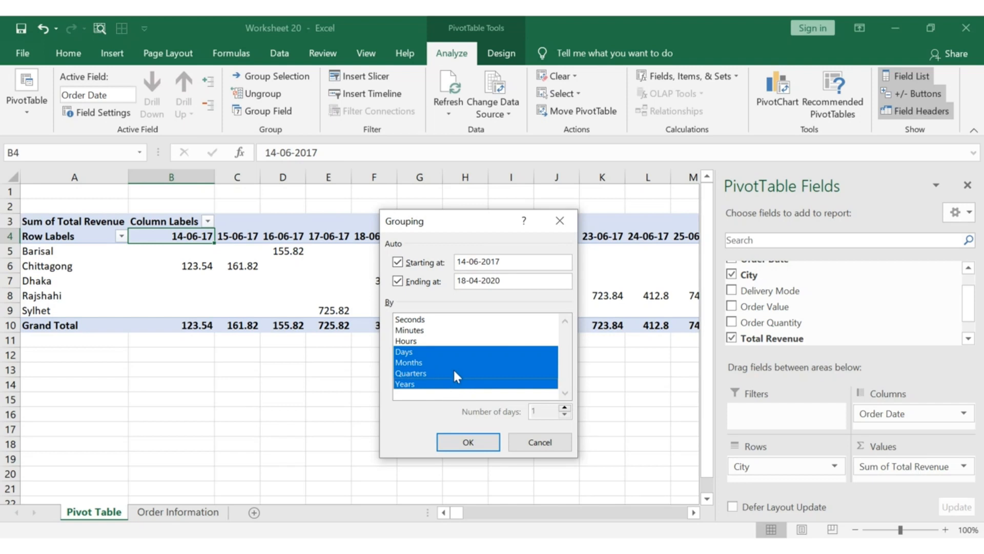
left_click(452, 372)
left_click(454, 352)
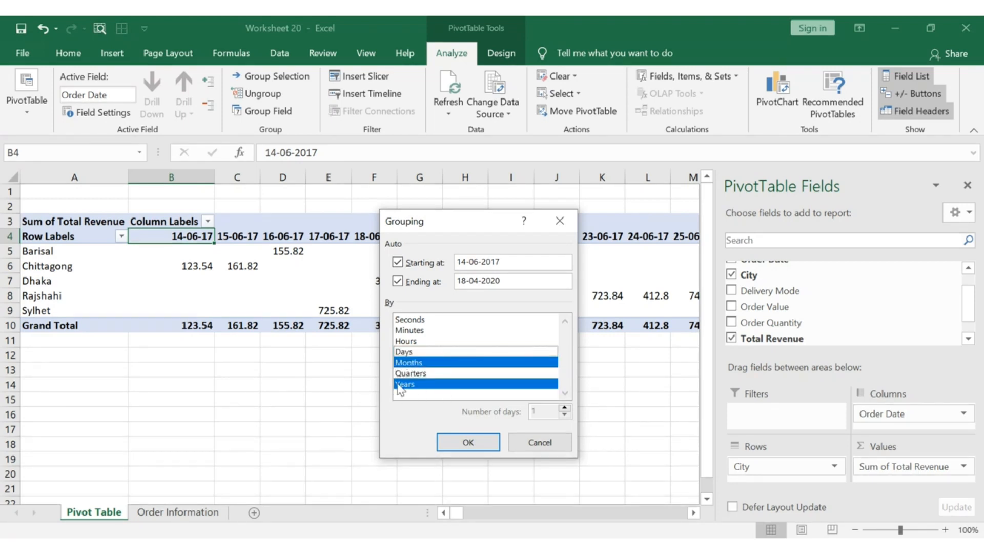
left_click(472, 445)
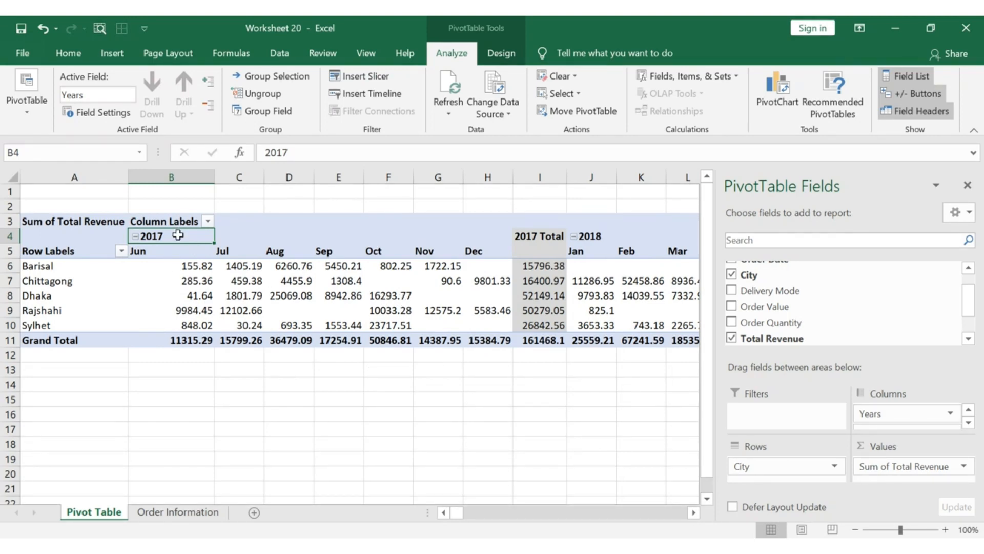
Examine the monthly revenue columns under 2017 and the following years in the pivot table.
left_click(159, 250)
key("Right")
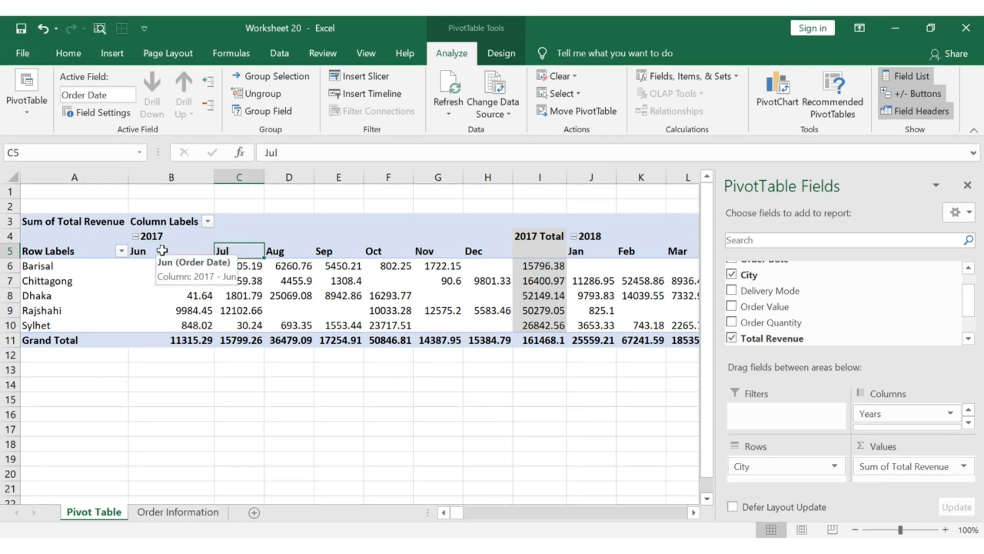
key("Right")
key("Right")
key("Right")
key("Right")
key("Right")
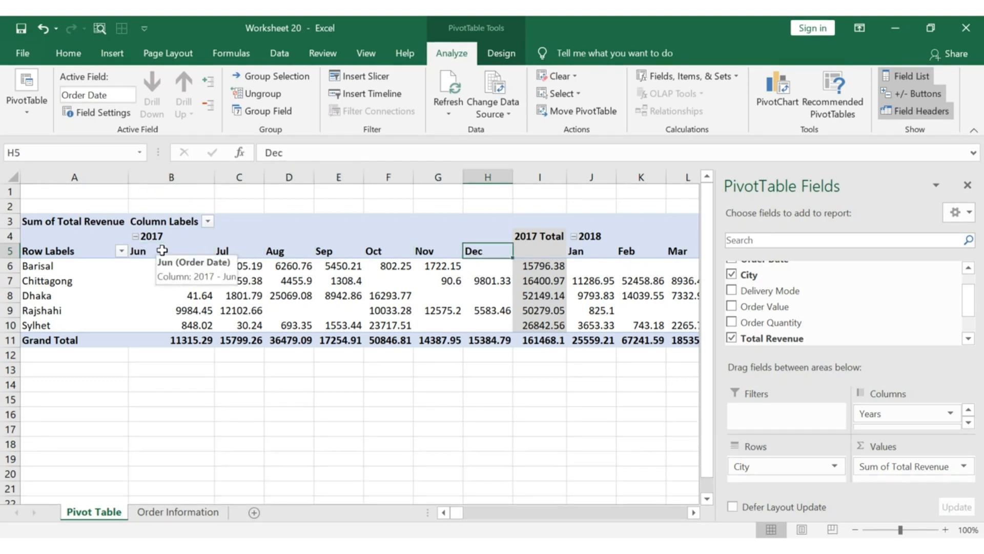
scroll(385, 315, "right", 5)
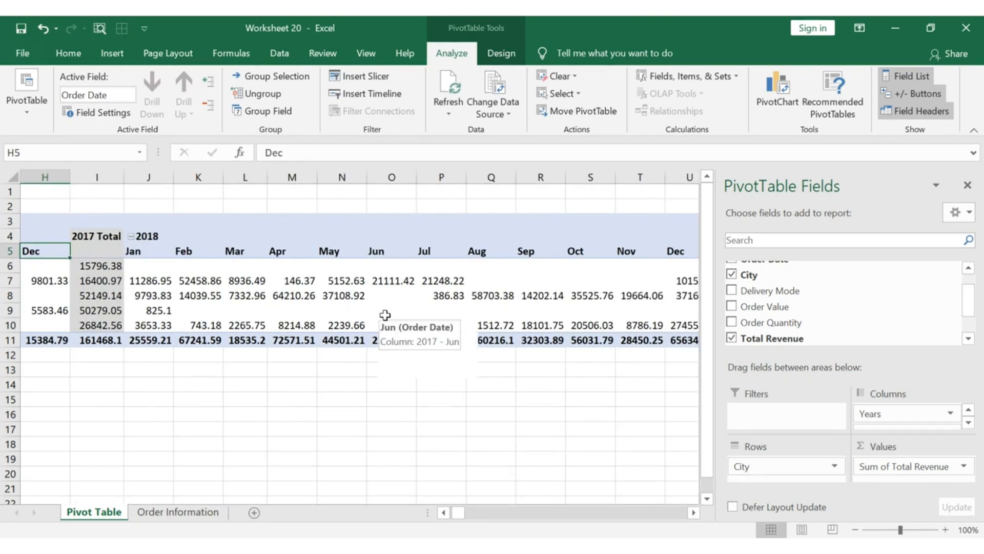
scroll(385, 315, "right", 5)
scroll(385, 314, "left", 12)
scroll(385, 315, "down", 1)
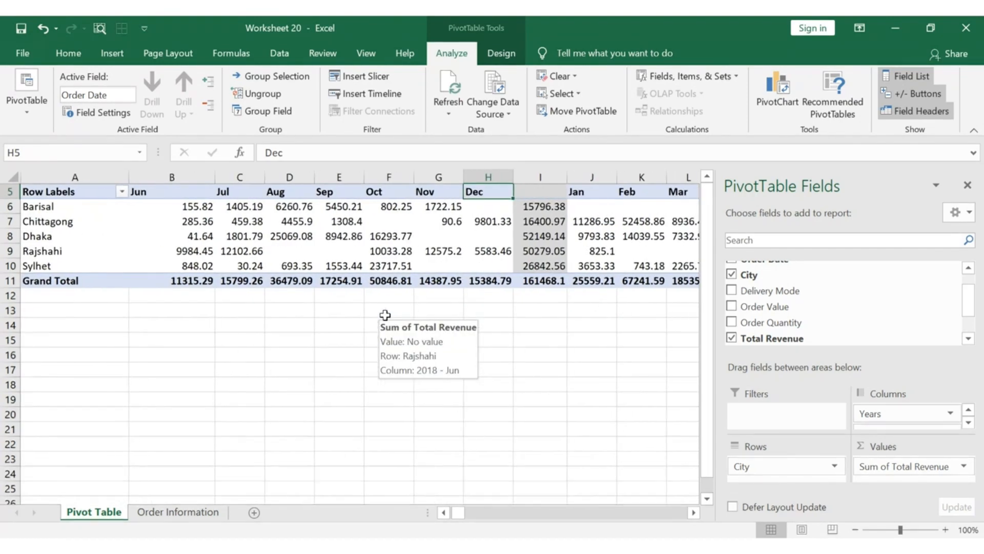
scroll(385, 314, "up", 2)
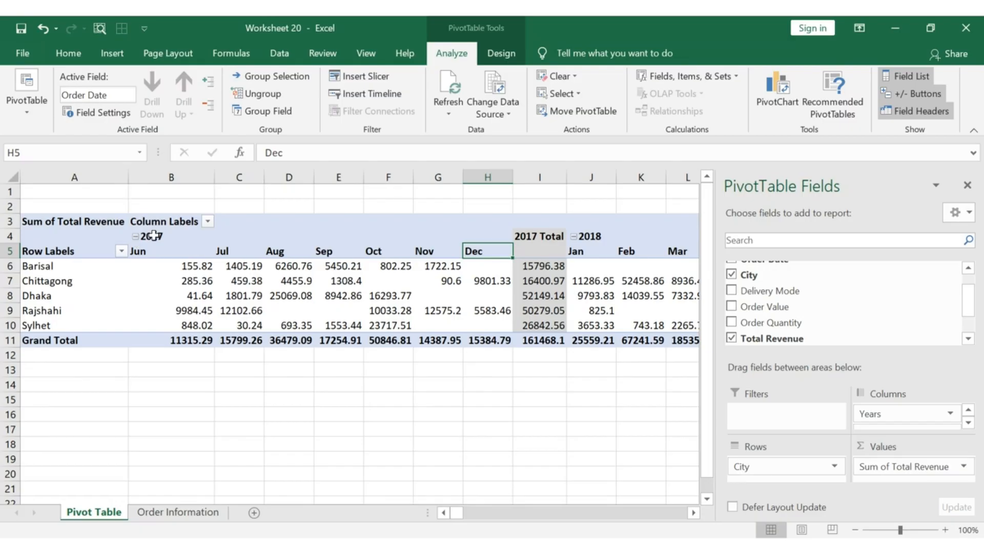
Collapse and expand the pivot table's entire Years field several times, leaving all years collapsed.
left_click(154, 236)
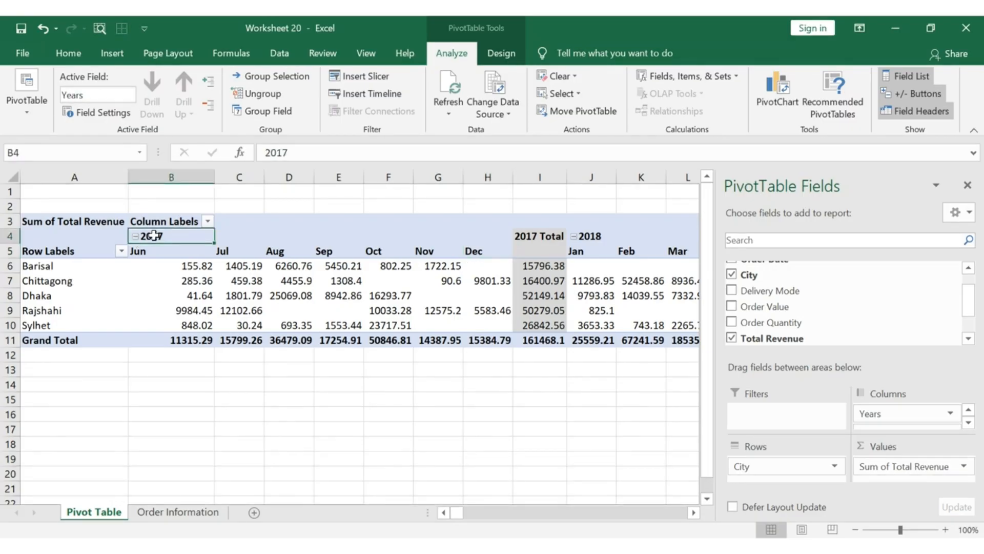
left_click(208, 104)
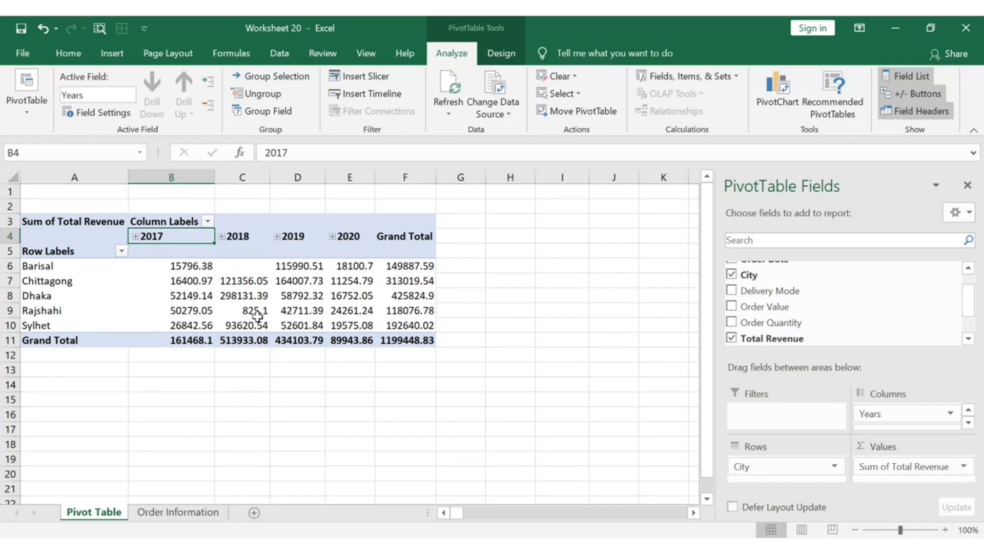
left_click(205, 88)
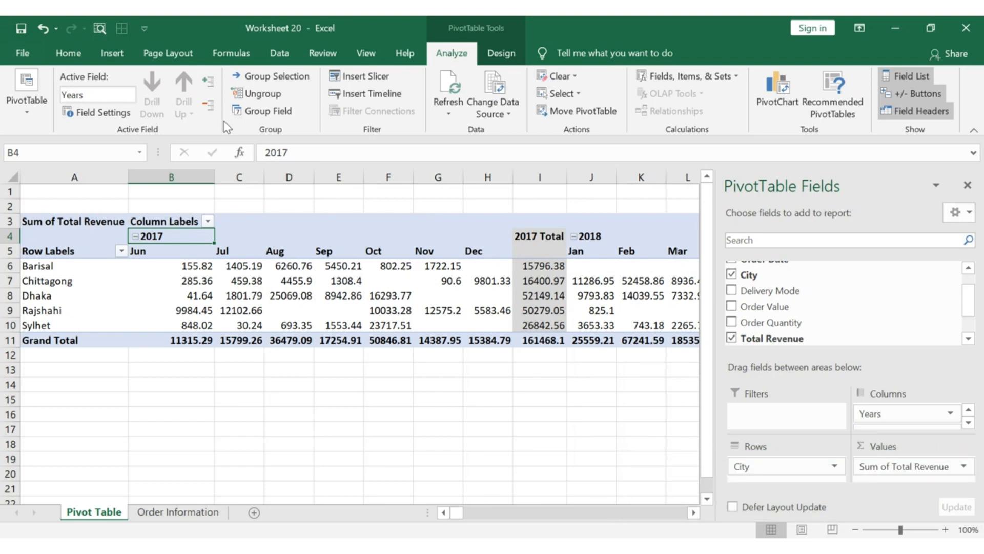
left_click(207, 105)
left_click(208, 81)
left_click(208, 107)
left_click(207, 82)
left_click(208, 106)
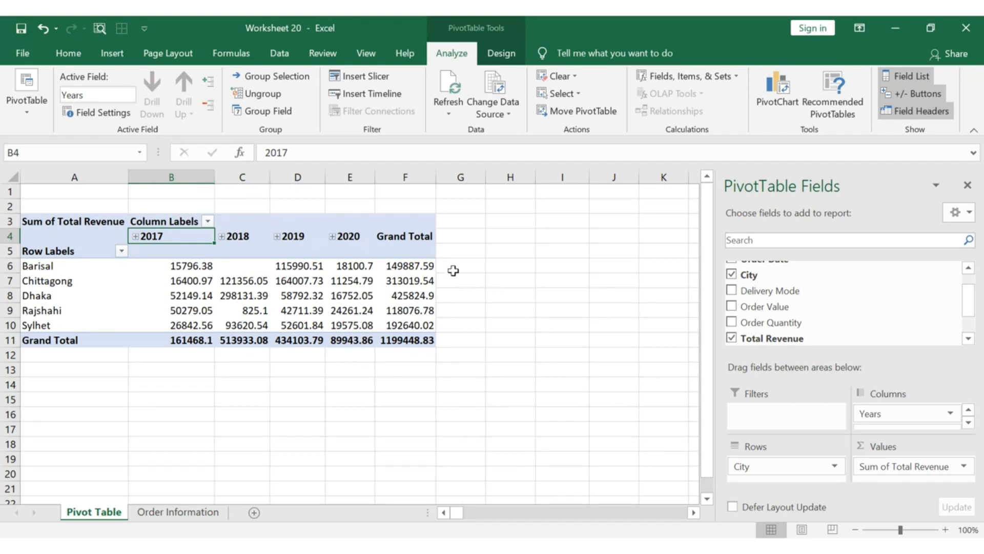
Sort the cities in the pivot table by their Grand Total revenue from smallest to largest.
left_click(425, 264)
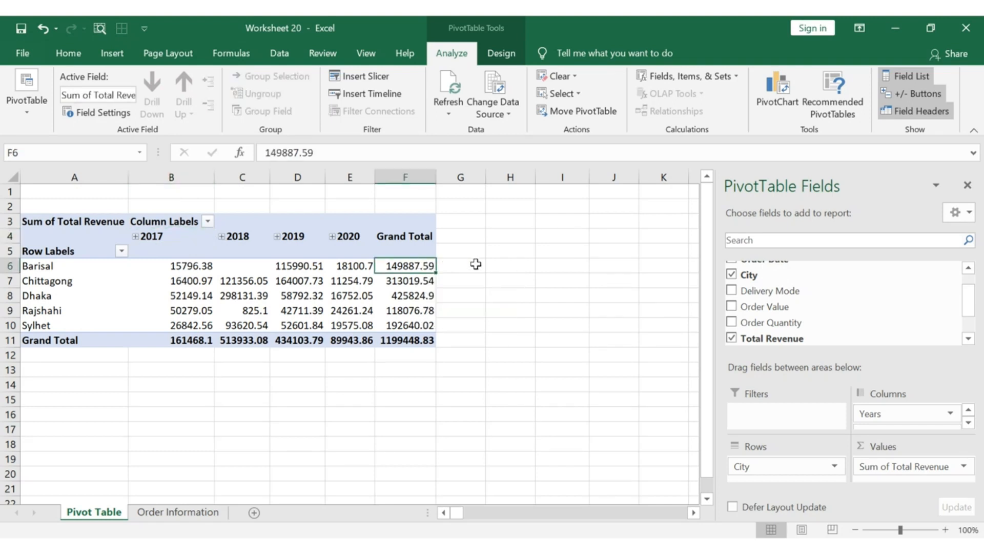
key("Down")
key("Up")
right_click(407, 265)
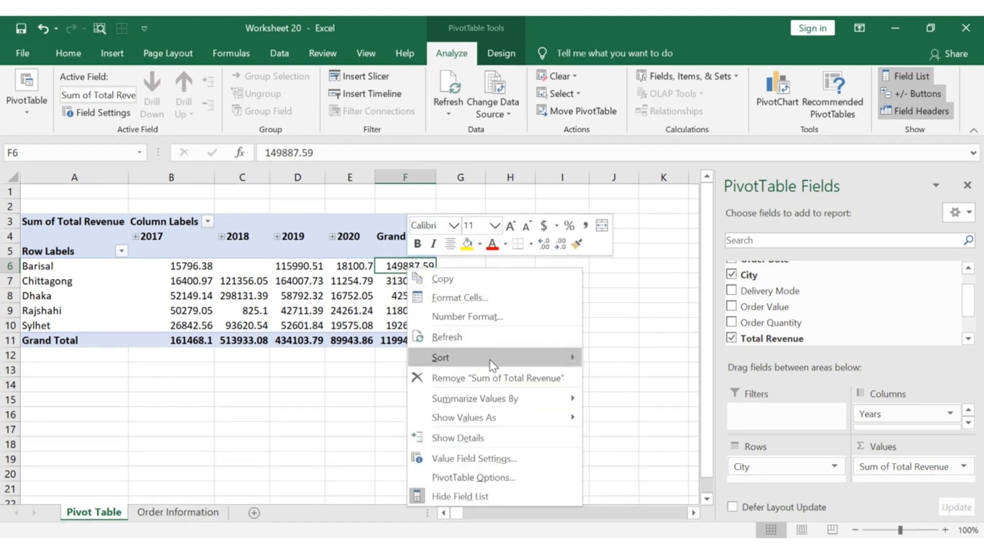
mouse_move(491, 364)
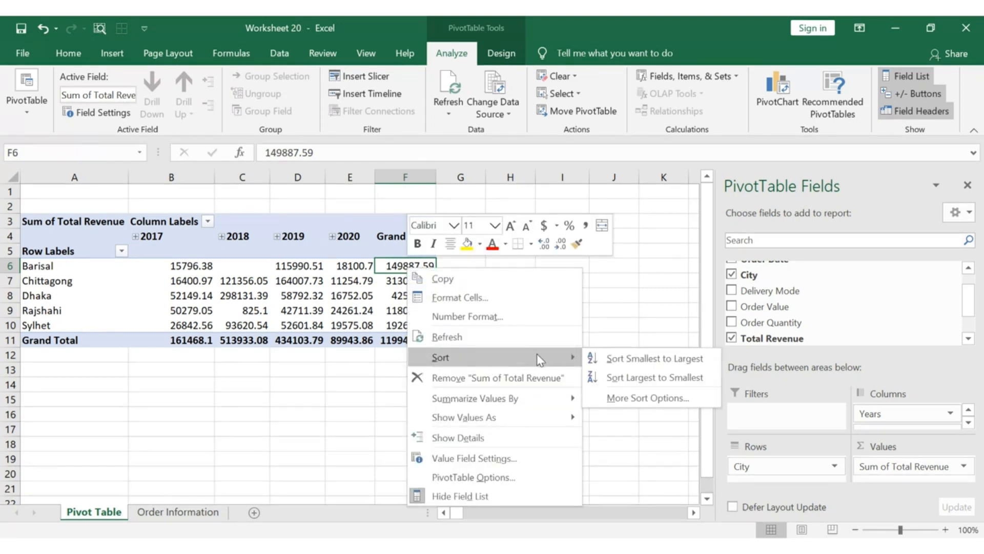
left_click(611, 369)
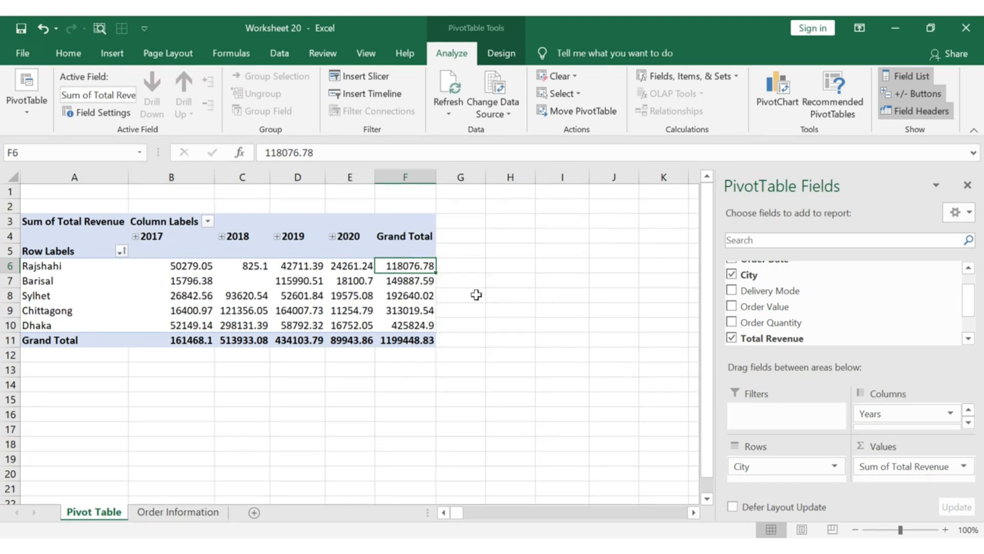
Examine the sorted order of the Grand Total values and the matching city labels in the pivot table.
key("Down")
key("Down")
key("Down")
key("Down")
key("Up")
key("Up")
key("Up")
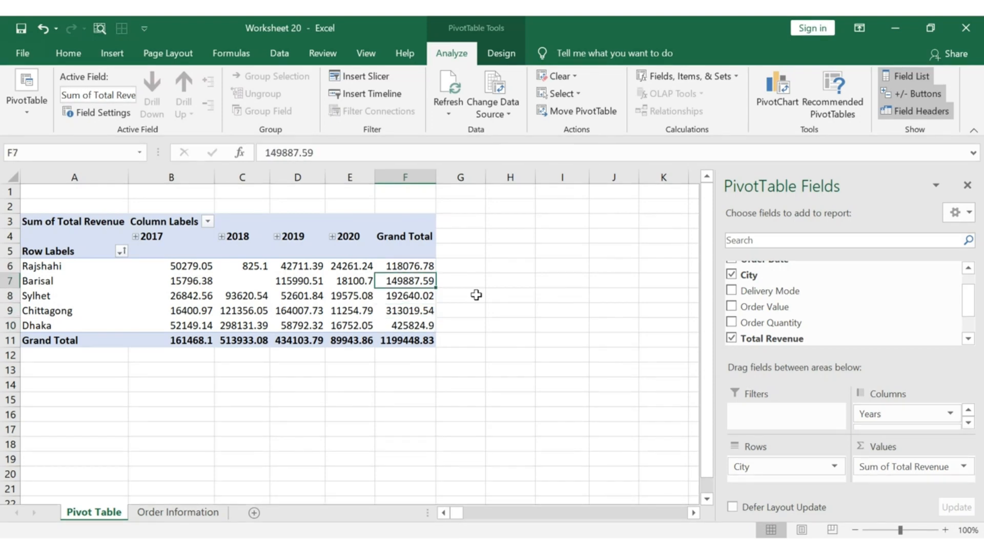
key("Up")
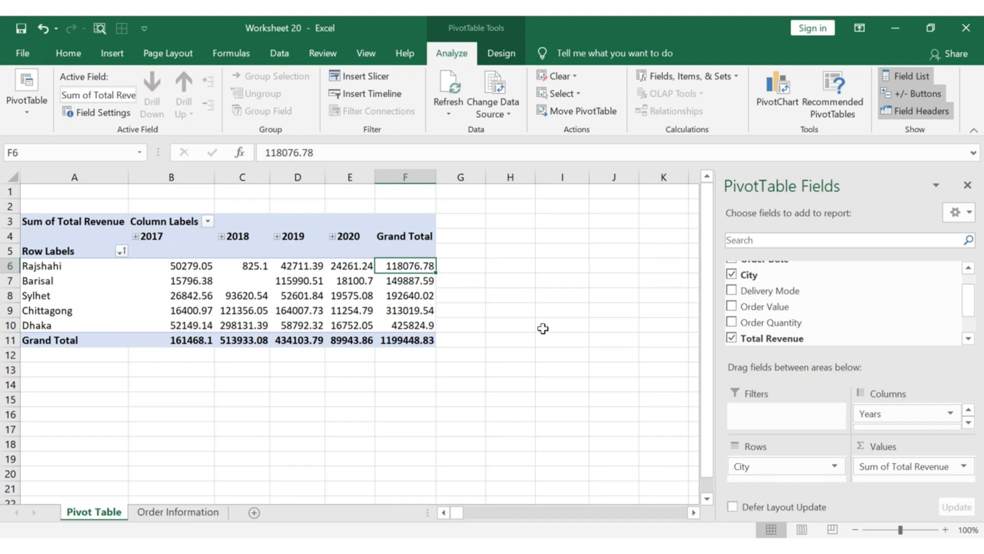
left_click(97, 265)
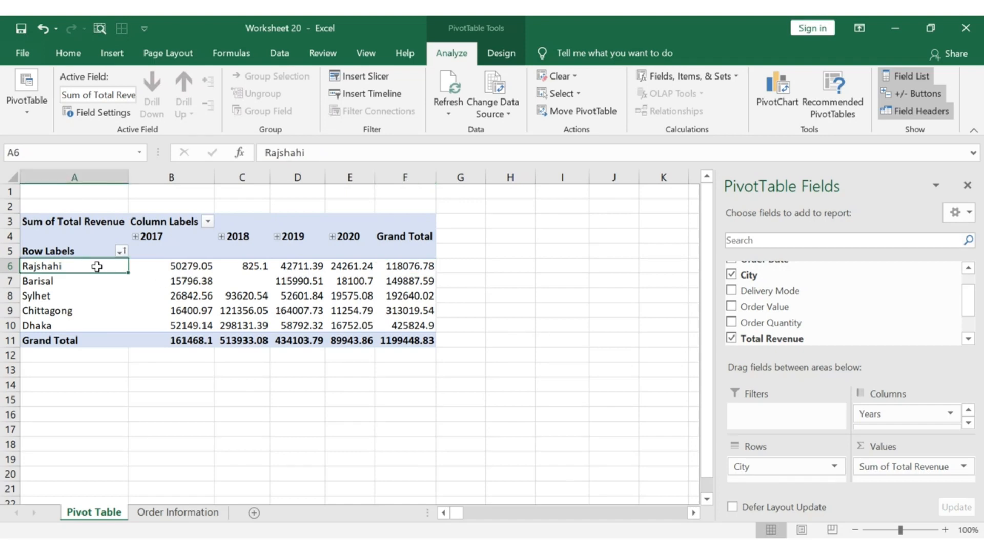
key("Down")
key("Down")
key("Down")
key("Down")
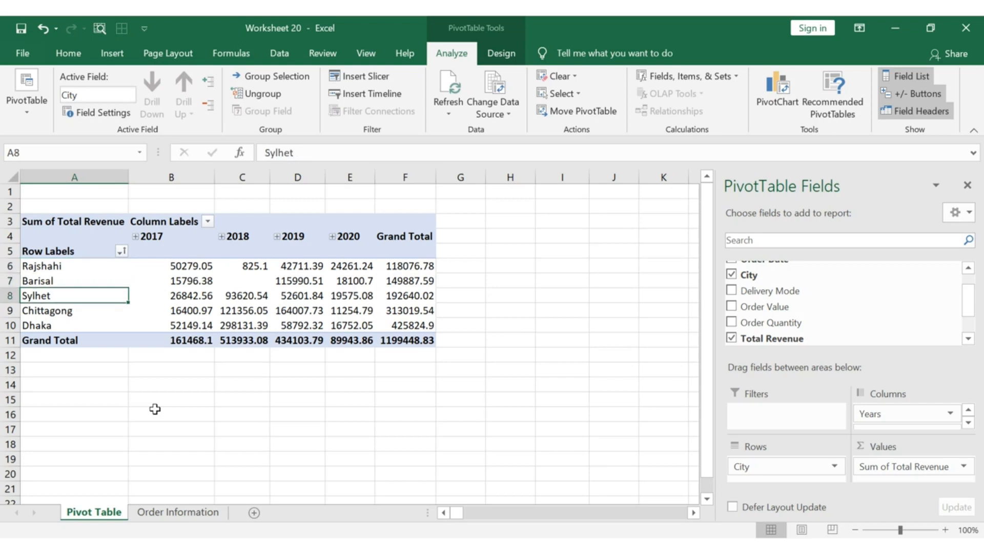
key("Up")
key("Up")
Filter the pivot table's row labels to include only the cities Dhaka and Sylhet.
left_click(122, 252)
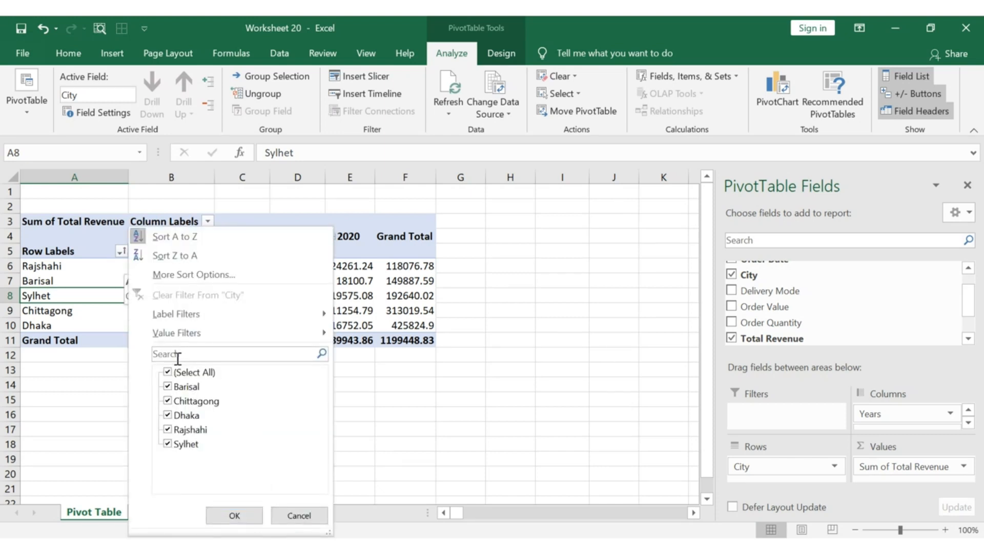
left_click(175, 376)
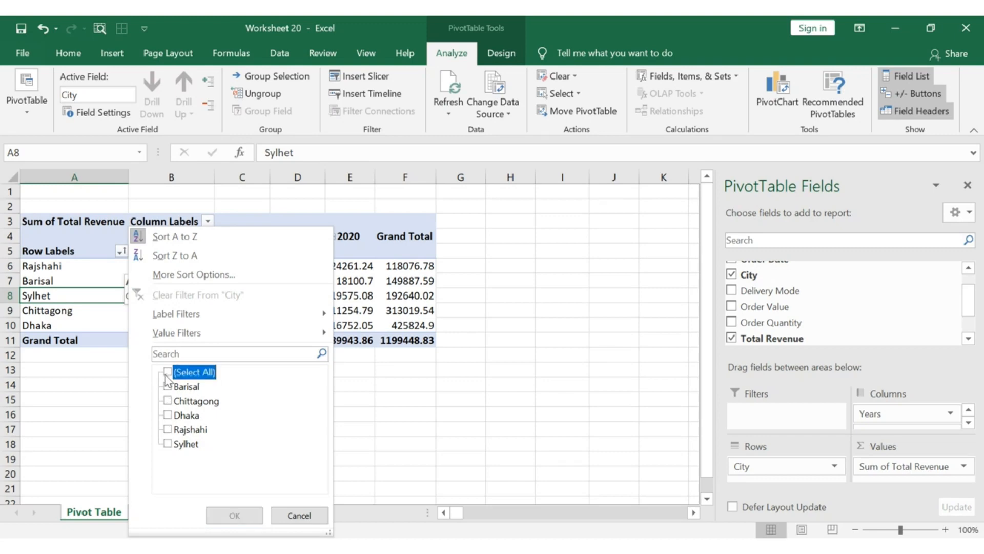
left_click(168, 415)
left_click(168, 443)
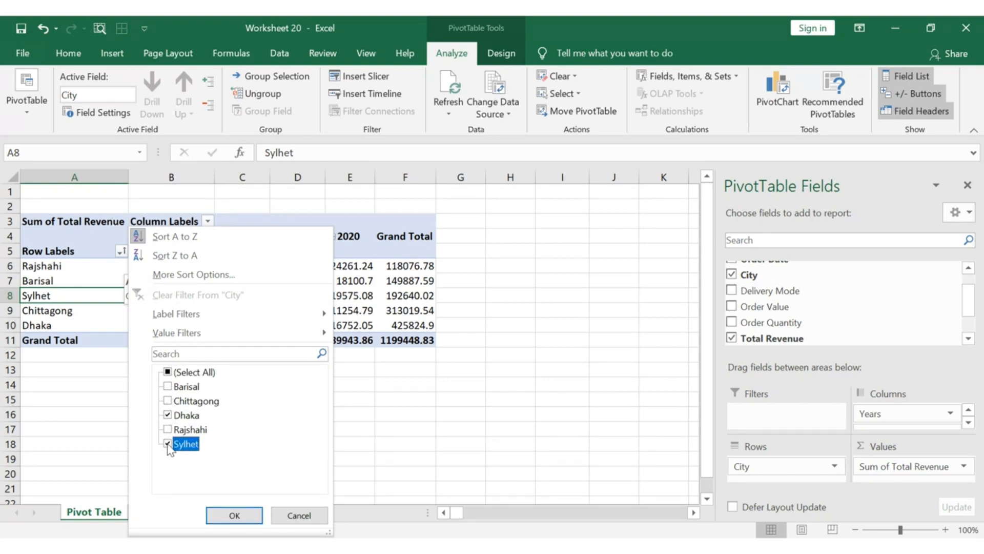
left_click(233, 511)
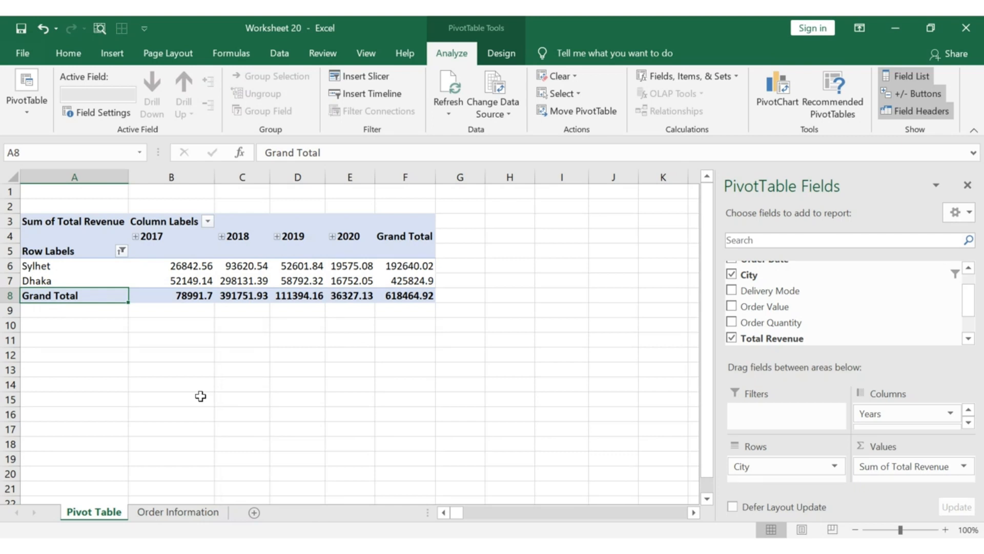
Filter the pivot table's column labels to include only the years 2018 and 2019.
left_click(207, 222)
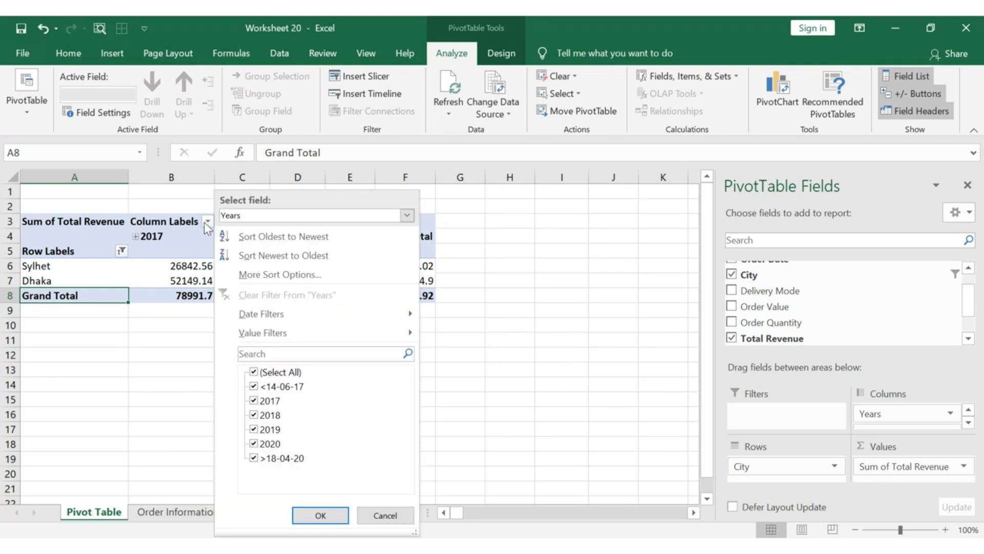
left_click(251, 373)
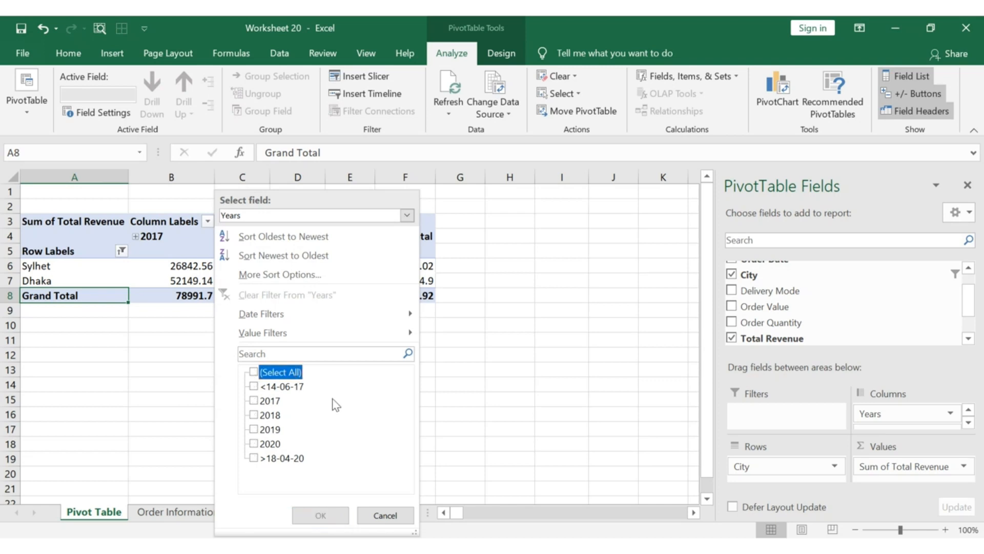
left_click(253, 414)
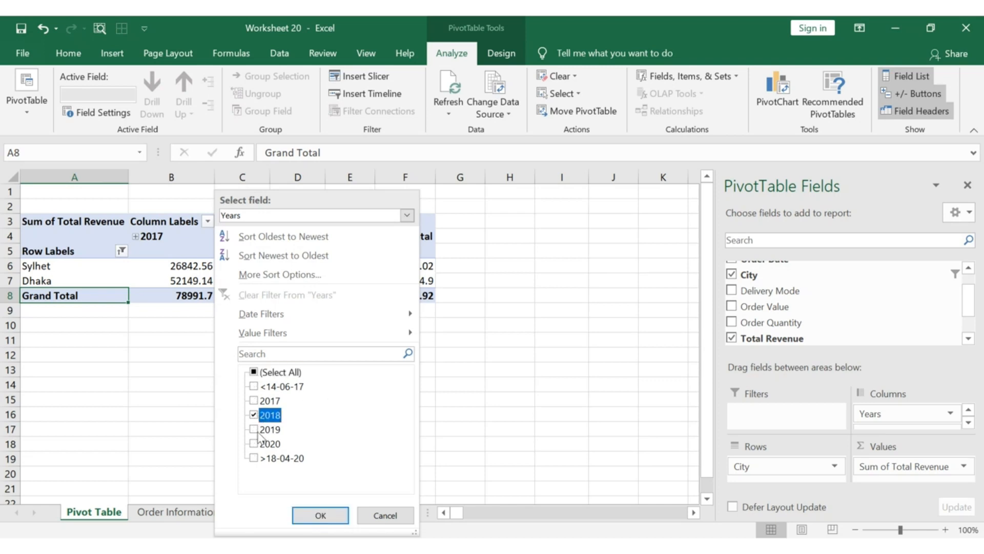
left_click(254, 429)
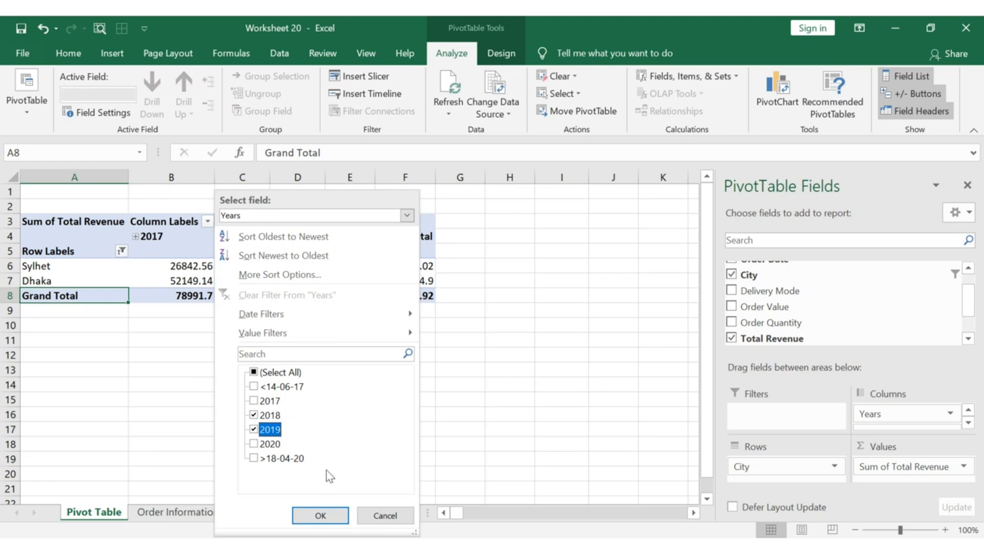
left_click(314, 517)
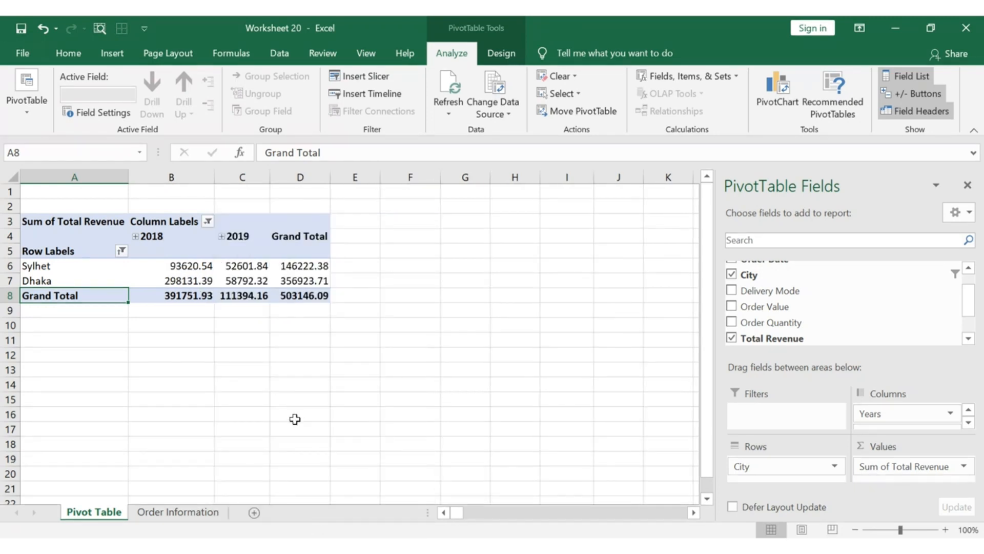
Check the filtered city rows and year columns of the pivot table.
left_click(84, 268)
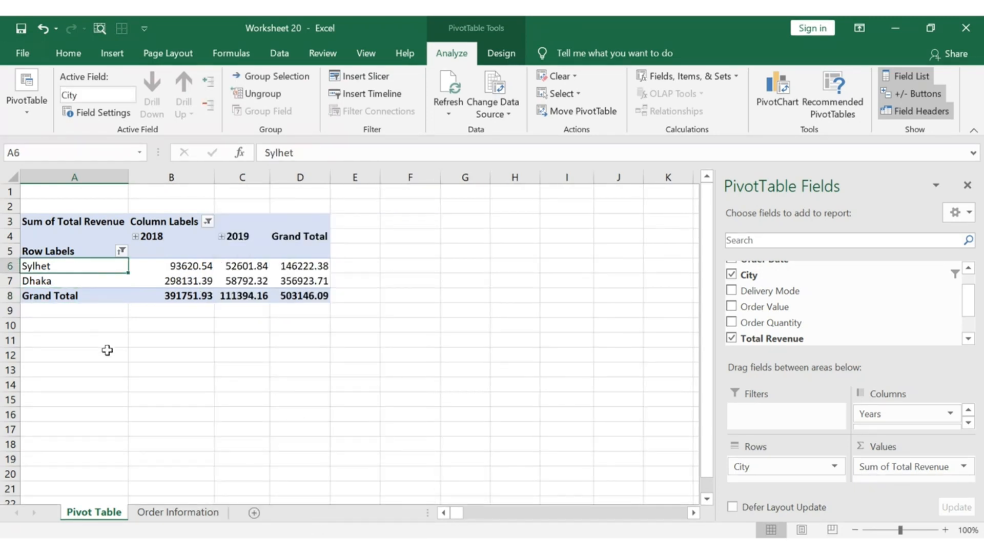
key("Down")
key("Up")
key("Up")
key("Right")
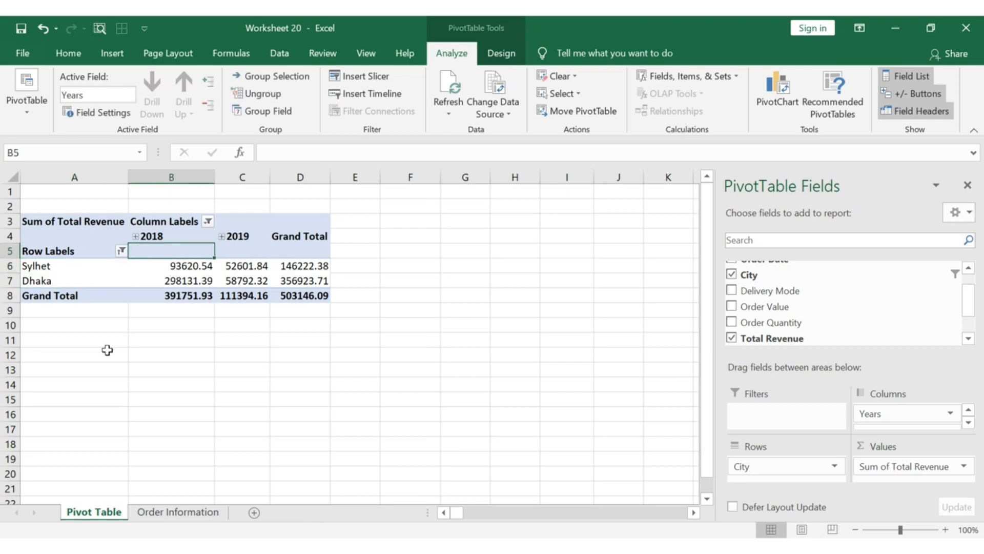
key("Up")
key("Right")
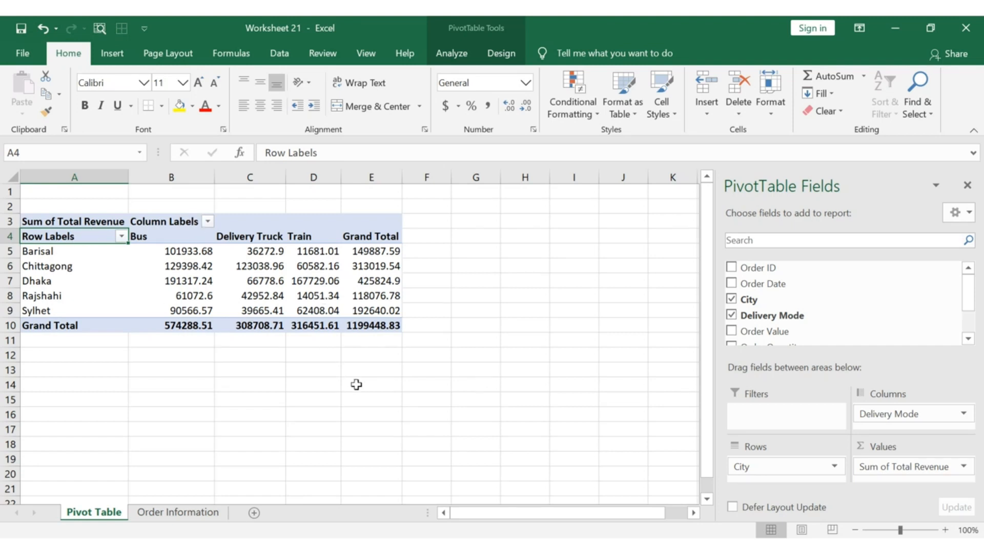
Examine the Worksheet 21 pivot table's revenue for each city across the Bus, Delivery Truck and Train columns.
key("Right")
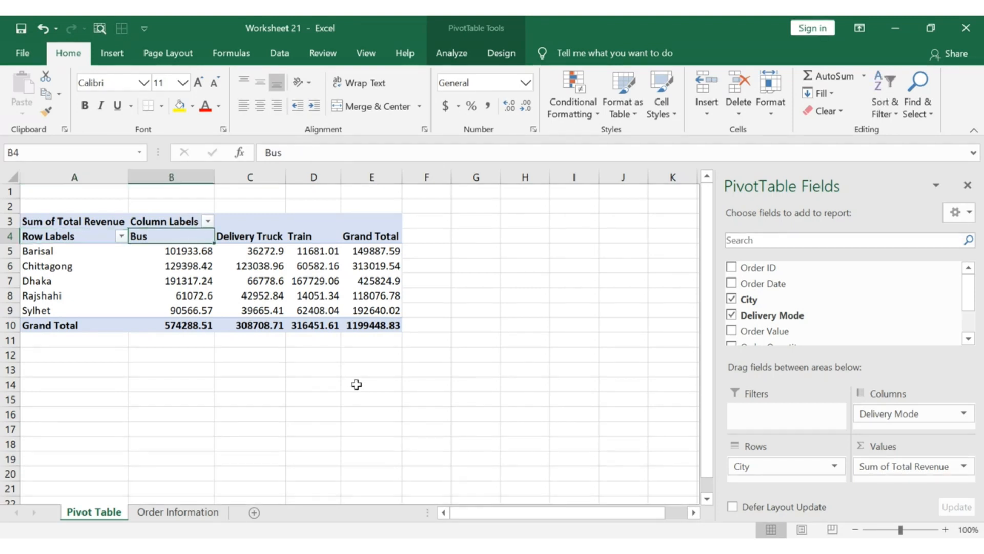
key("Down")
key("Right")
key("Right")
key("Right")
key("Down")
key("Left")
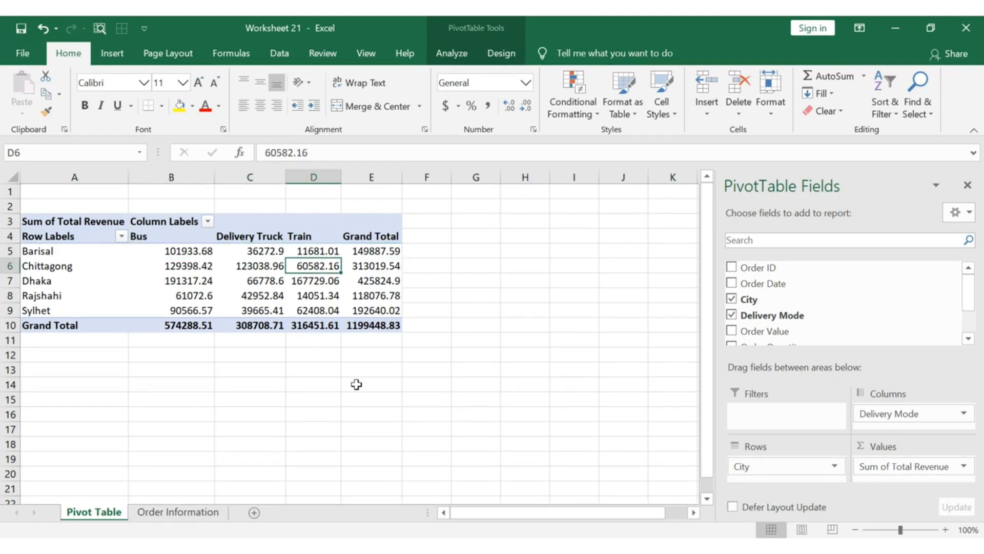
key("Left")
key("Left")
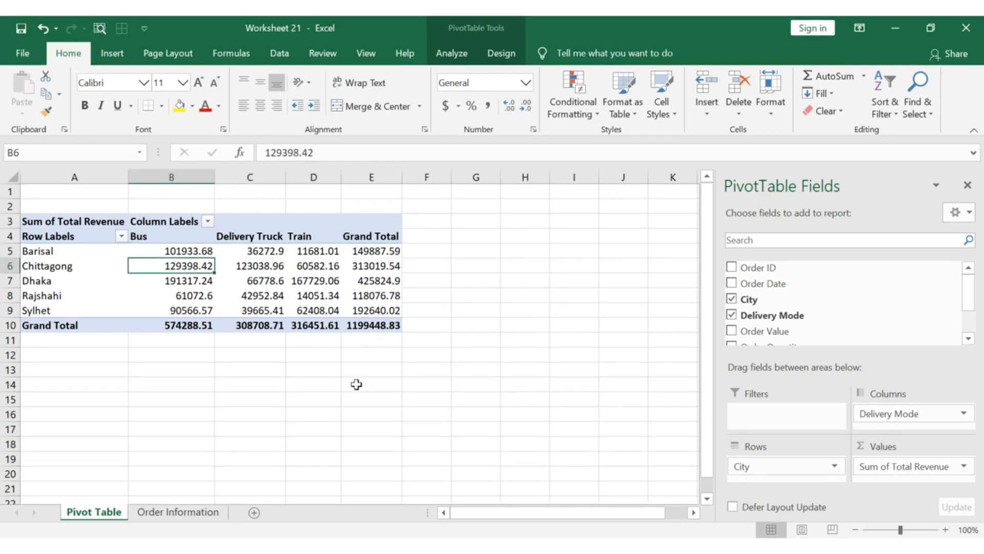
Compare the Barisal, Chittagong and Dhaka revenue sums by delivery mode, starting from Barisal's Grand Total.
left_click(79, 254)
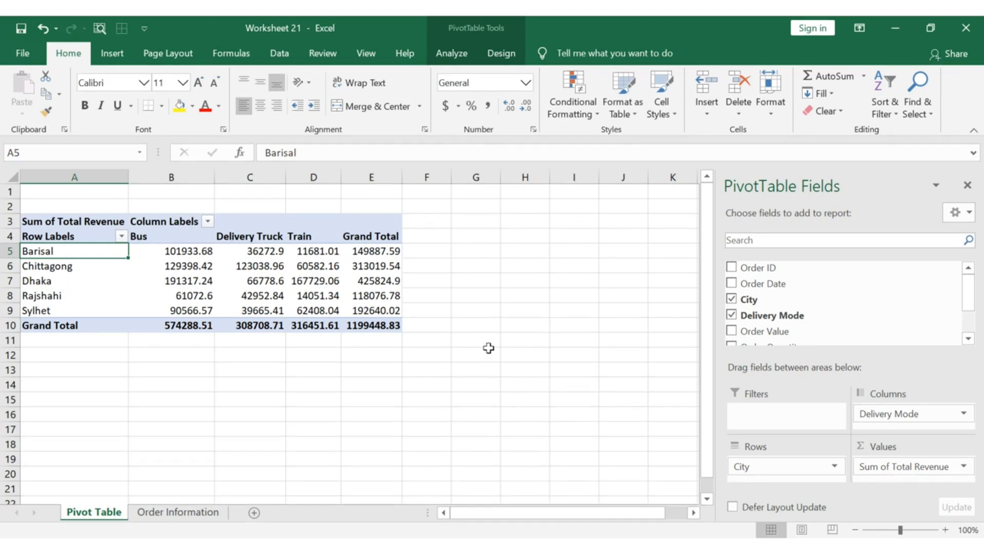
left_click(389, 251)
mouse_move(389, 252)
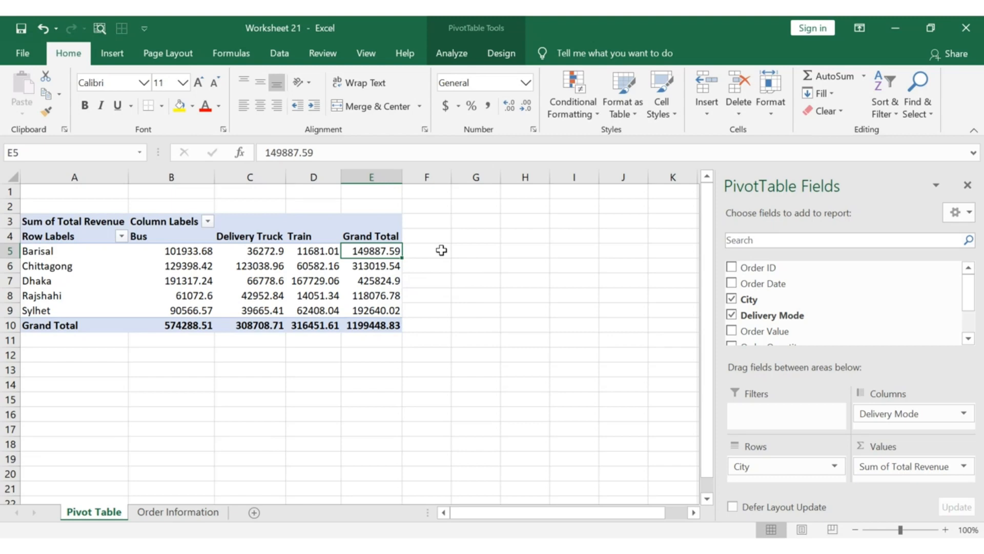
key("Left")
key("Left")
key("Left")
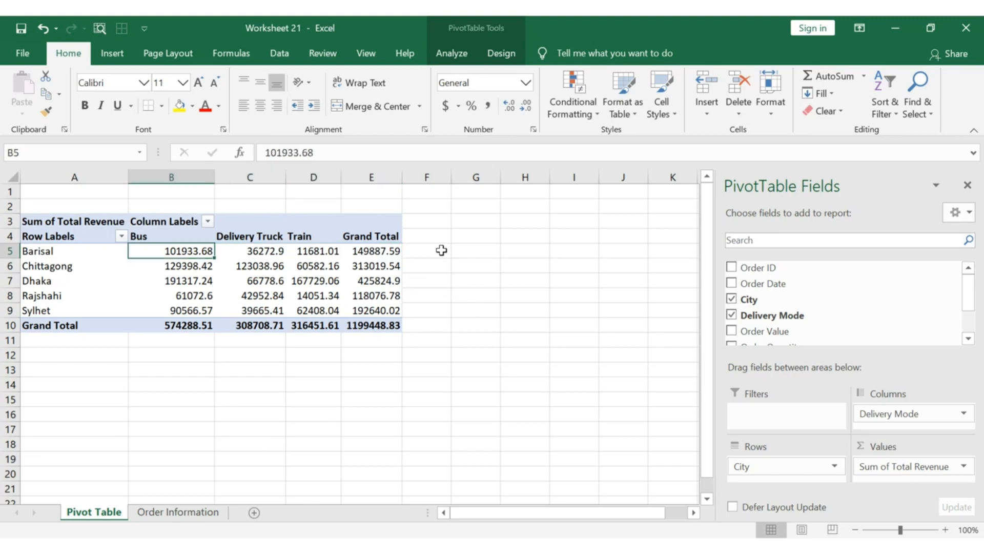
key("Down")
key("Down")
key("Up")
key("Up")
key("Down")
key("Down")
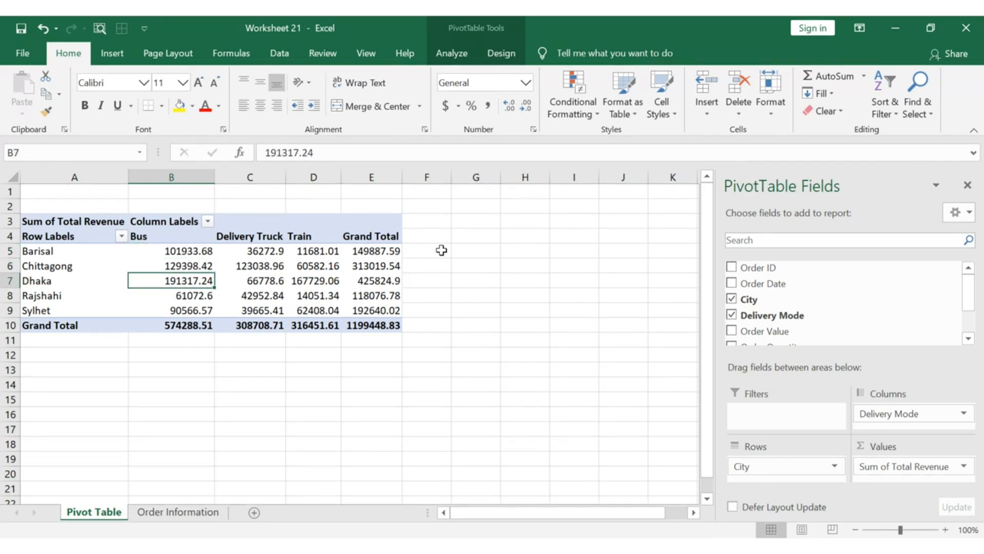
key("Right")
key("Right")
key("Right")
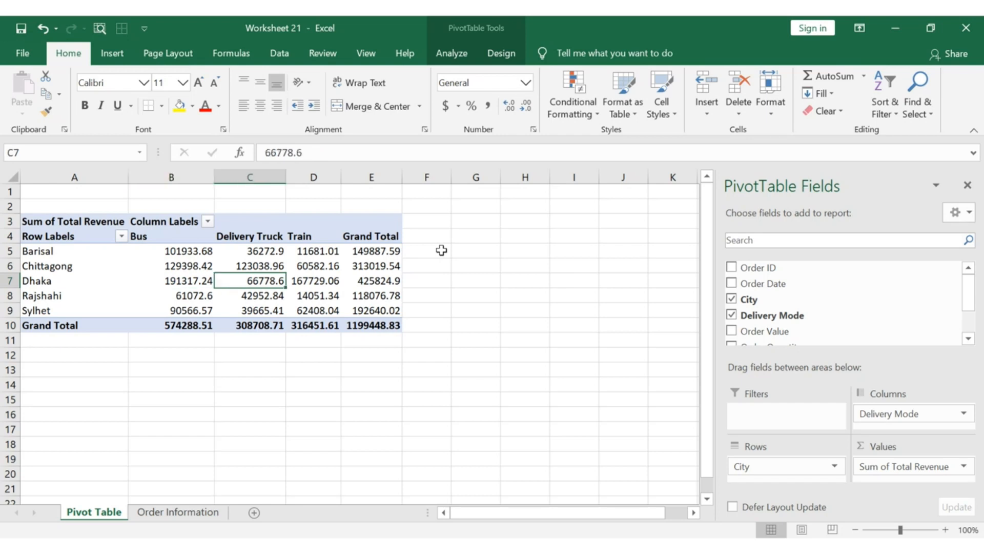
key("Left")
key("Left")
key("Left")
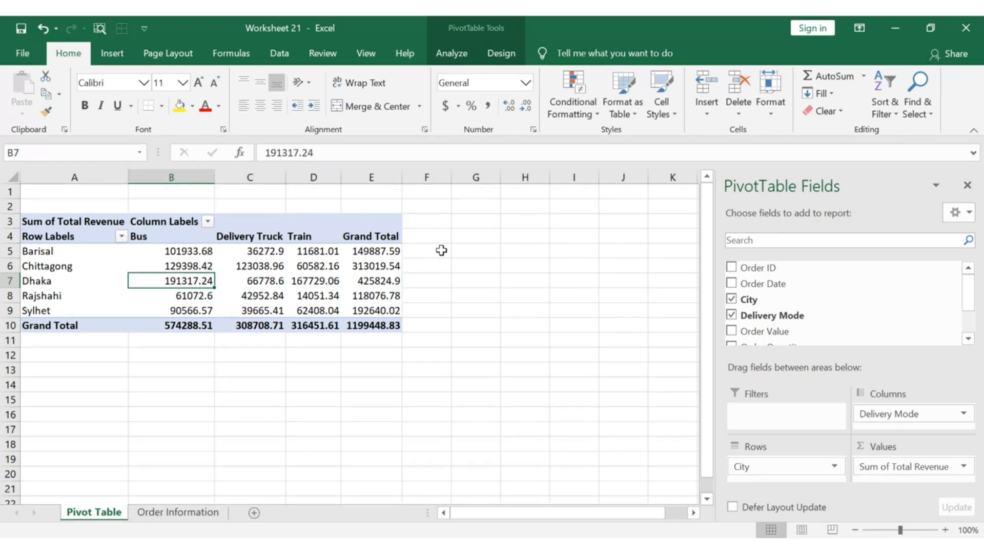
Change the pivot table's Total Revenue value field to be summarized by Average instead of Sum.
left_click(375, 251)
mouse_move(374, 250)
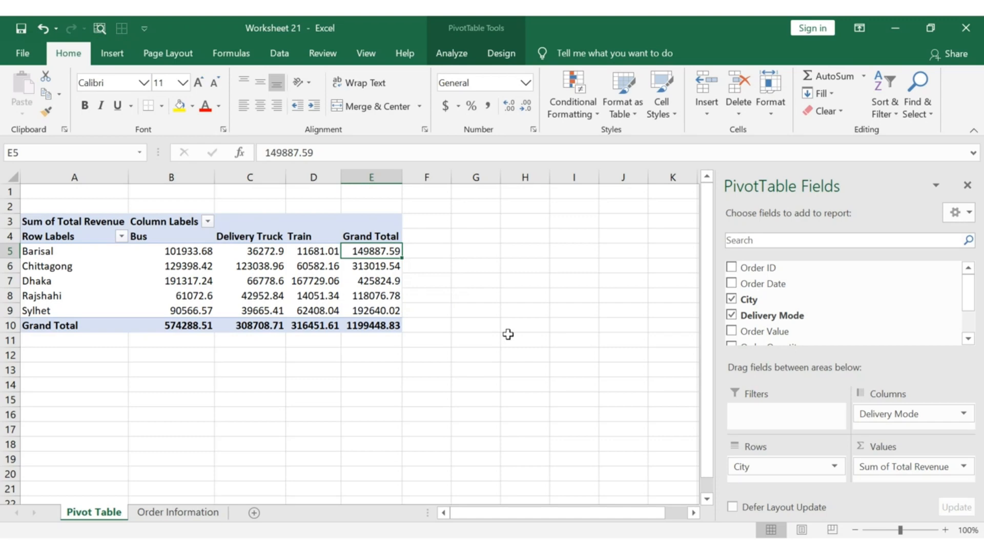
left_click(948, 468)
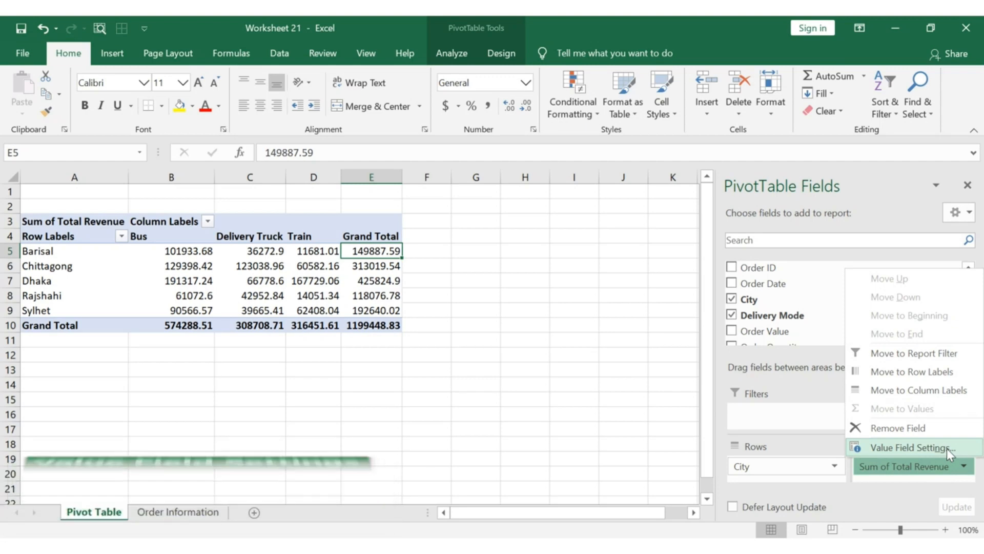
left_click(947, 449)
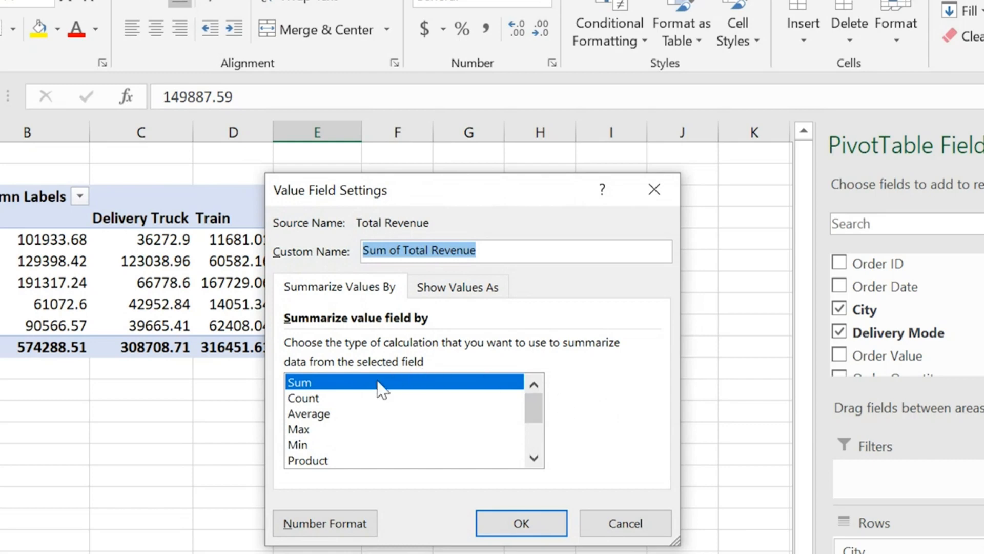
left_click(333, 399)
left_click(334, 414)
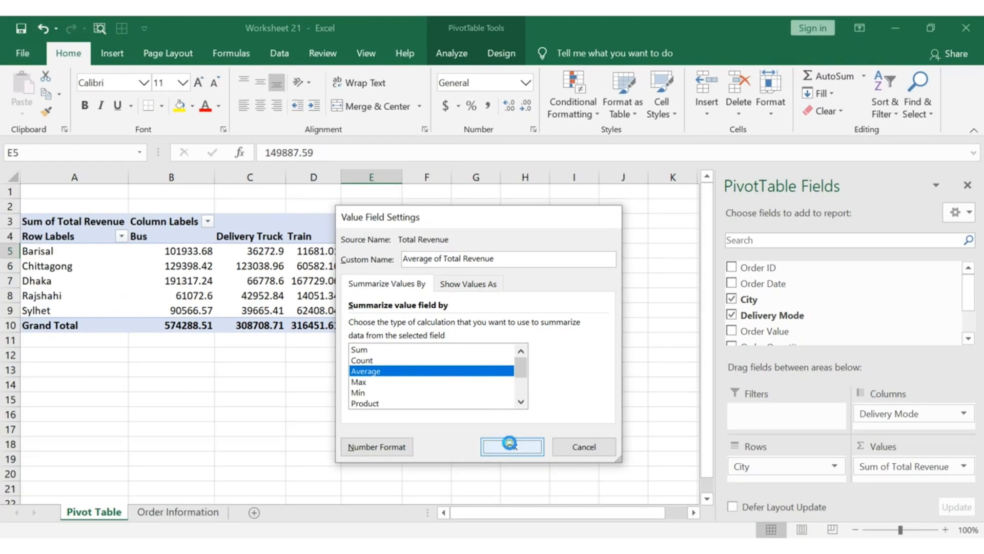
left_click(522, 523)
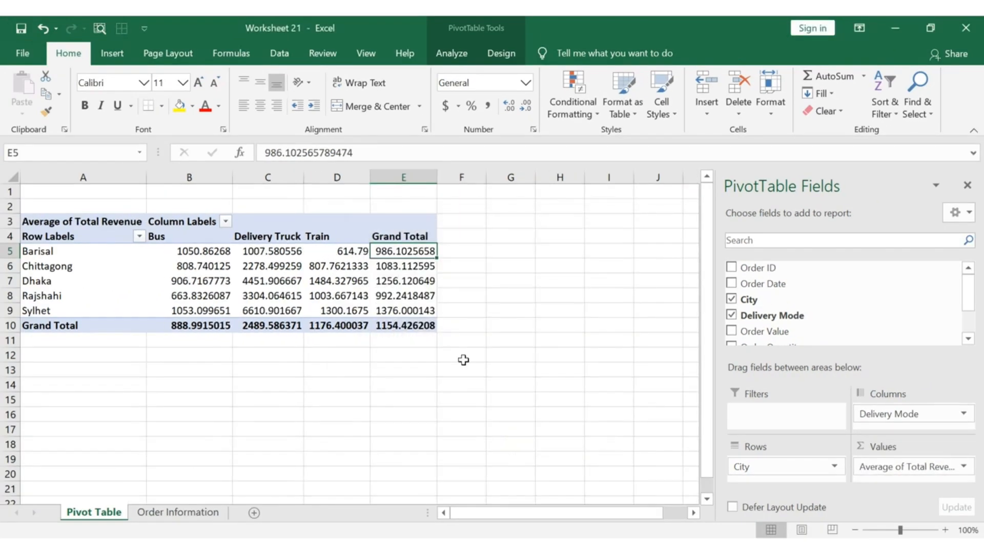
left_click(210, 249)
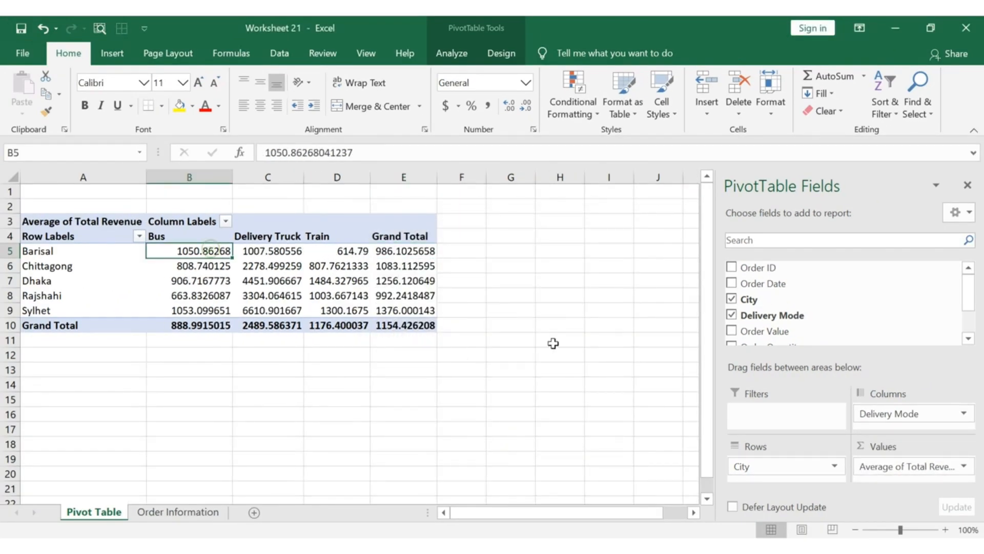
Examine the average total revenue per delivery mode across the Barisal row, then the Chittagong Grand Total.
key("Right")
key("Right")
key("Right")
key("Down")
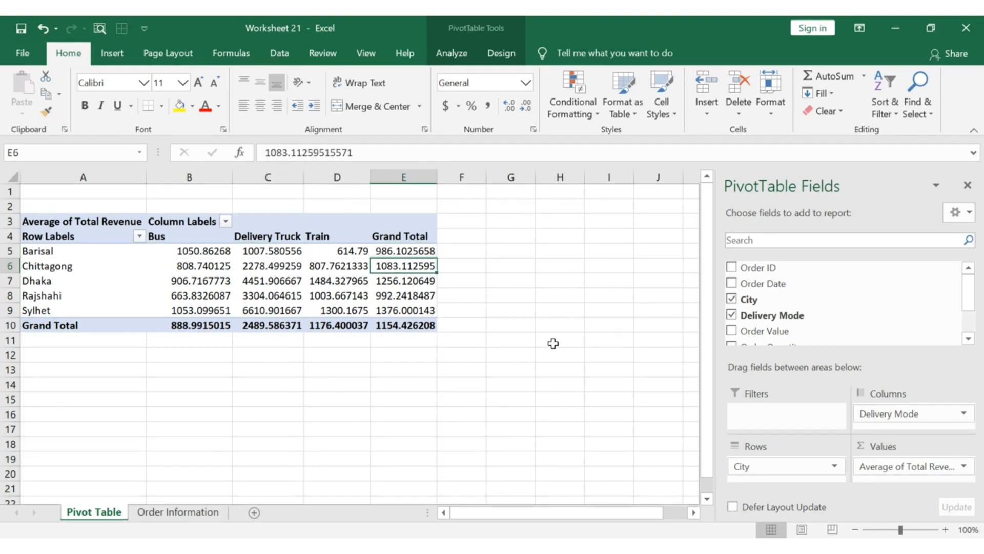
key("Left")
key("Left")
key("Left")
key("Up")
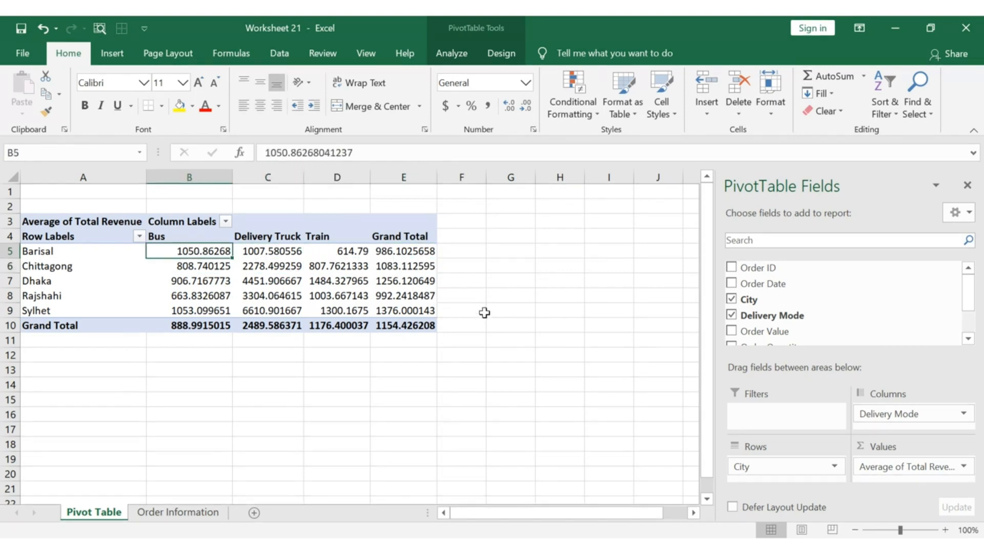
Summarize the pivot table's Total Revenue values by Count and check the Bus figures for Barisal and Dhaka.
left_click(296, 265)
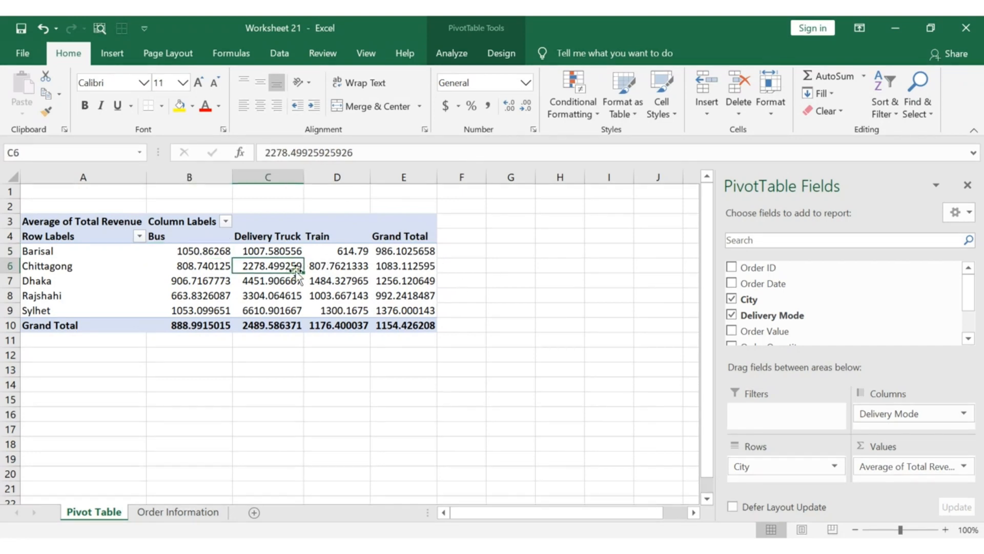
right_click(296, 265)
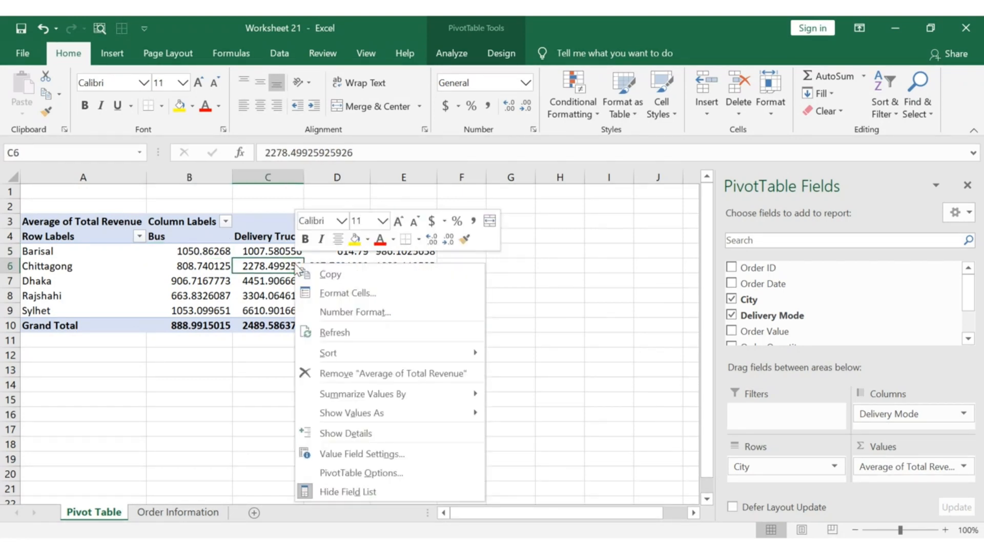
mouse_move(413, 405)
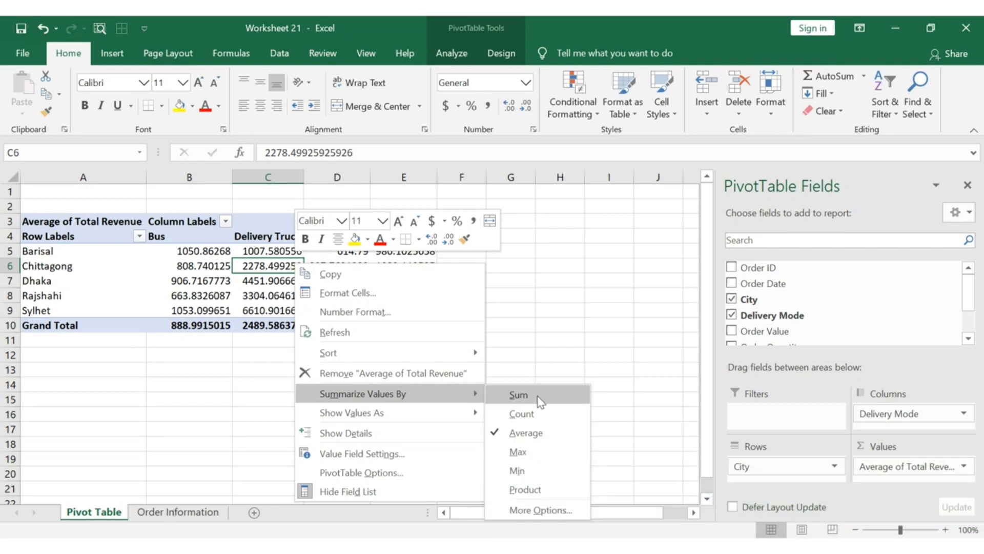
left_click(538, 429)
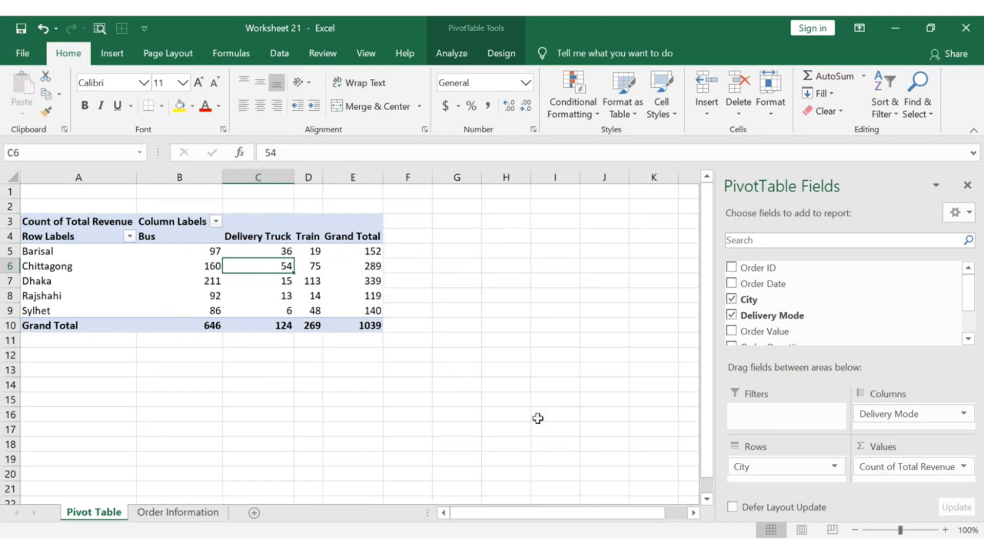
left_click(198, 253)
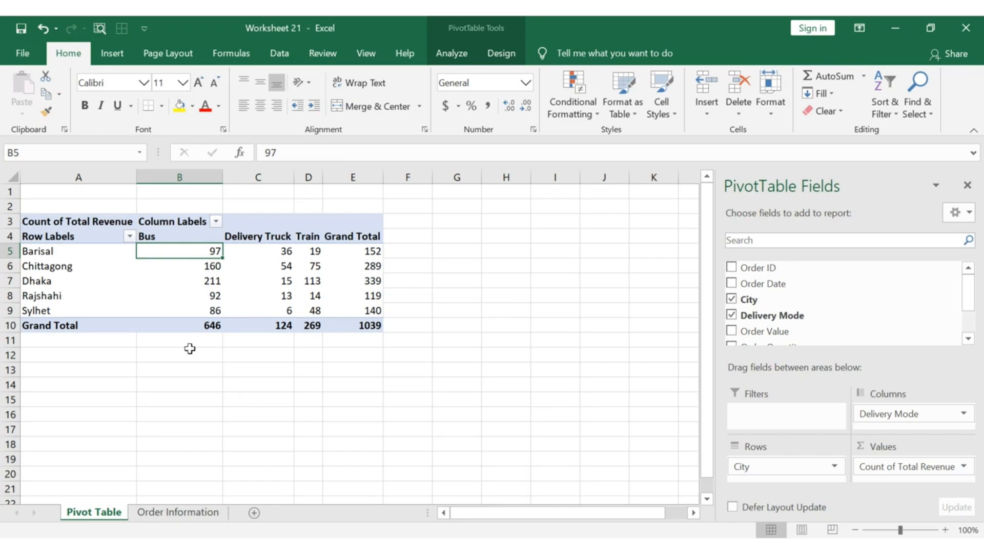
left_click(85, 283)
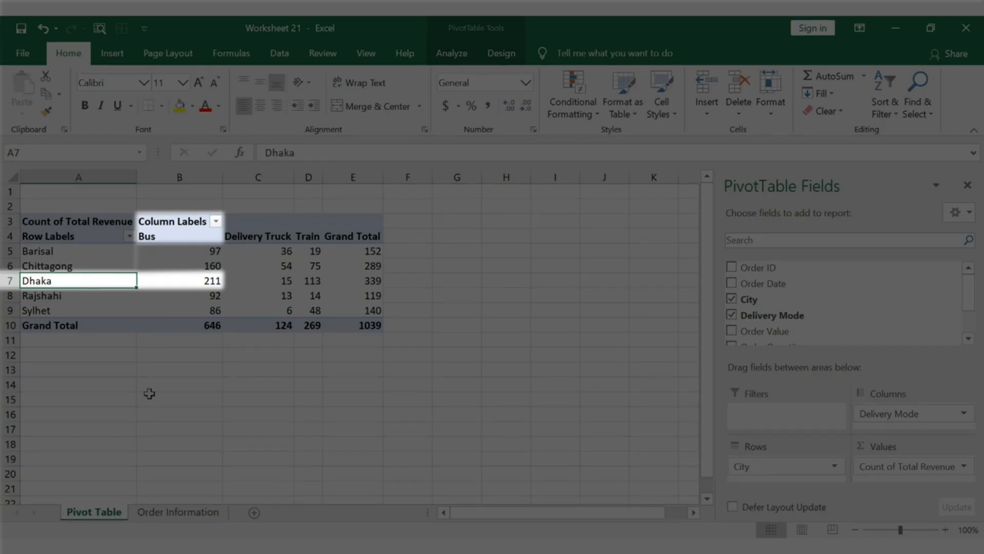
key("Right")
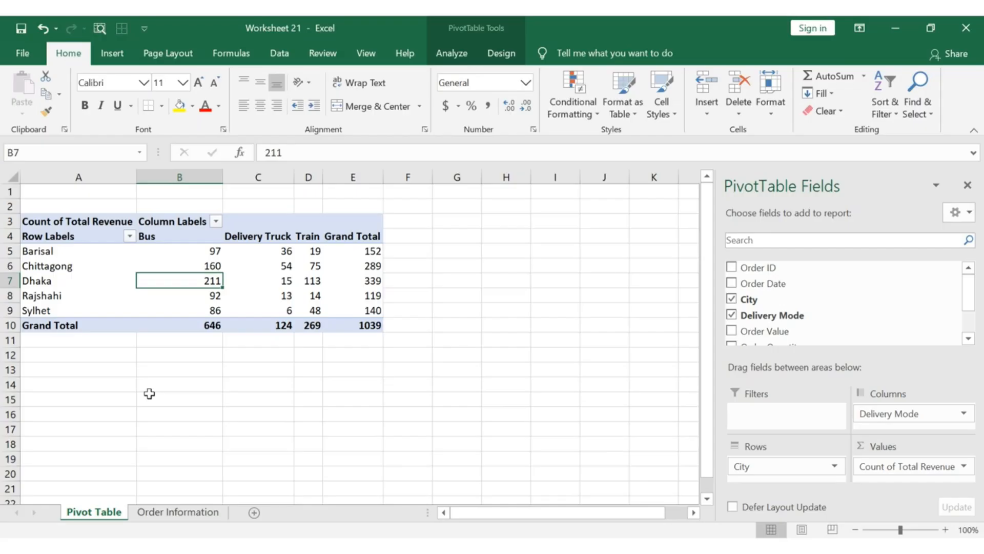
Summarize the pivot table's Total Revenue values by Sum.
right_click(310, 282)
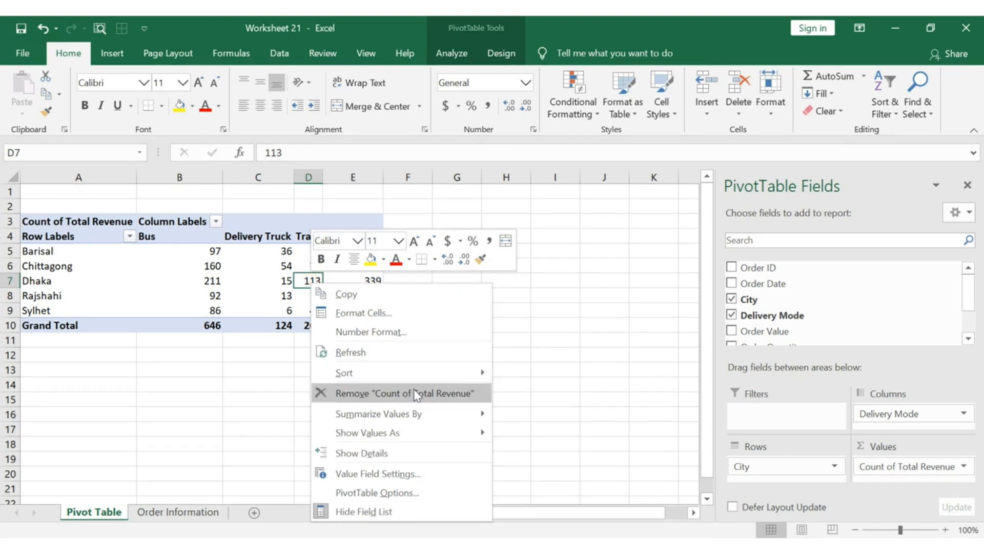
mouse_move(417, 413)
left_click(525, 409)
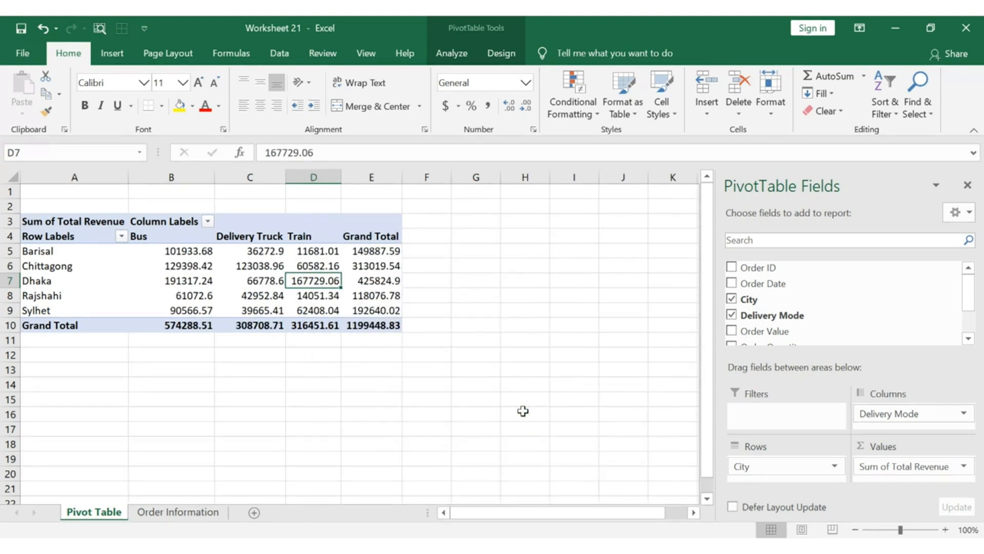
Examine the summed revenue by delivery mode for Barisal, Chittagong, Dhaka and Rajshahi.
left_click(198, 248)
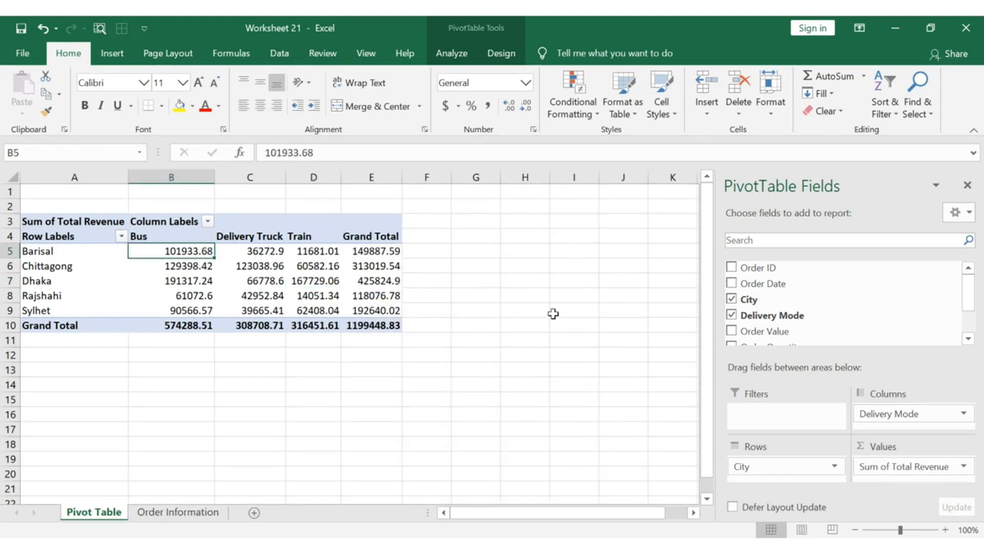
key("Right")
key("Right")
key("Right")
key("Down")
key("Left")
key("Left")
key("Left")
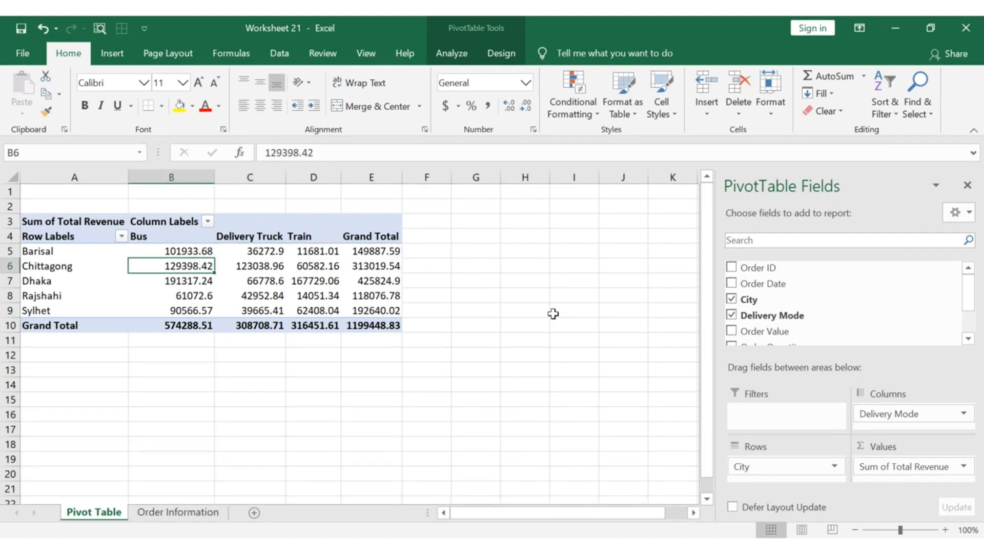
key("Down")
key("Right")
key("Right")
key("Right")
key("Down")
key("Left")
key("Left")
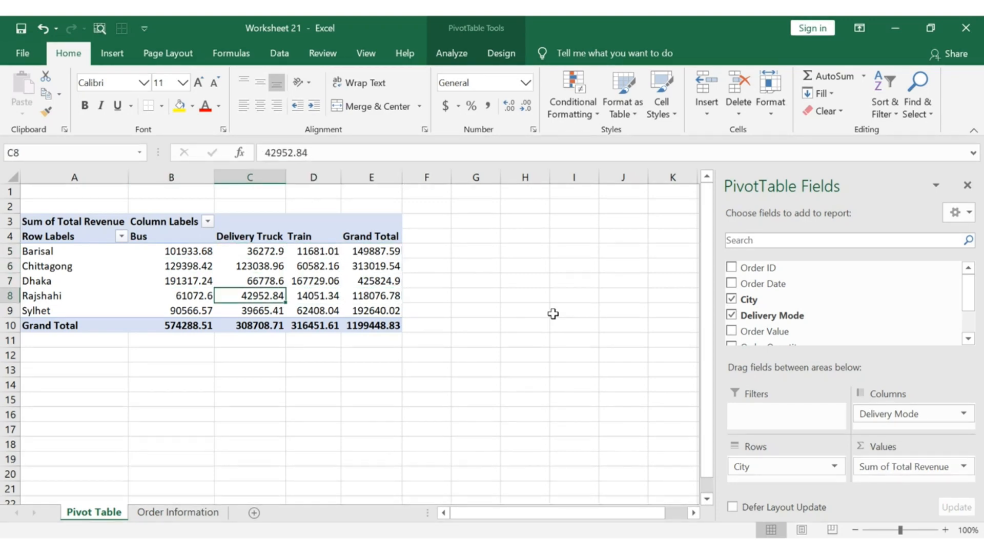
key("Left")
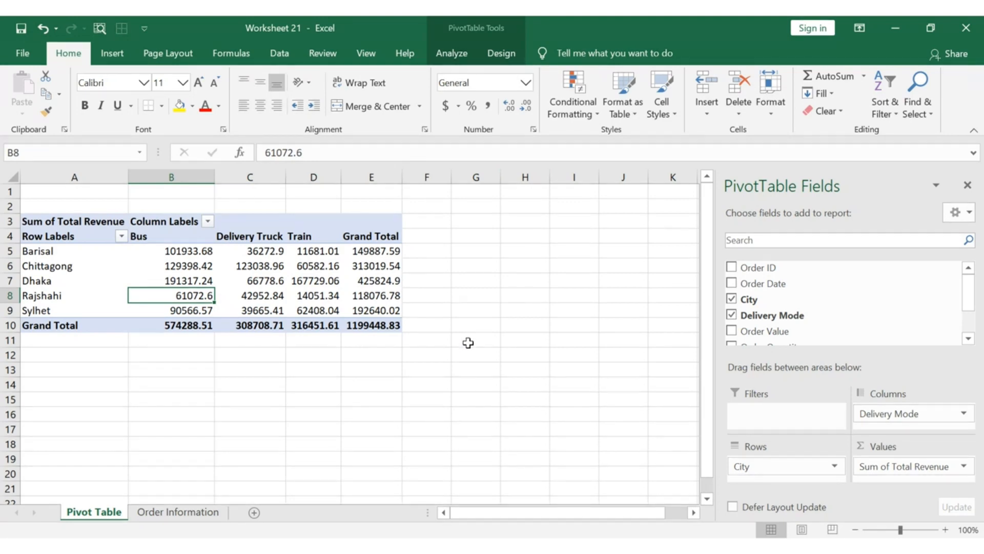
Set the number format of the pivot table's revenue values to Currency with the Bangla (Bangladesh) symbol.
left_click(329, 266)
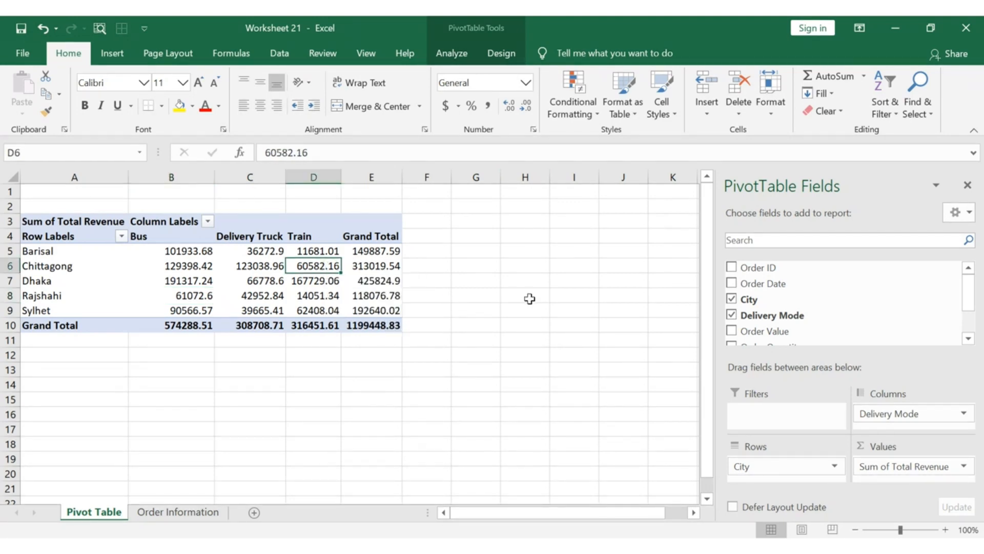
right_click(316, 264)
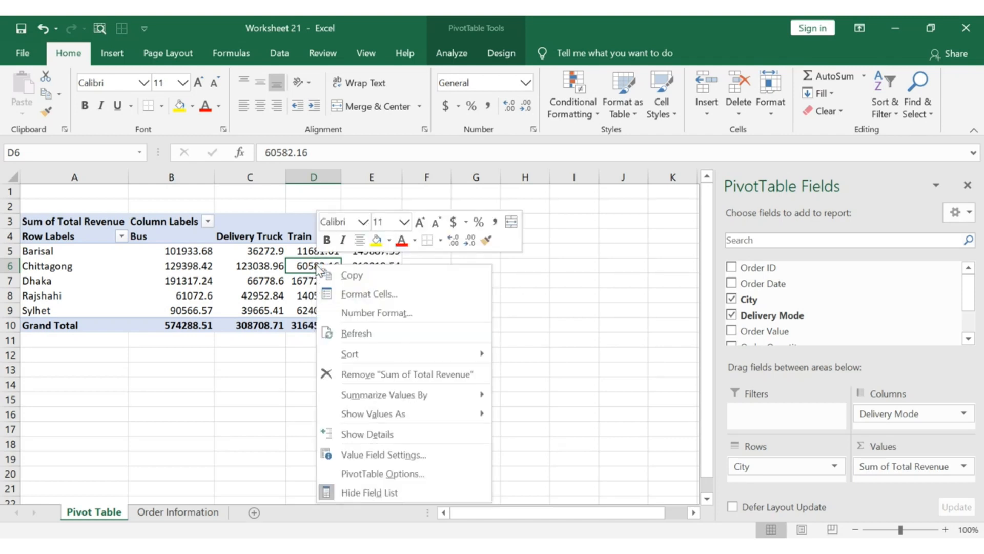
left_click(420, 311)
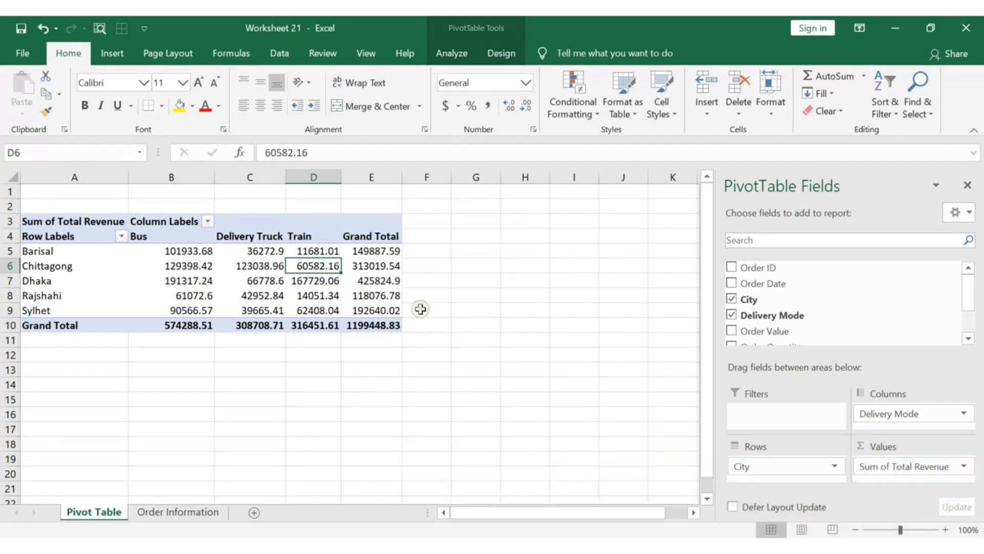
left_click(276, 196)
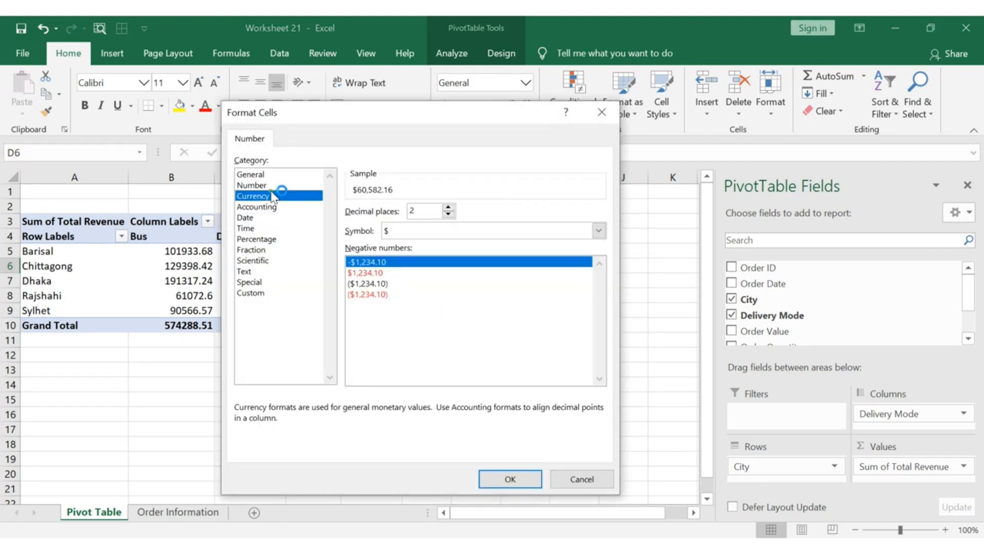
left_click(604, 228)
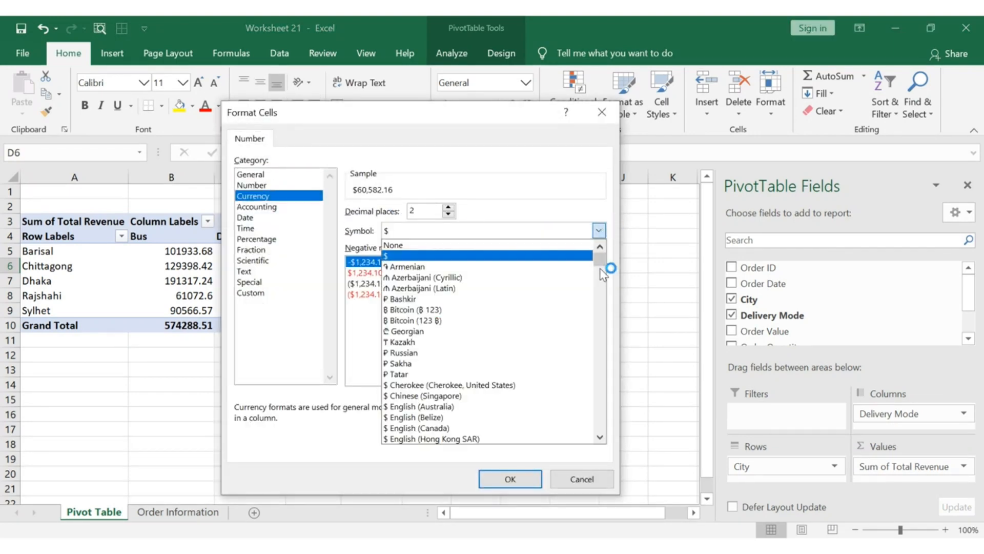
left_click_drag(601, 259, 598, 302)
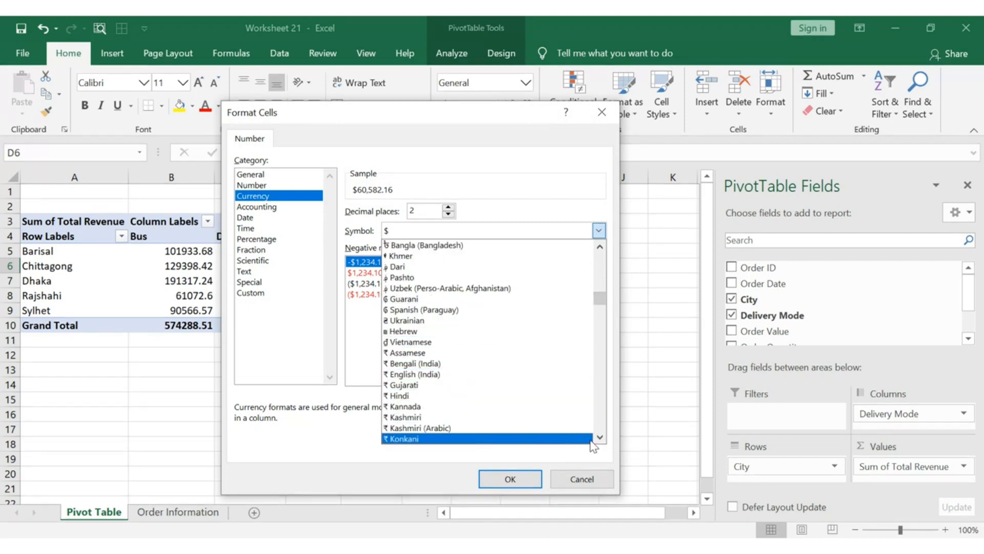
left_click(457, 245)
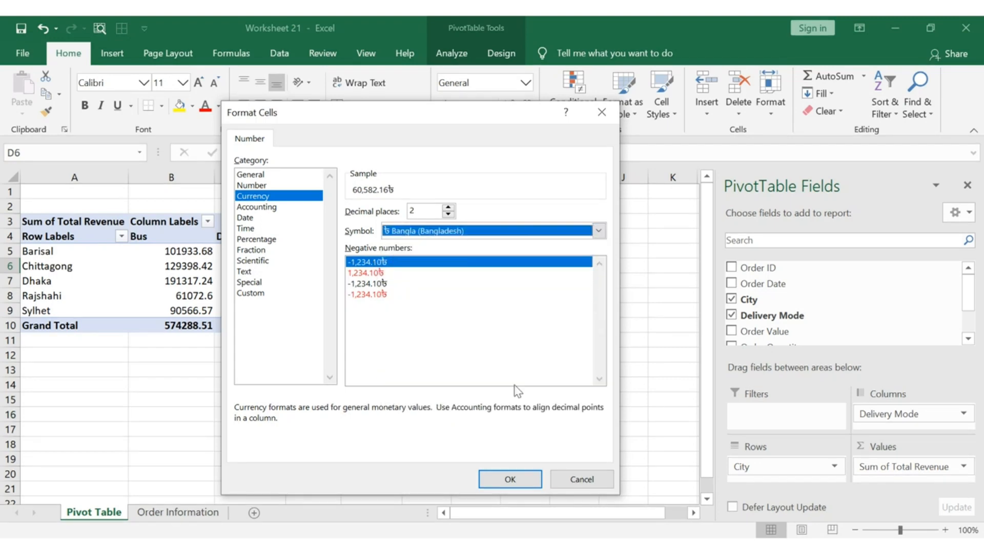
left_click(505, 478)
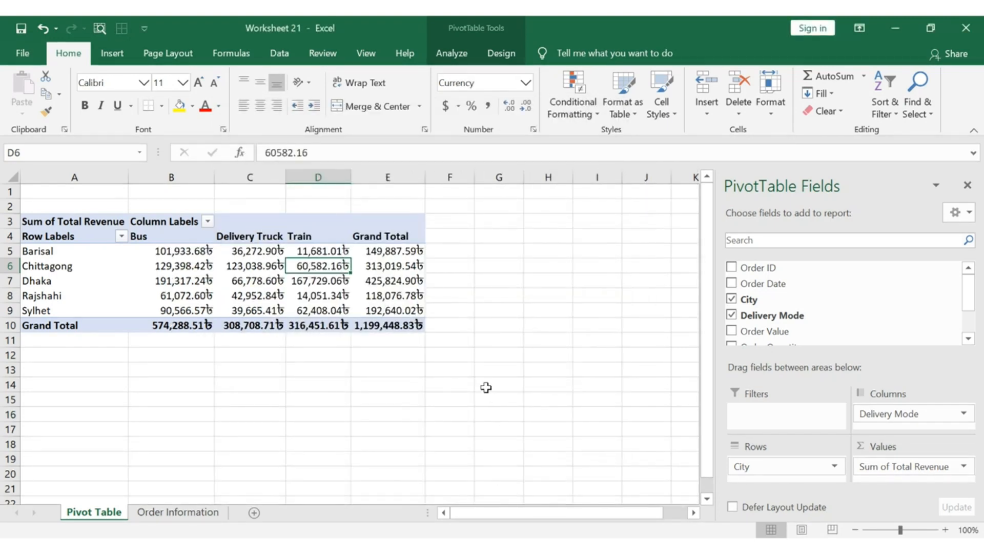
Show the pivot table's summed revenue values as % of Grand Total.
left_click(188, 249)
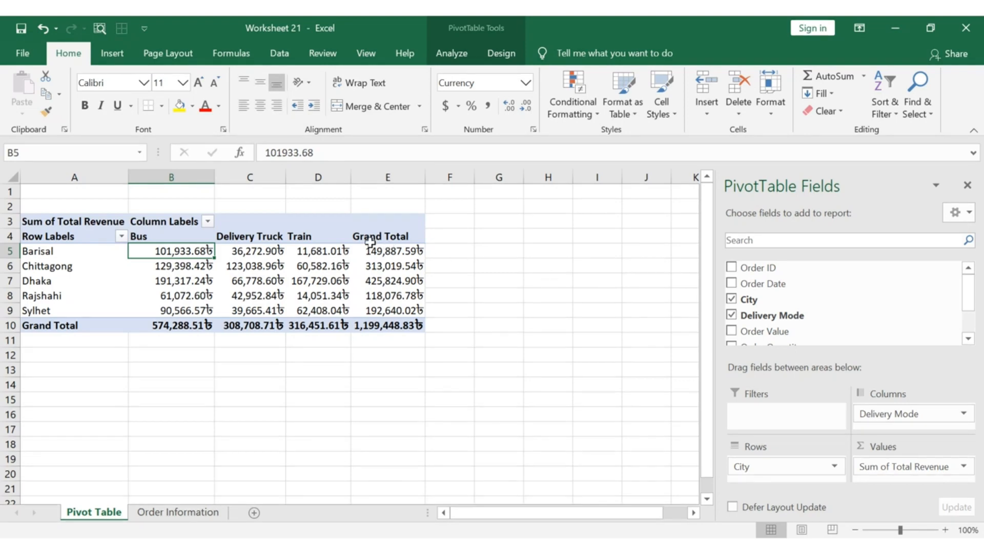
left_click(272, 263)
right_click(272, 263)
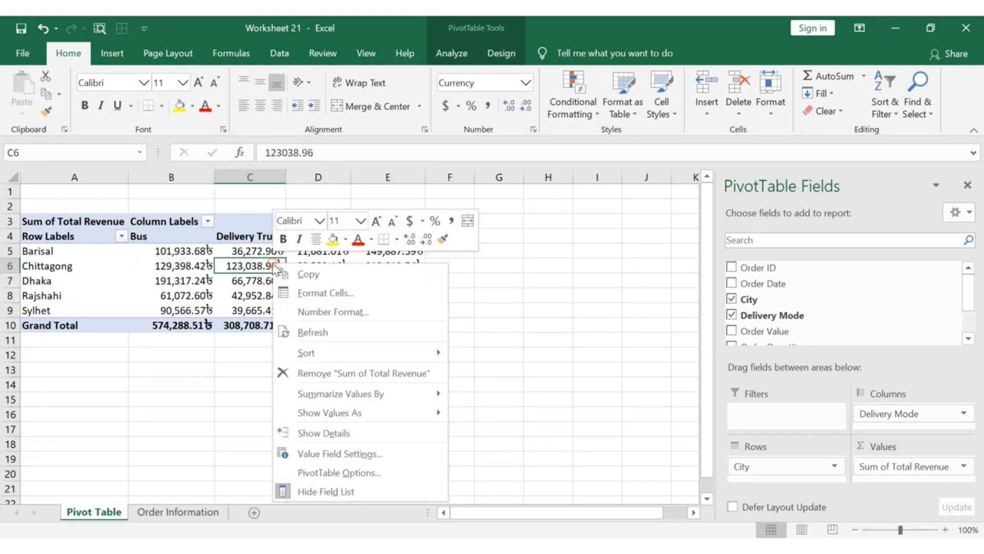
mouse_move(392, 413)
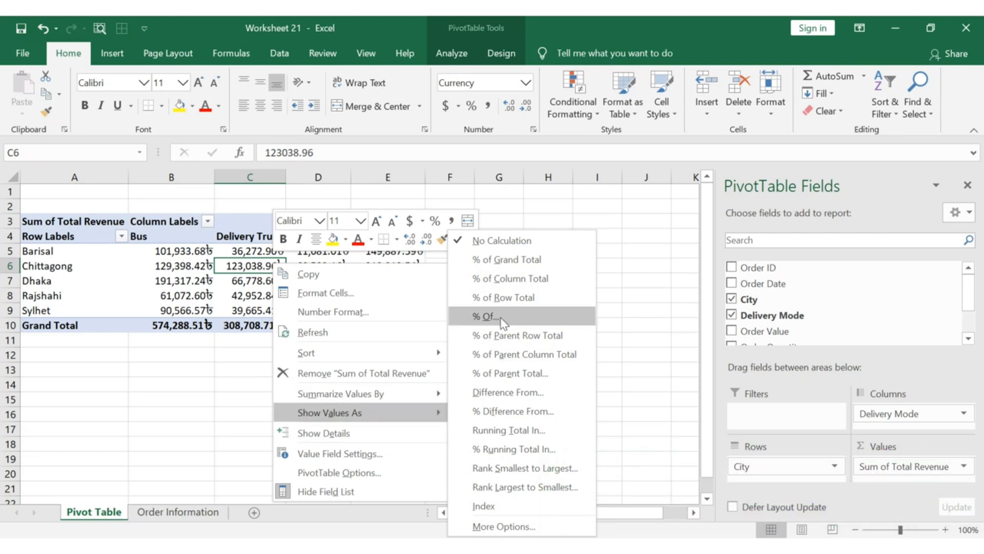
left_click(464, 261)
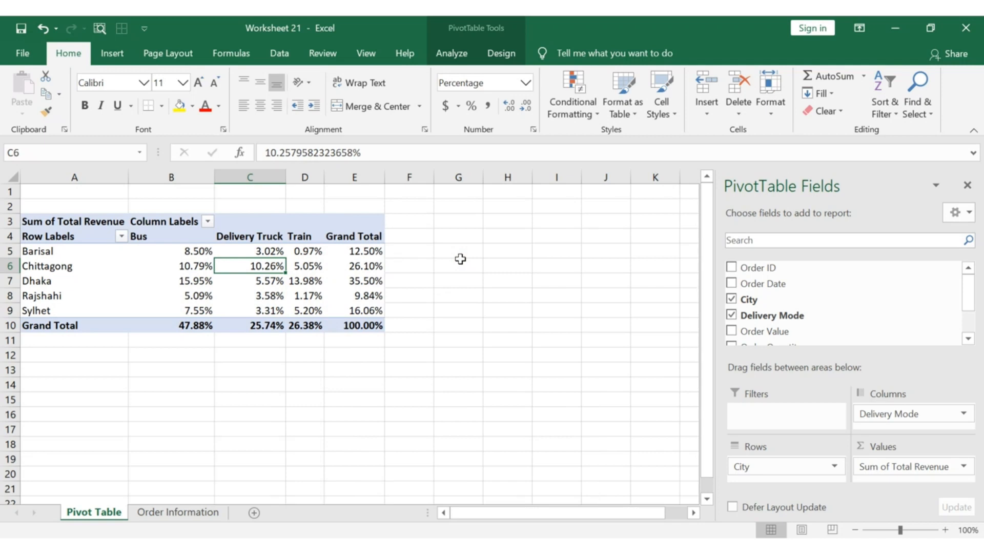
Check the overall grand total, Barisal's Bus share and the grand total percentages of each delivery mode.
left_click(377, 324)
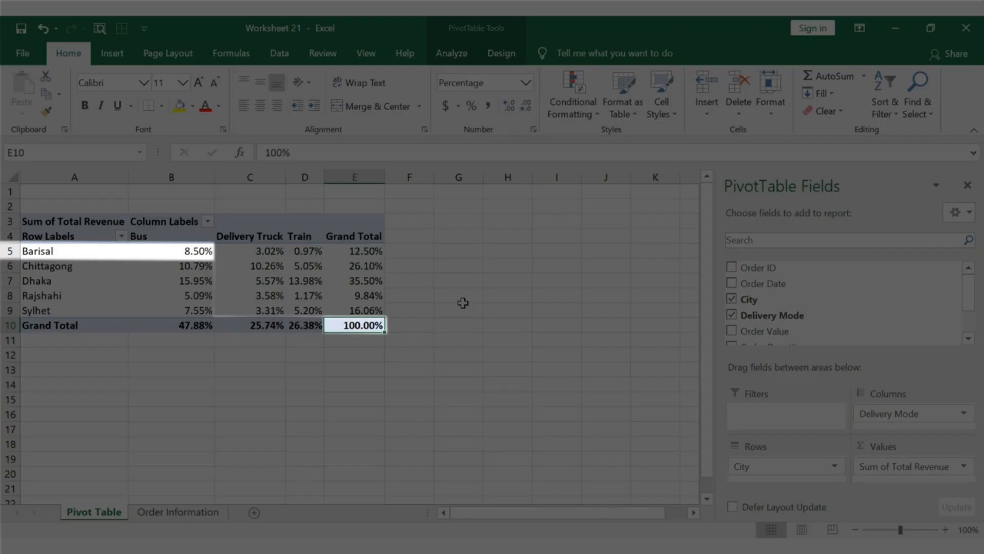
left_click(202, 251)
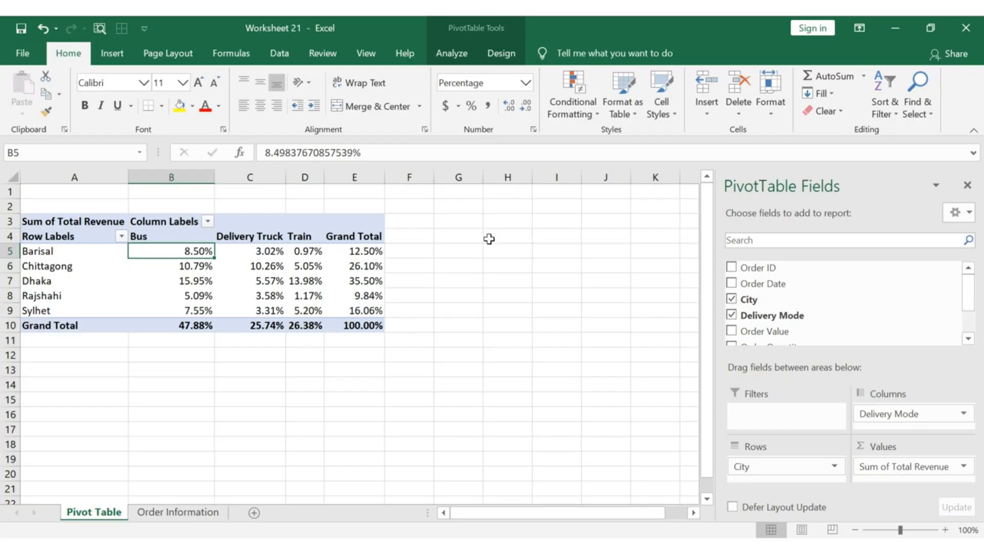
left_click(203, 326)
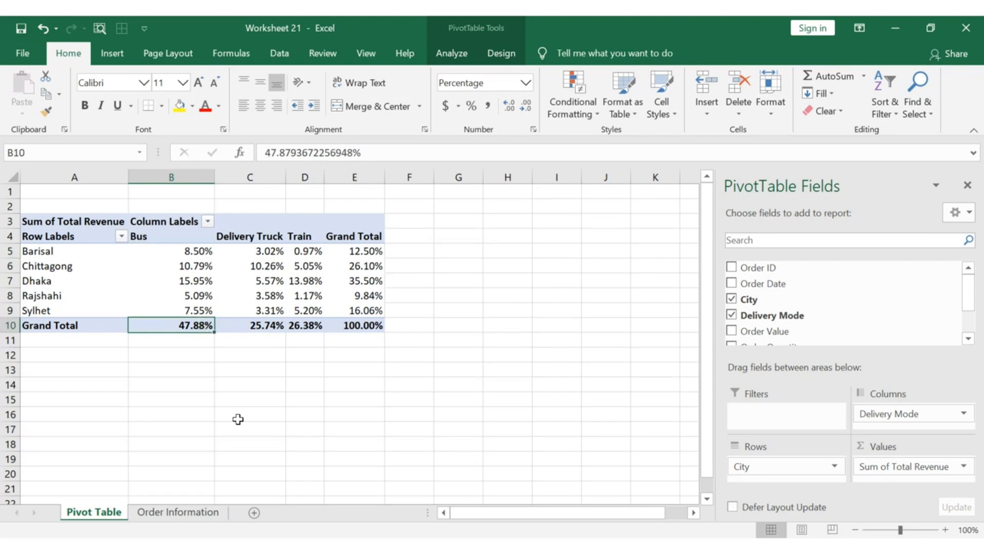
key("Right")
key("Right")
key("Right")
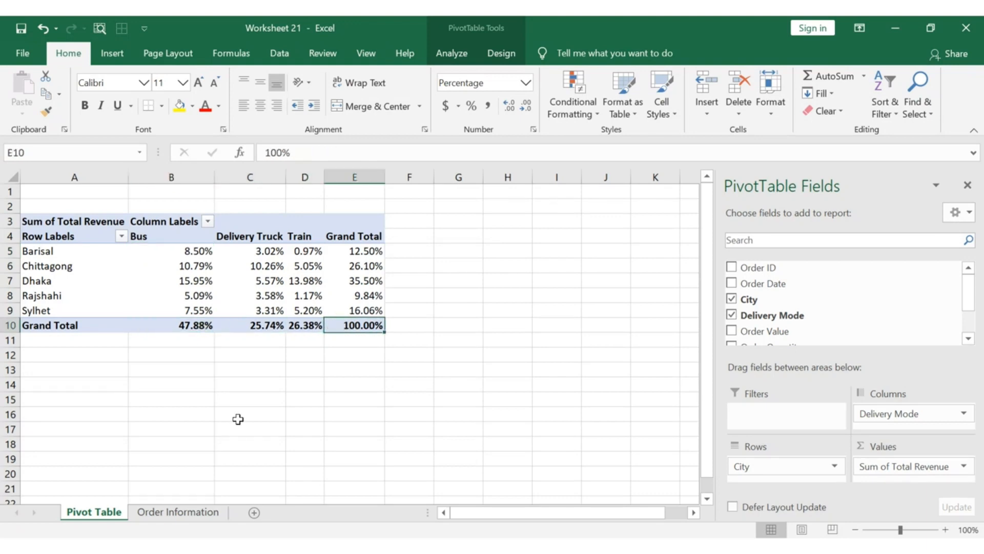
Show the summed revenue values as % of Column Total and check the Bus column's grand total.
left_click(314, 278)
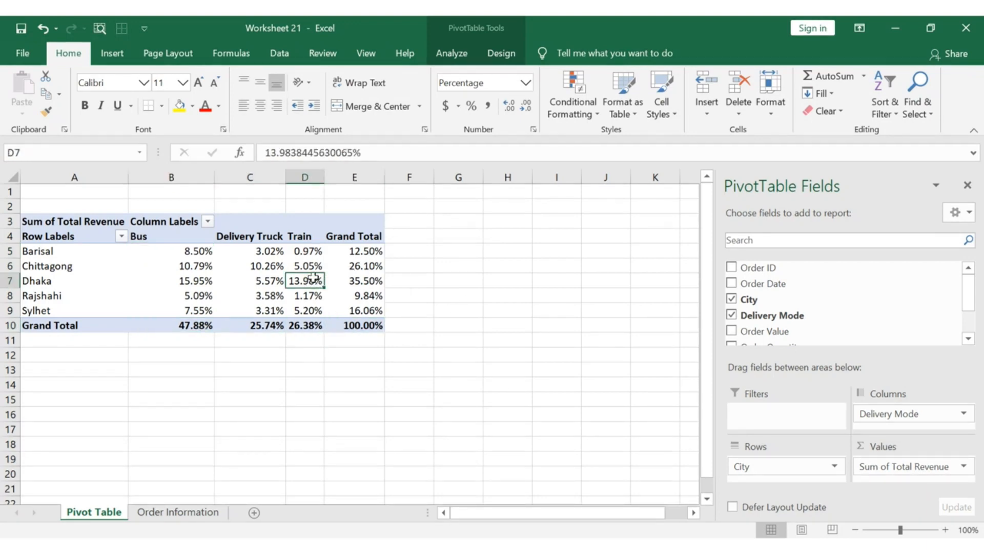
right_click(313, 278)
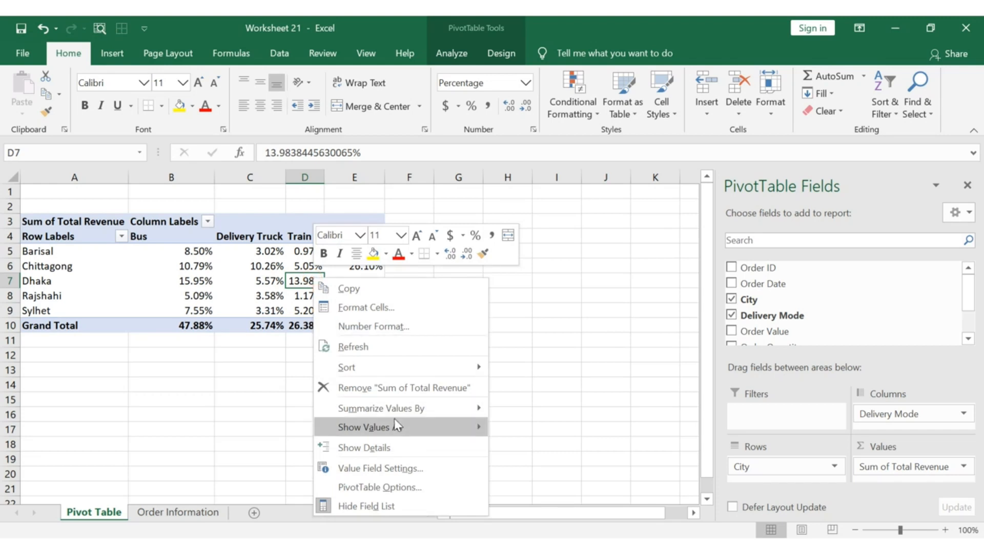
left_click(514, 279)
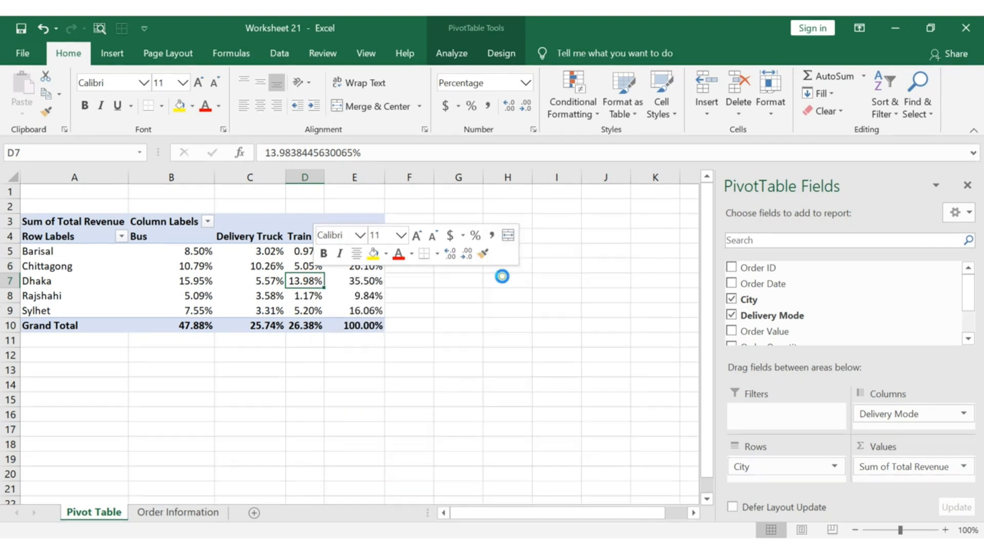
left_click(201, 327)
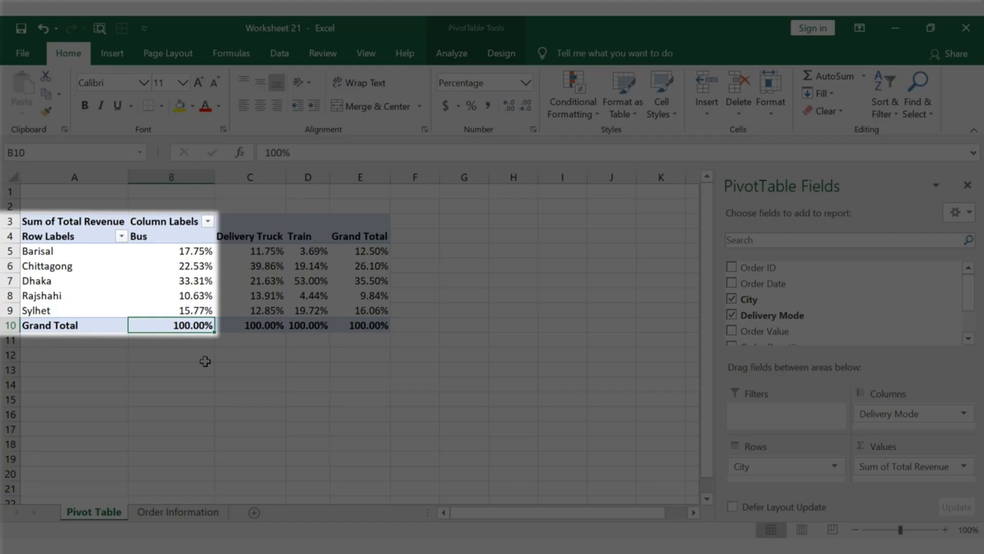
Check each city's percentage share within the Bus column of the pivot table.
key("Up")
key("Up")
key("Up")
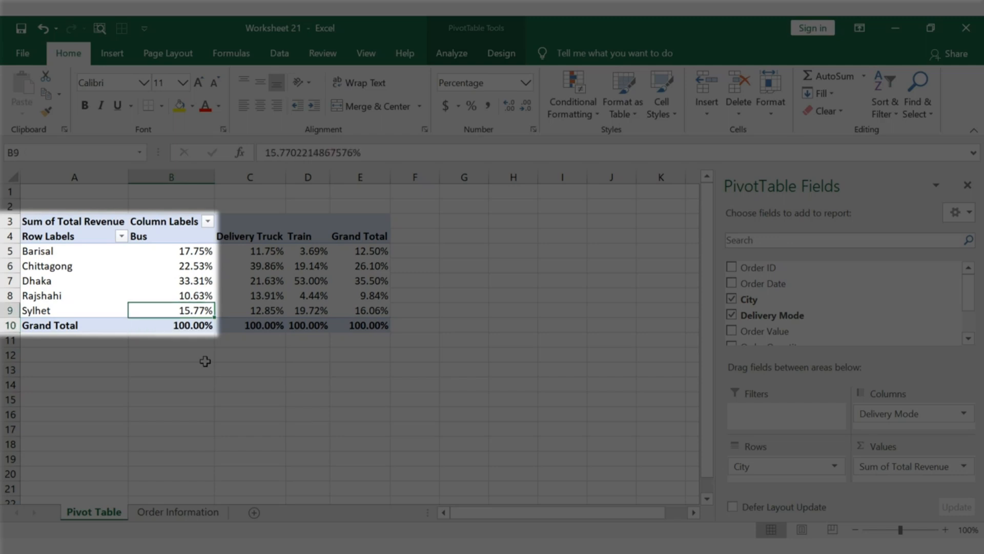
key("Left")
key("Right")
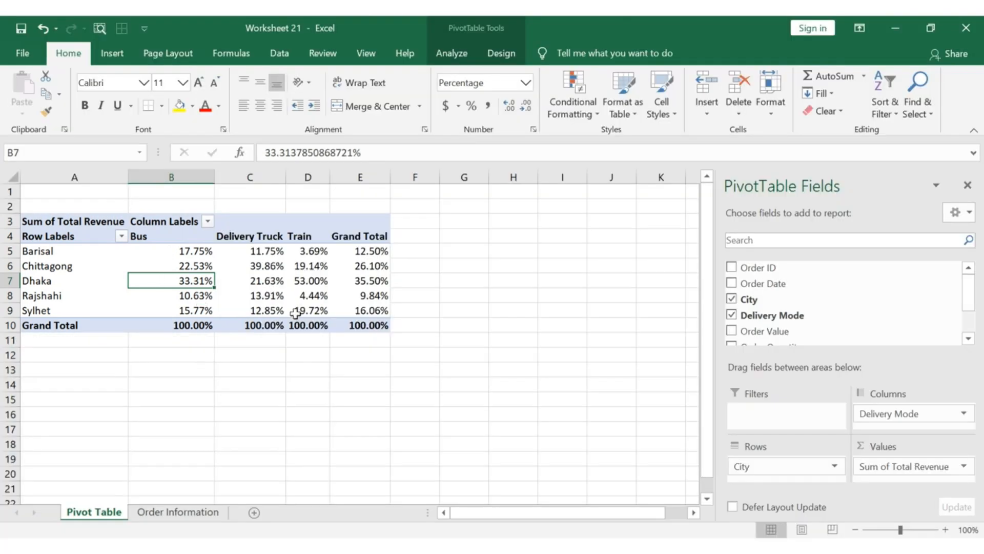
Return the pivot table's summed revenue values to No Calculation.
right_click(204, 284)
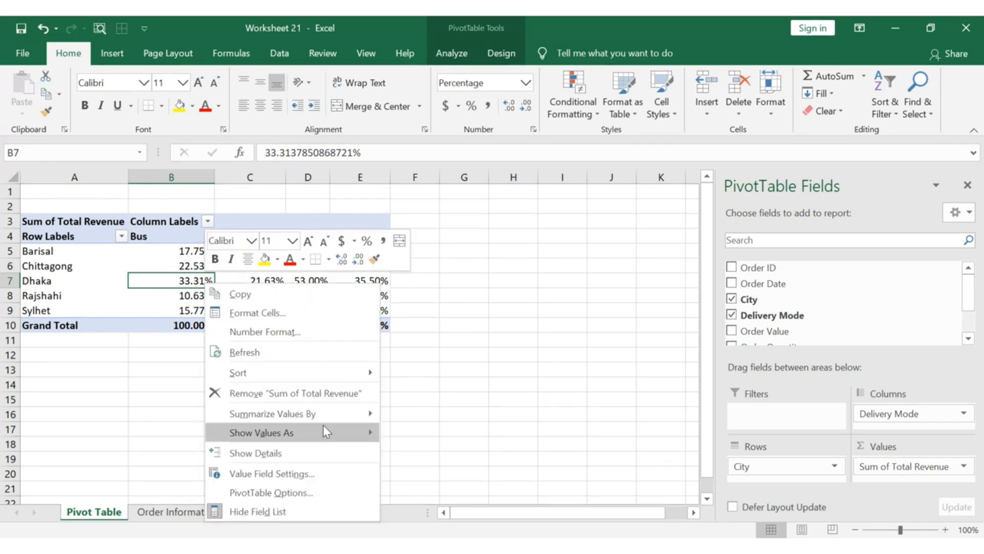
mouse_move(323, 432)
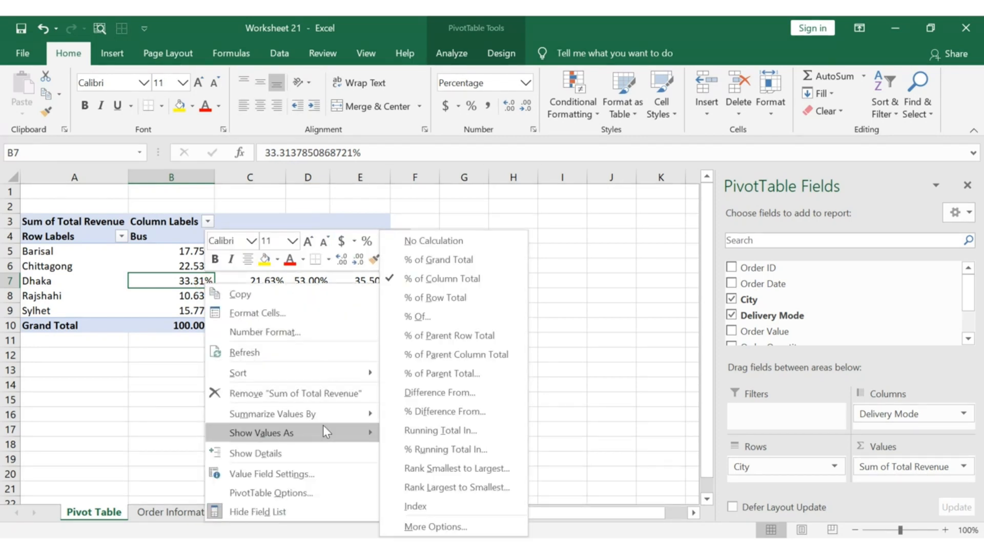
left_click(393, 242)
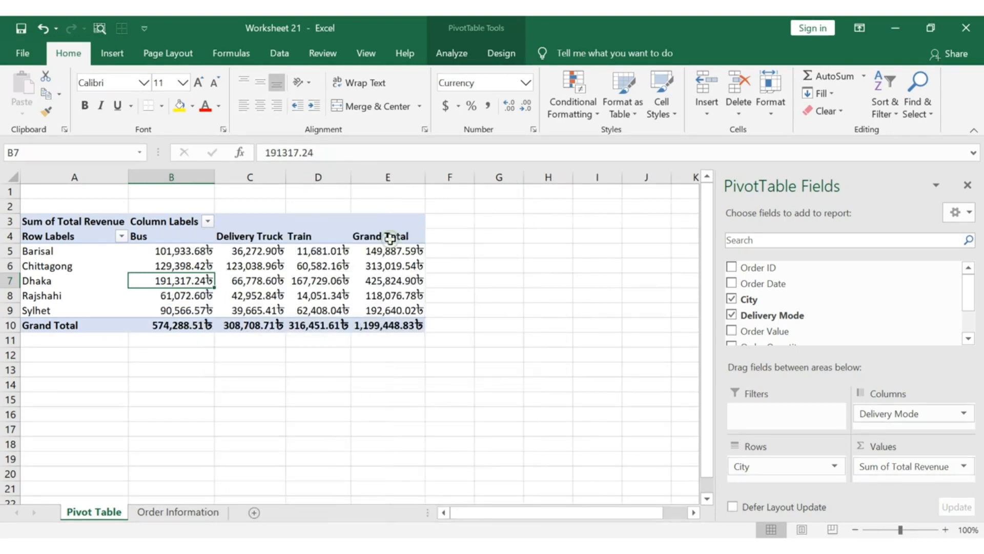
Apply the first grey Medium pivot table style with black header and grand total rows to the pivot table.
left_click(205, 252)
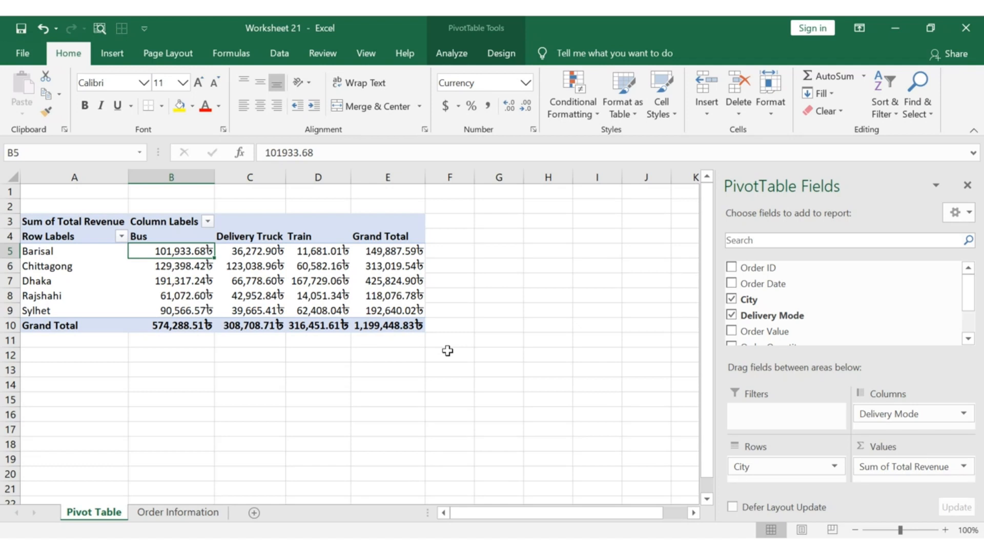
left_click(259, 279)
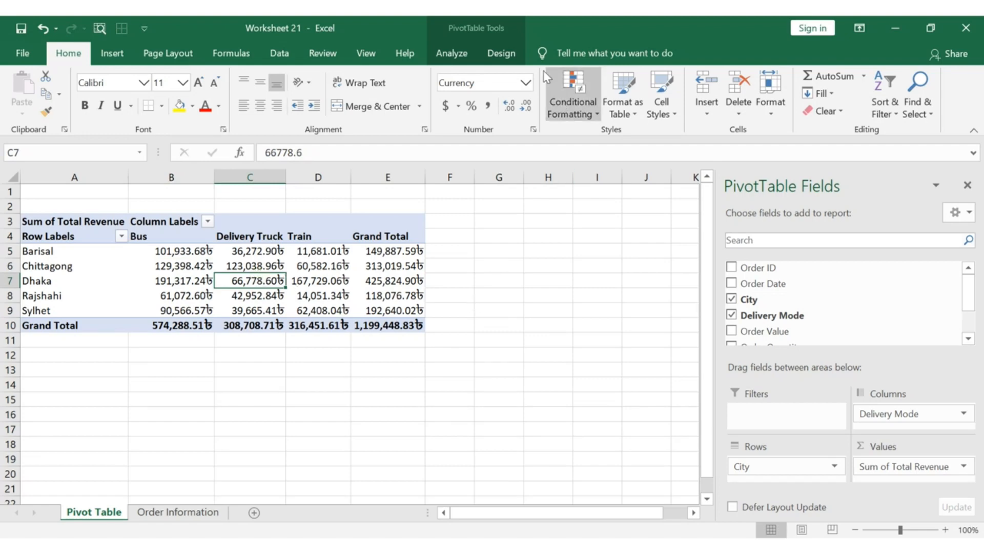
left_click(510, 57)
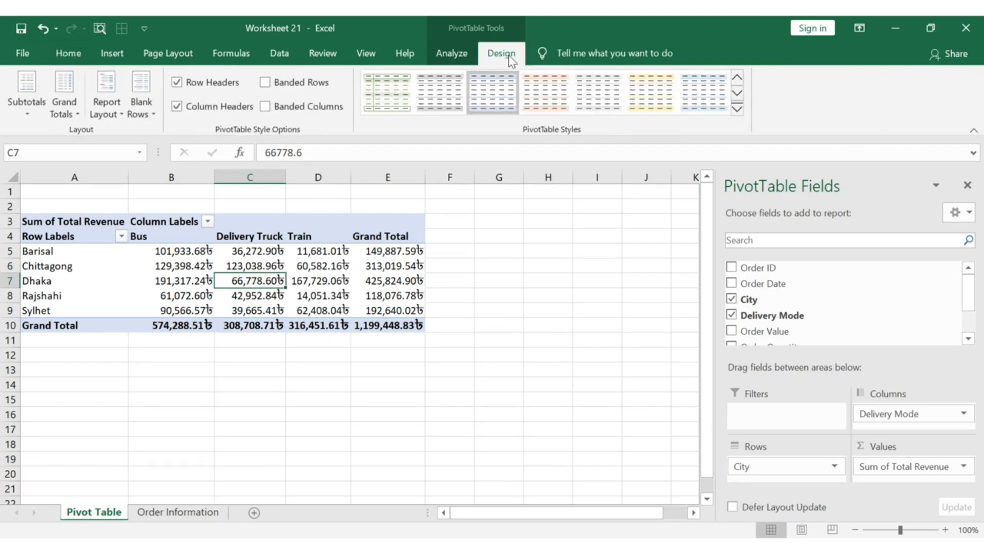
left_click(737, 108)
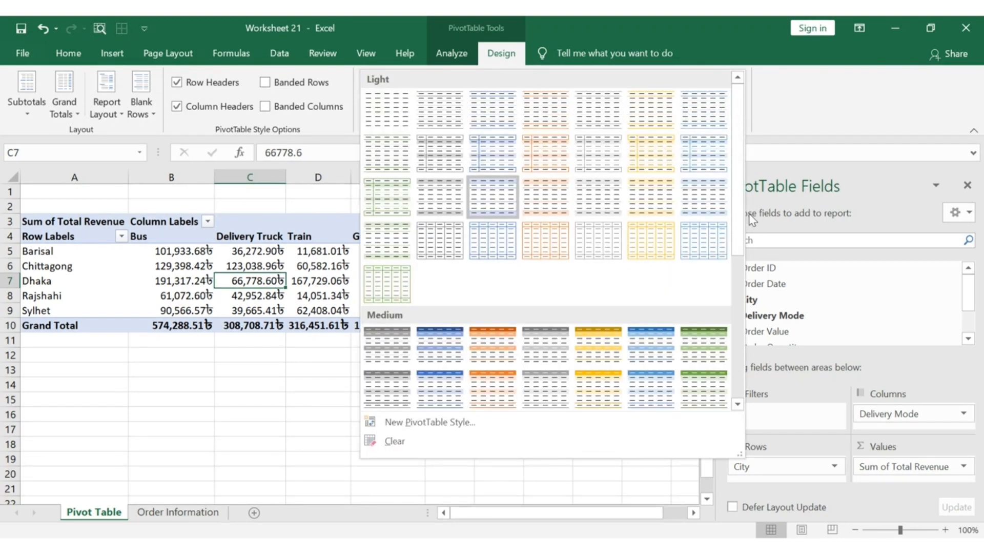
left_click_drag(739, 219, 737, 259)
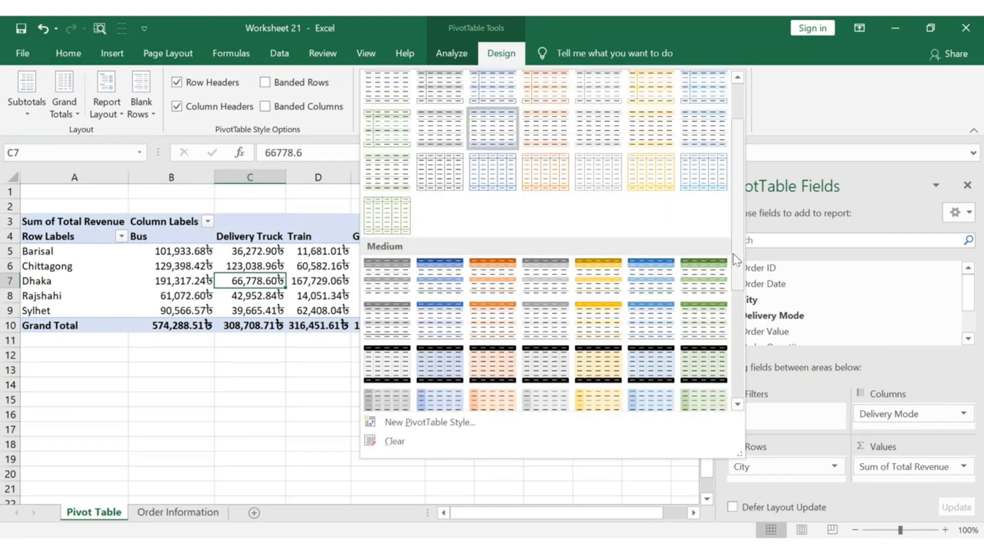
left_click(377, 355)
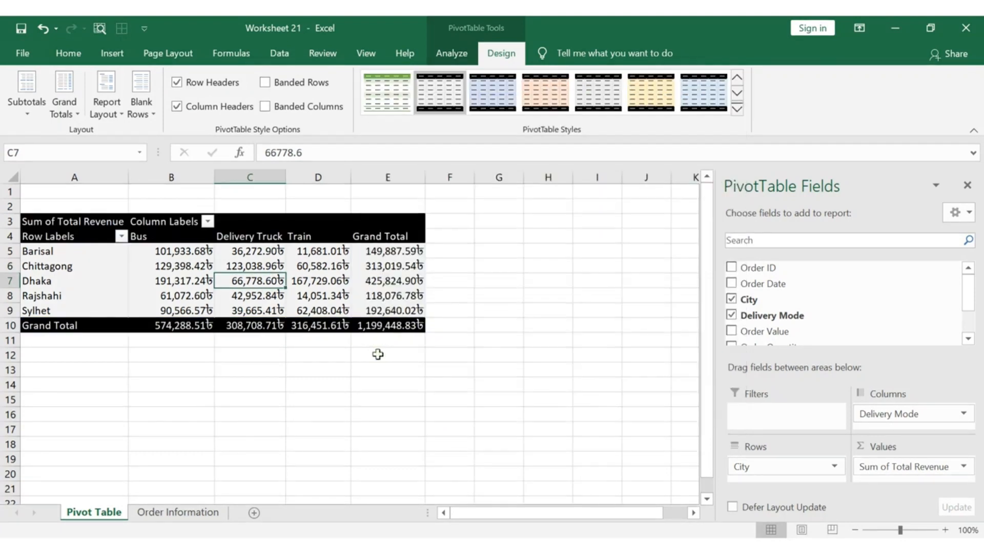
Try Banded Rows and Banded Columns on the pivot table and switch both off again.
left_click(188, 250)
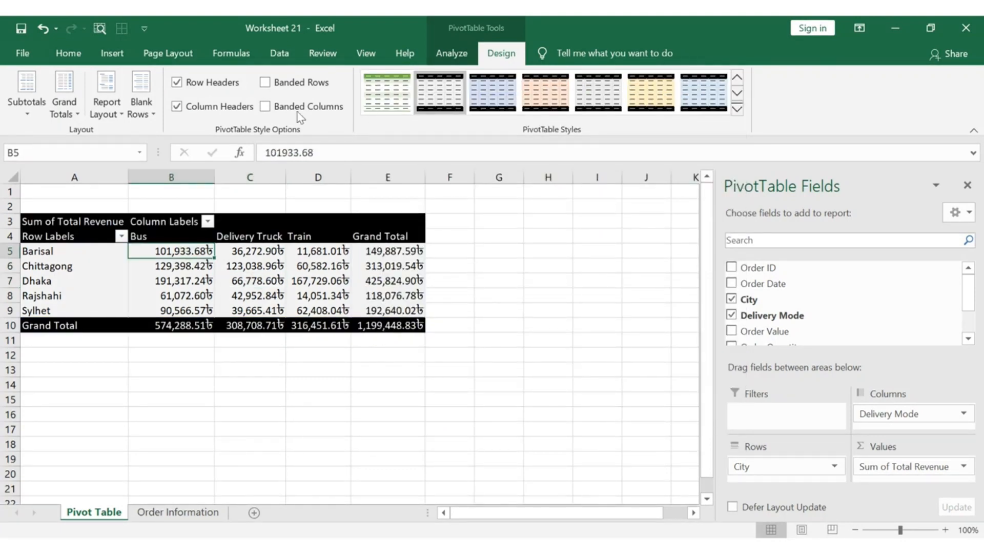
left_click(265, 83)
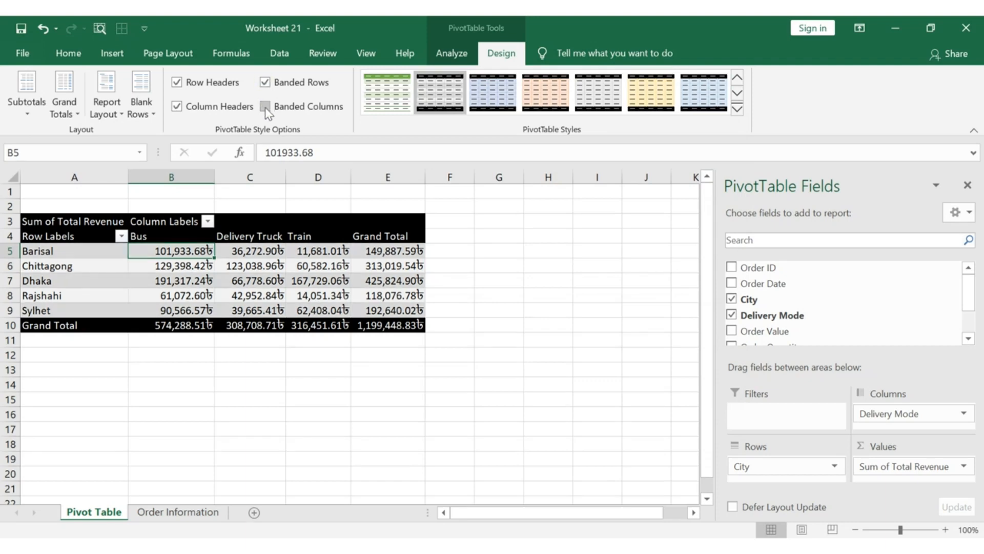
left_click(266, 107)
left_click(266, 84)
left_click(266, 83)
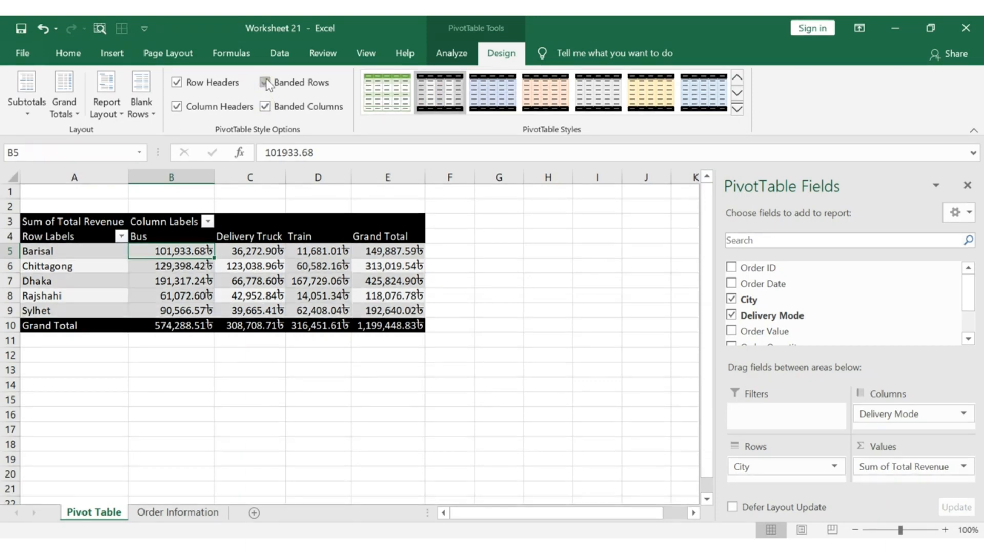
left_click(265, 83)
left_click(266, 107)
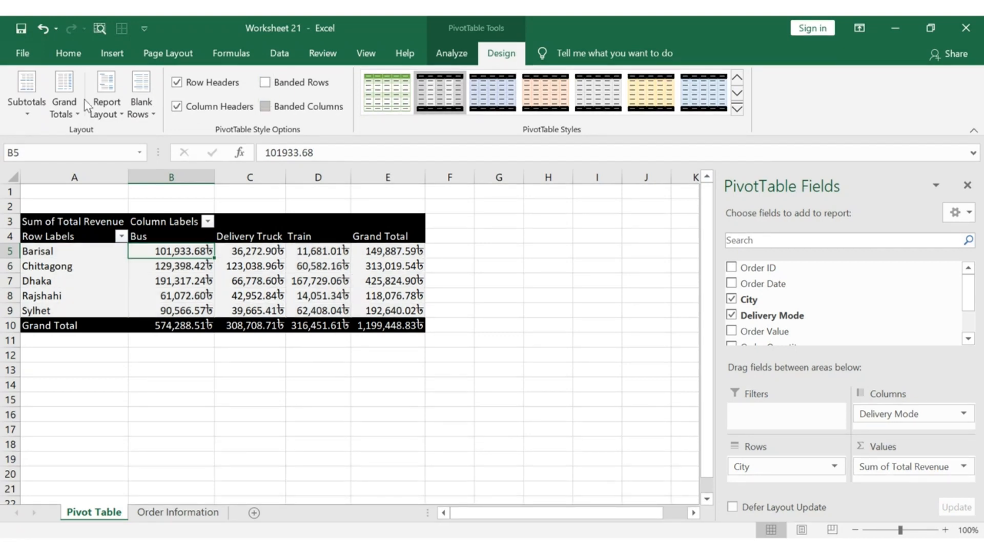
left_click(10, 92)
left_click(10, 92)
left_click(52, 94)
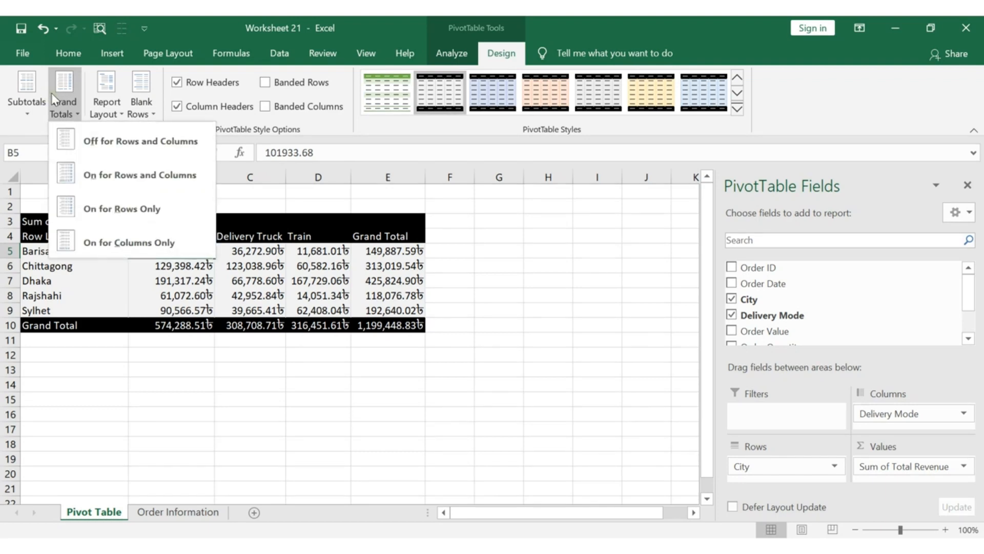
left_click(52, 94)
left_click(103, 100)
left_click(102, 99)
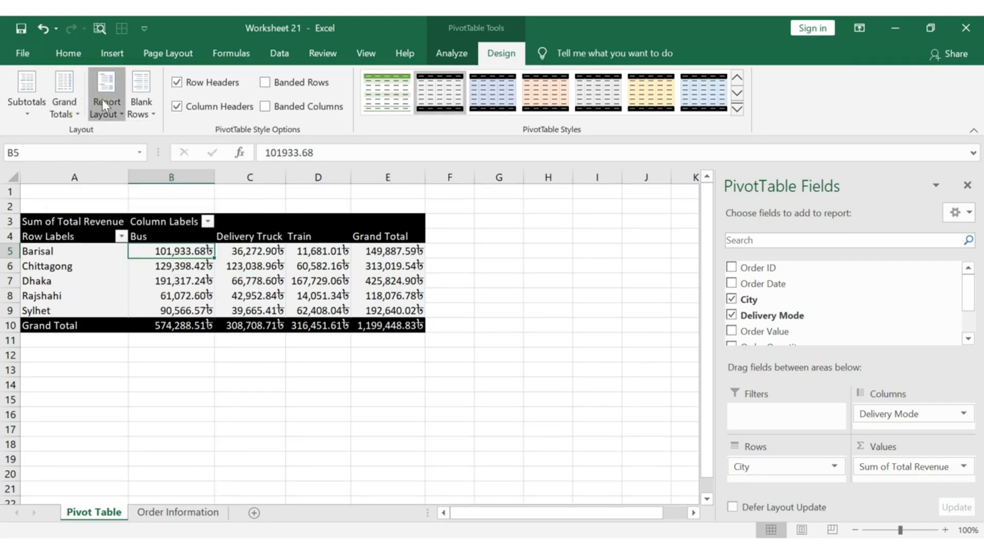
left_click(139, 100)
left_click(140, 100)
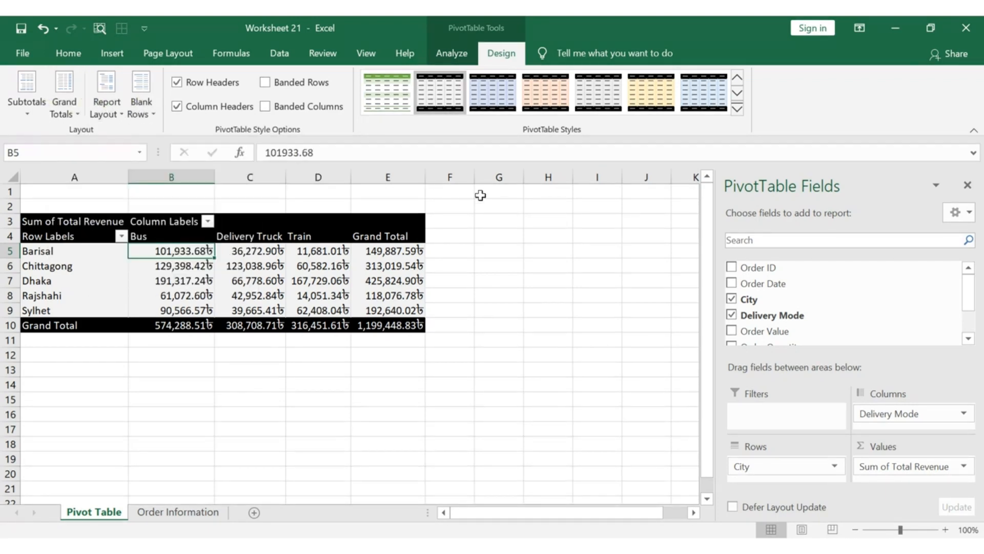